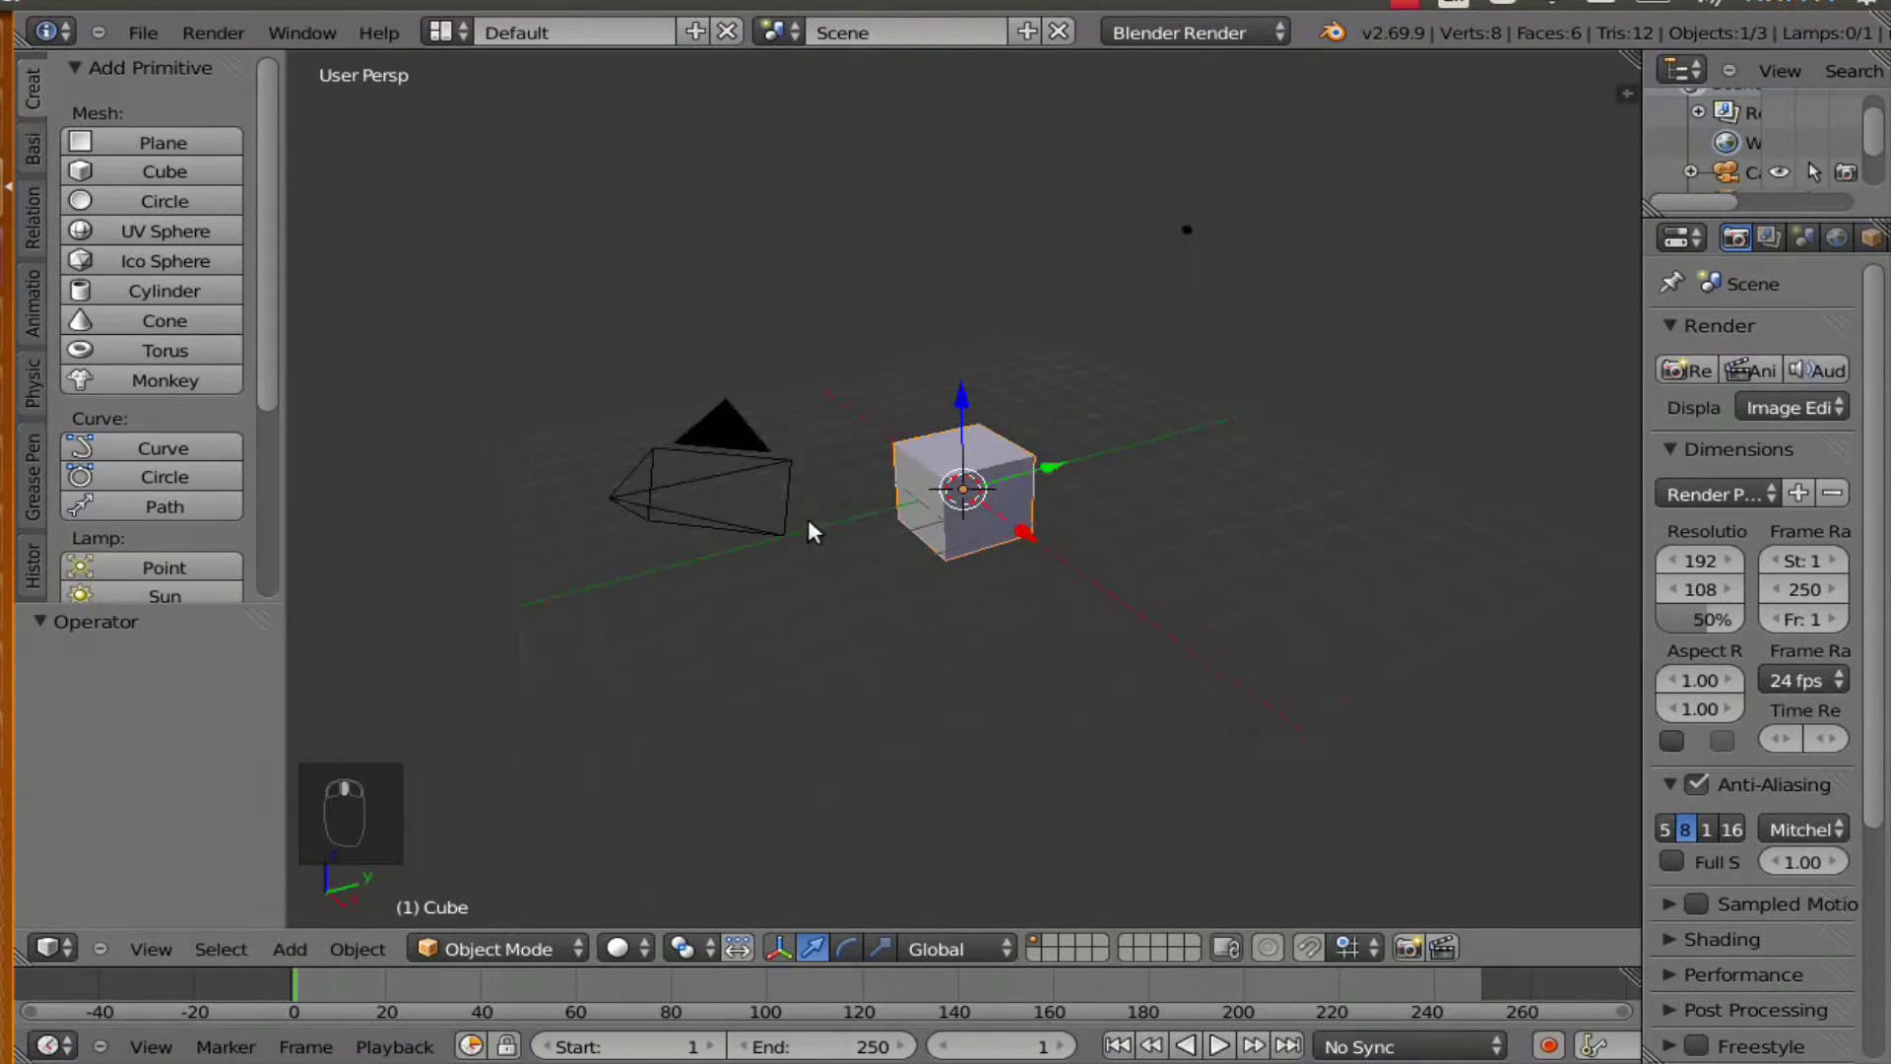
- Zoom in and back out on the default cube to inspect it
{"action": "scroll", "coordinate": [892, 530], "scroll_direction": "up", "scroll_amount": 5}
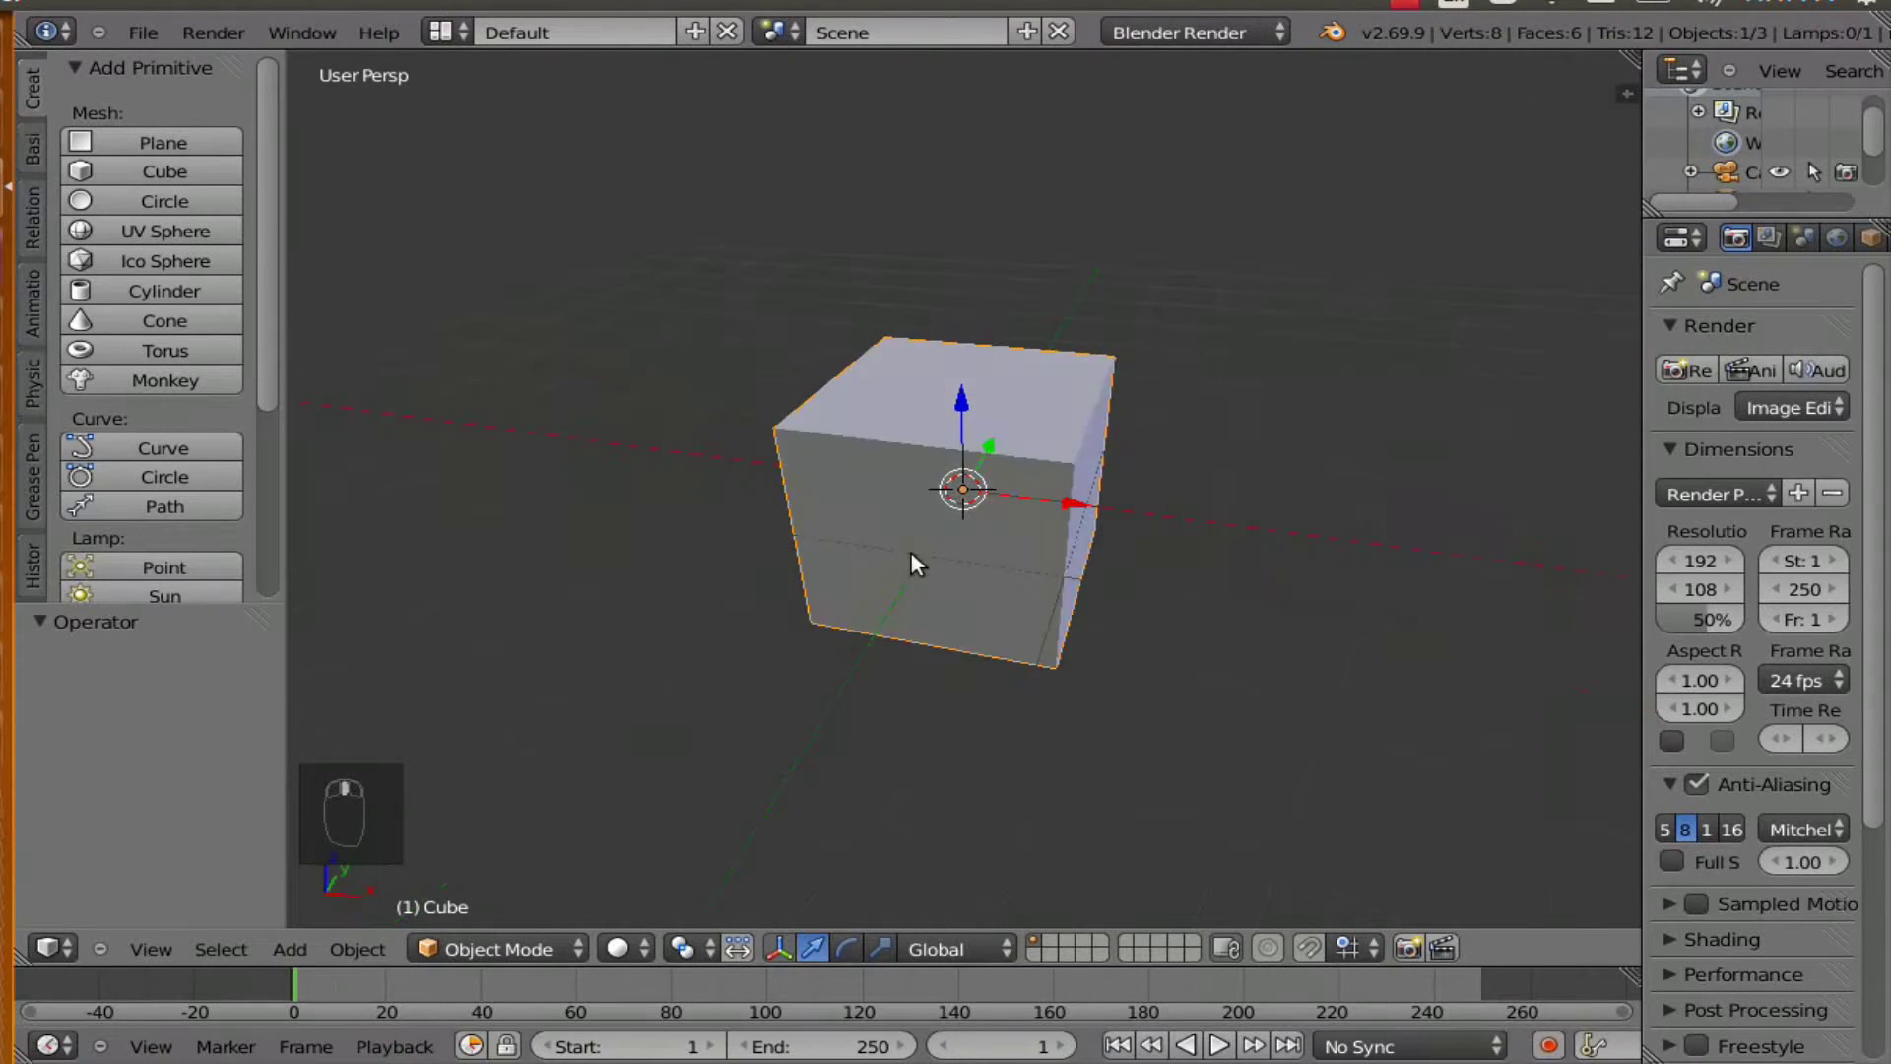
{"action": "scroll", "coordinate": [904, 522], "scroll_direction": "down", "scroll_amount": 3}
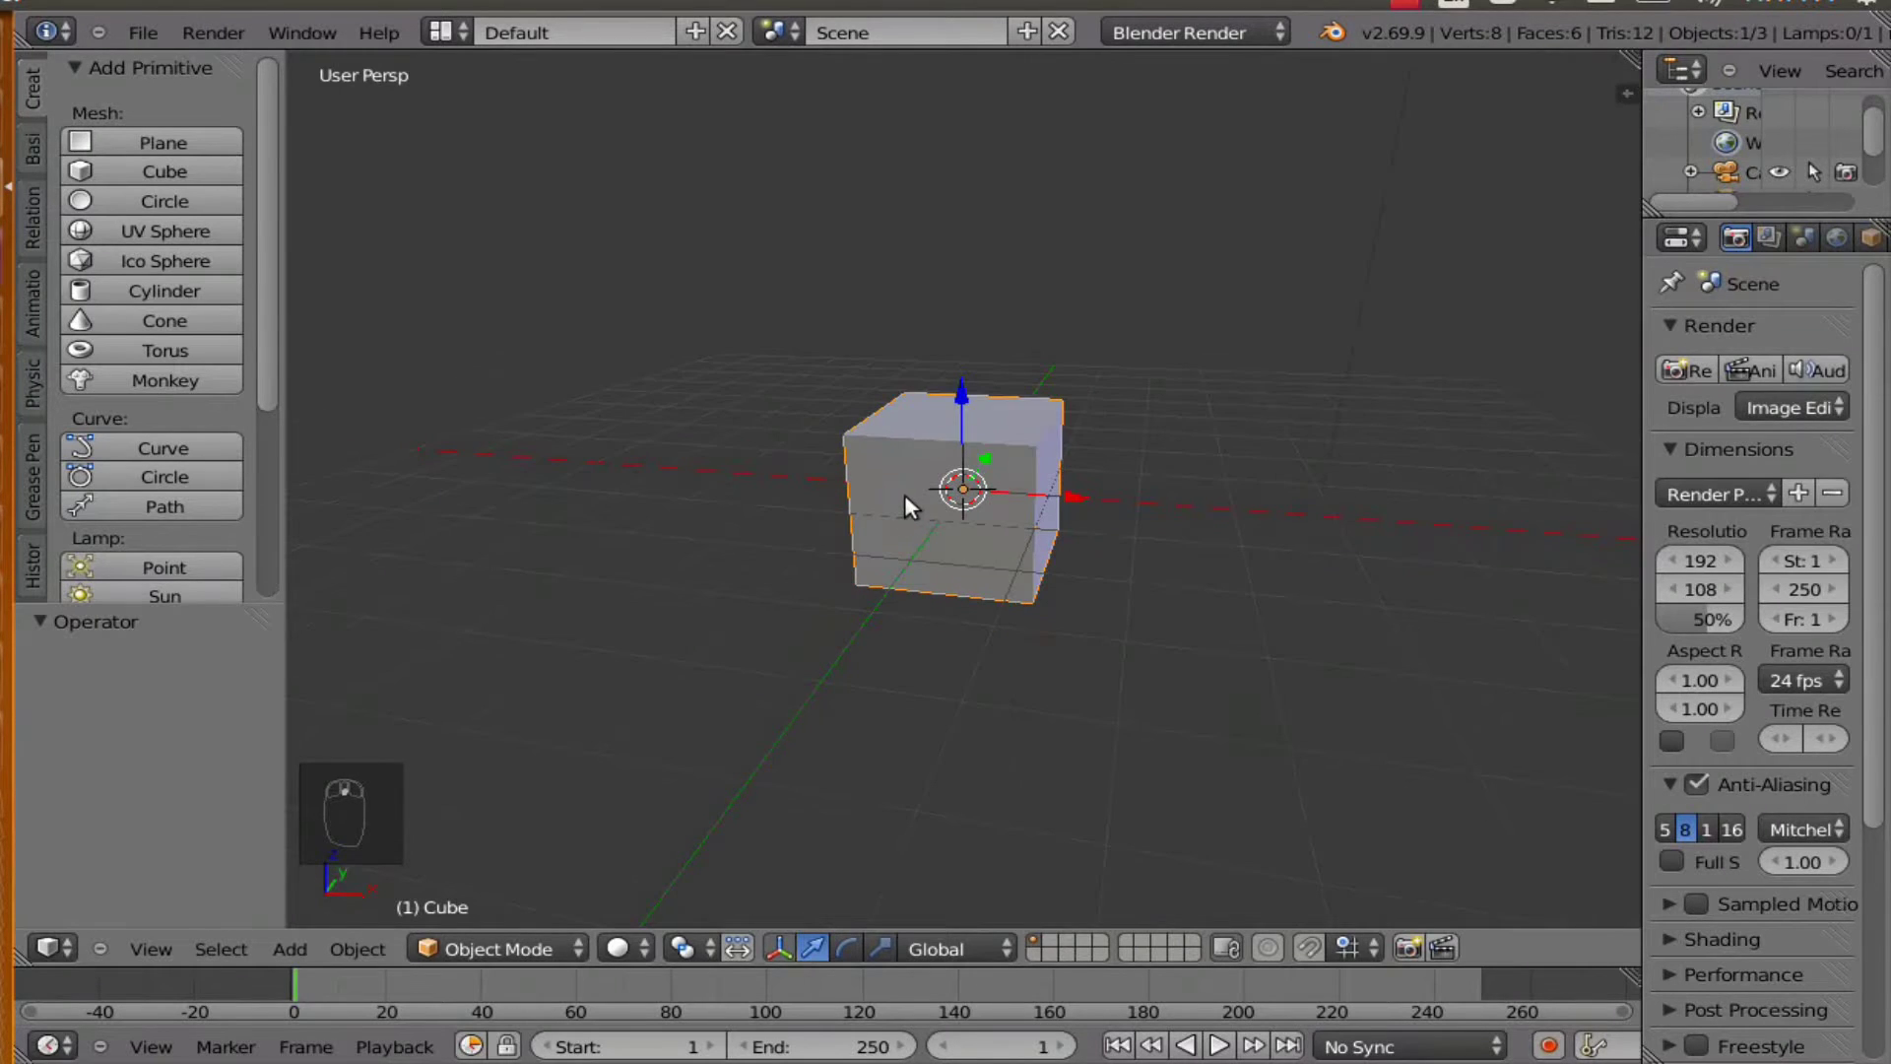
- Duplicate the cube in place and flatten the copy to 0.1 on Z
{"action": "key", "text": "shift+d"}
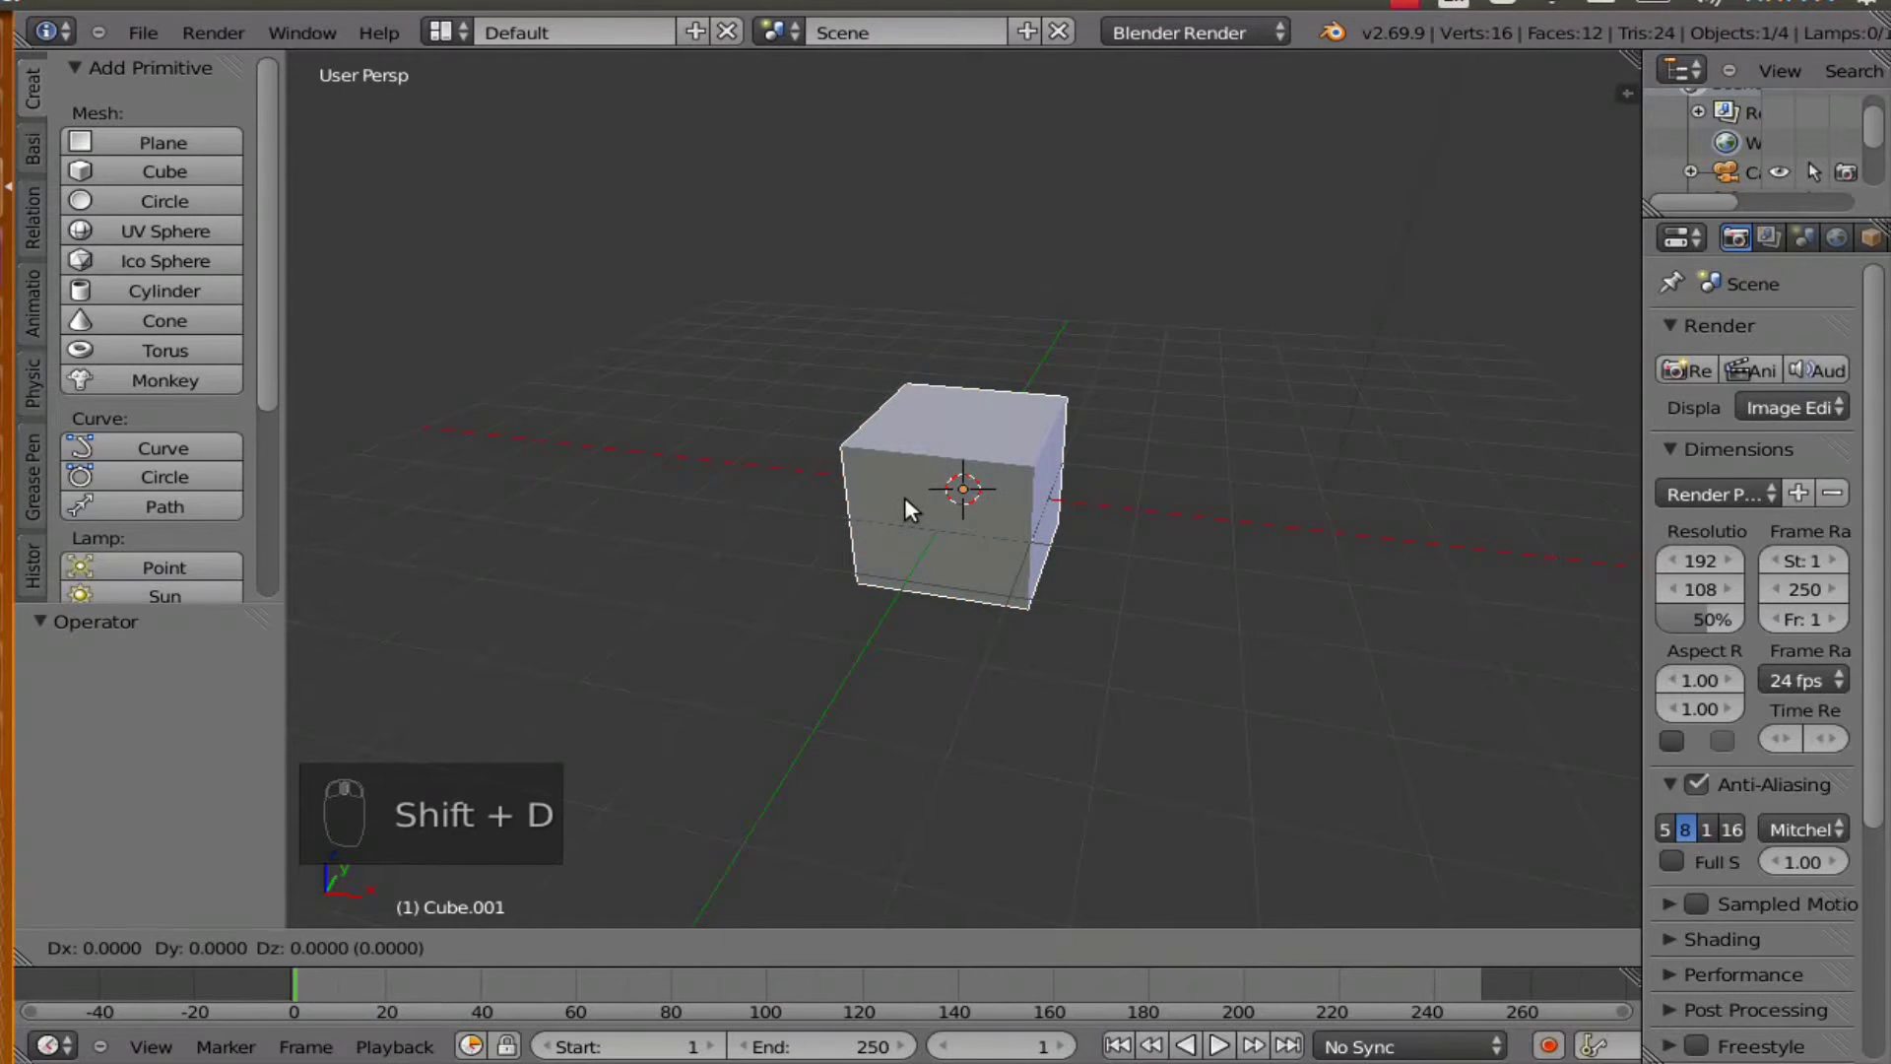
{"action": "left_click", "coordinate": [904, 506]}
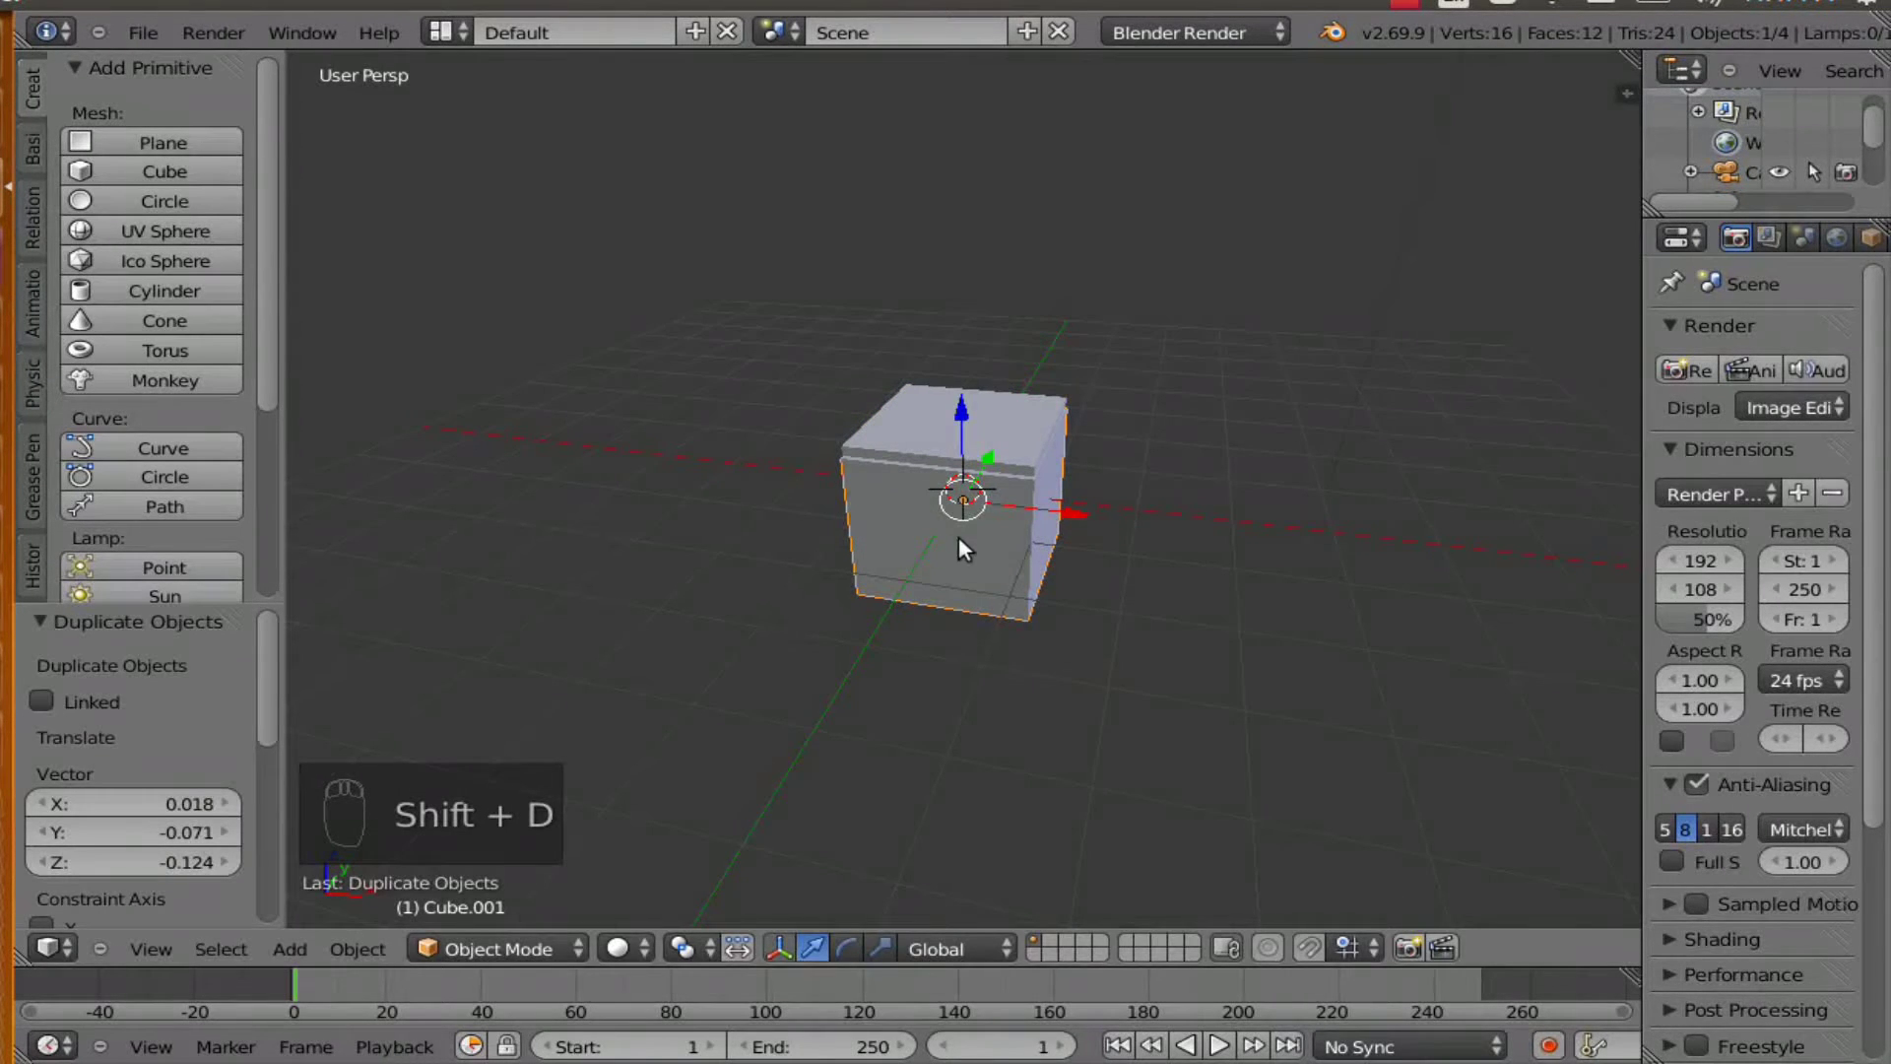
{"action": "key", "text": "s"}
{"action": "key", "text": "z"}
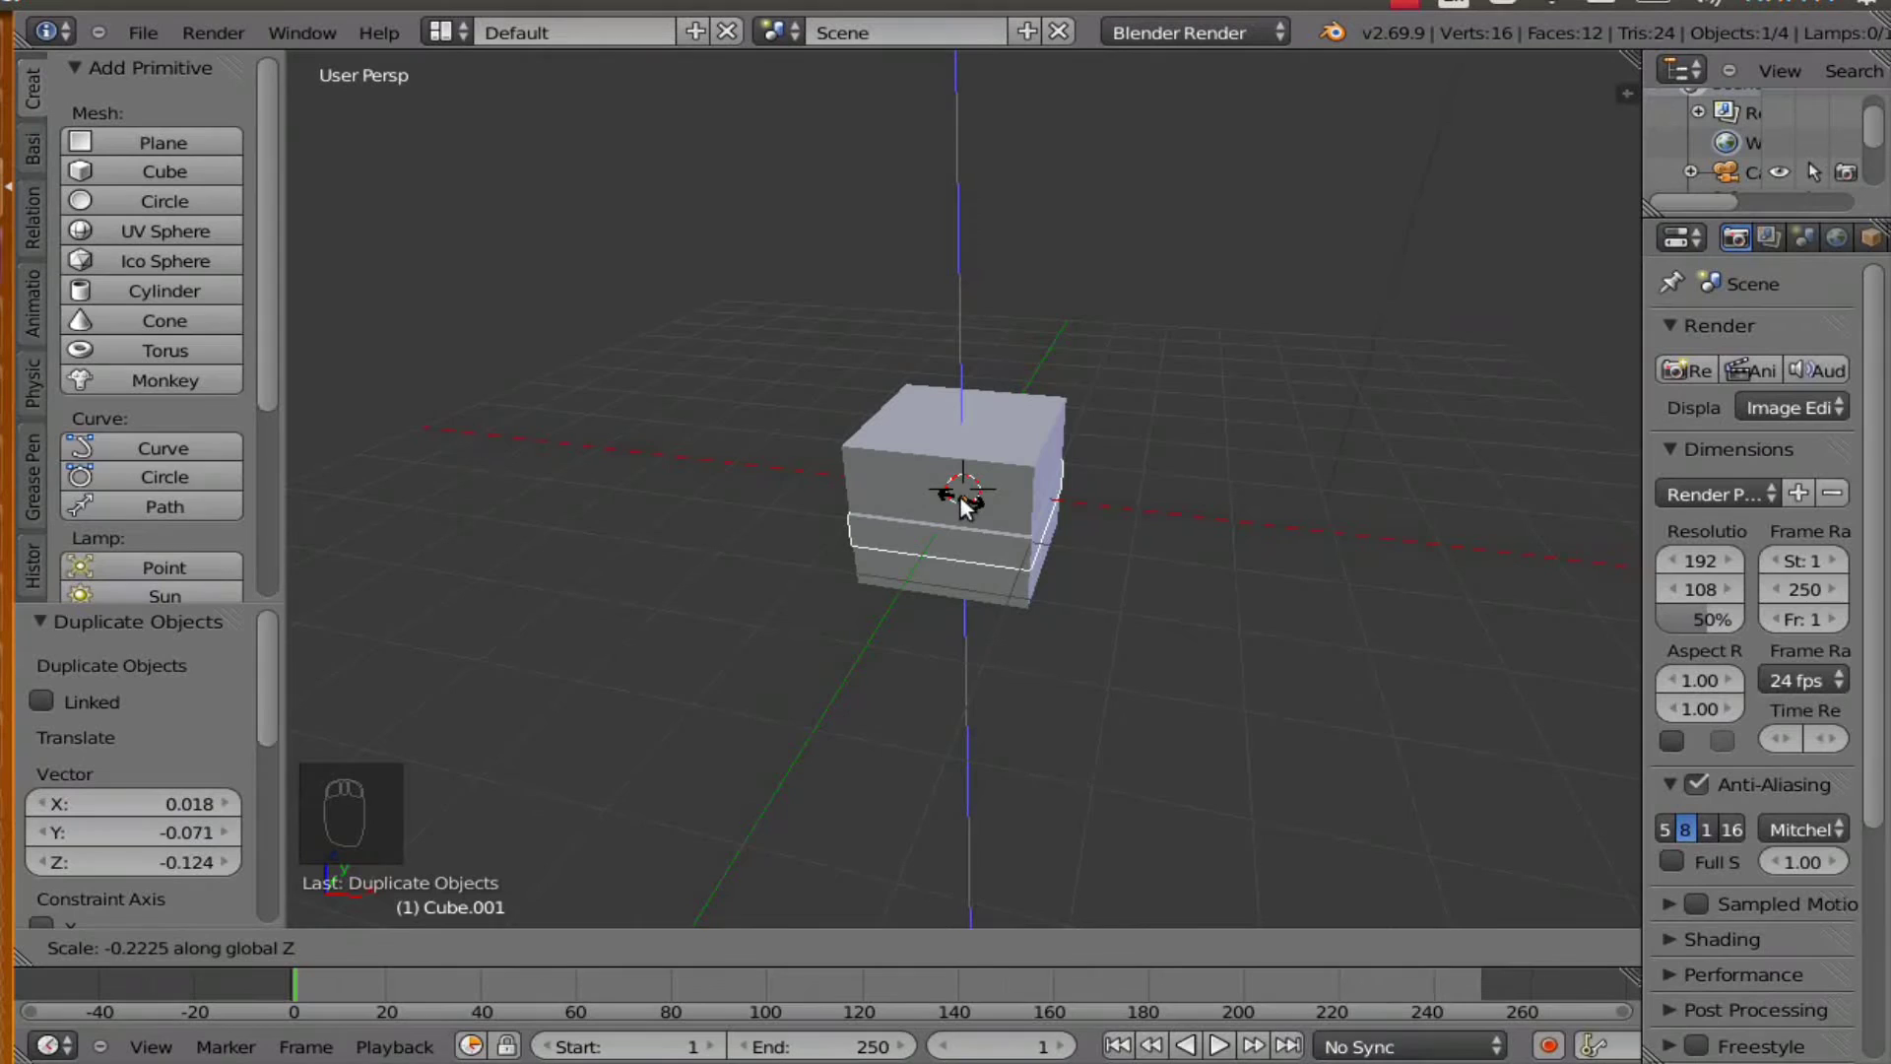
{"action": "left_click", "coordinate": [966, 504]}
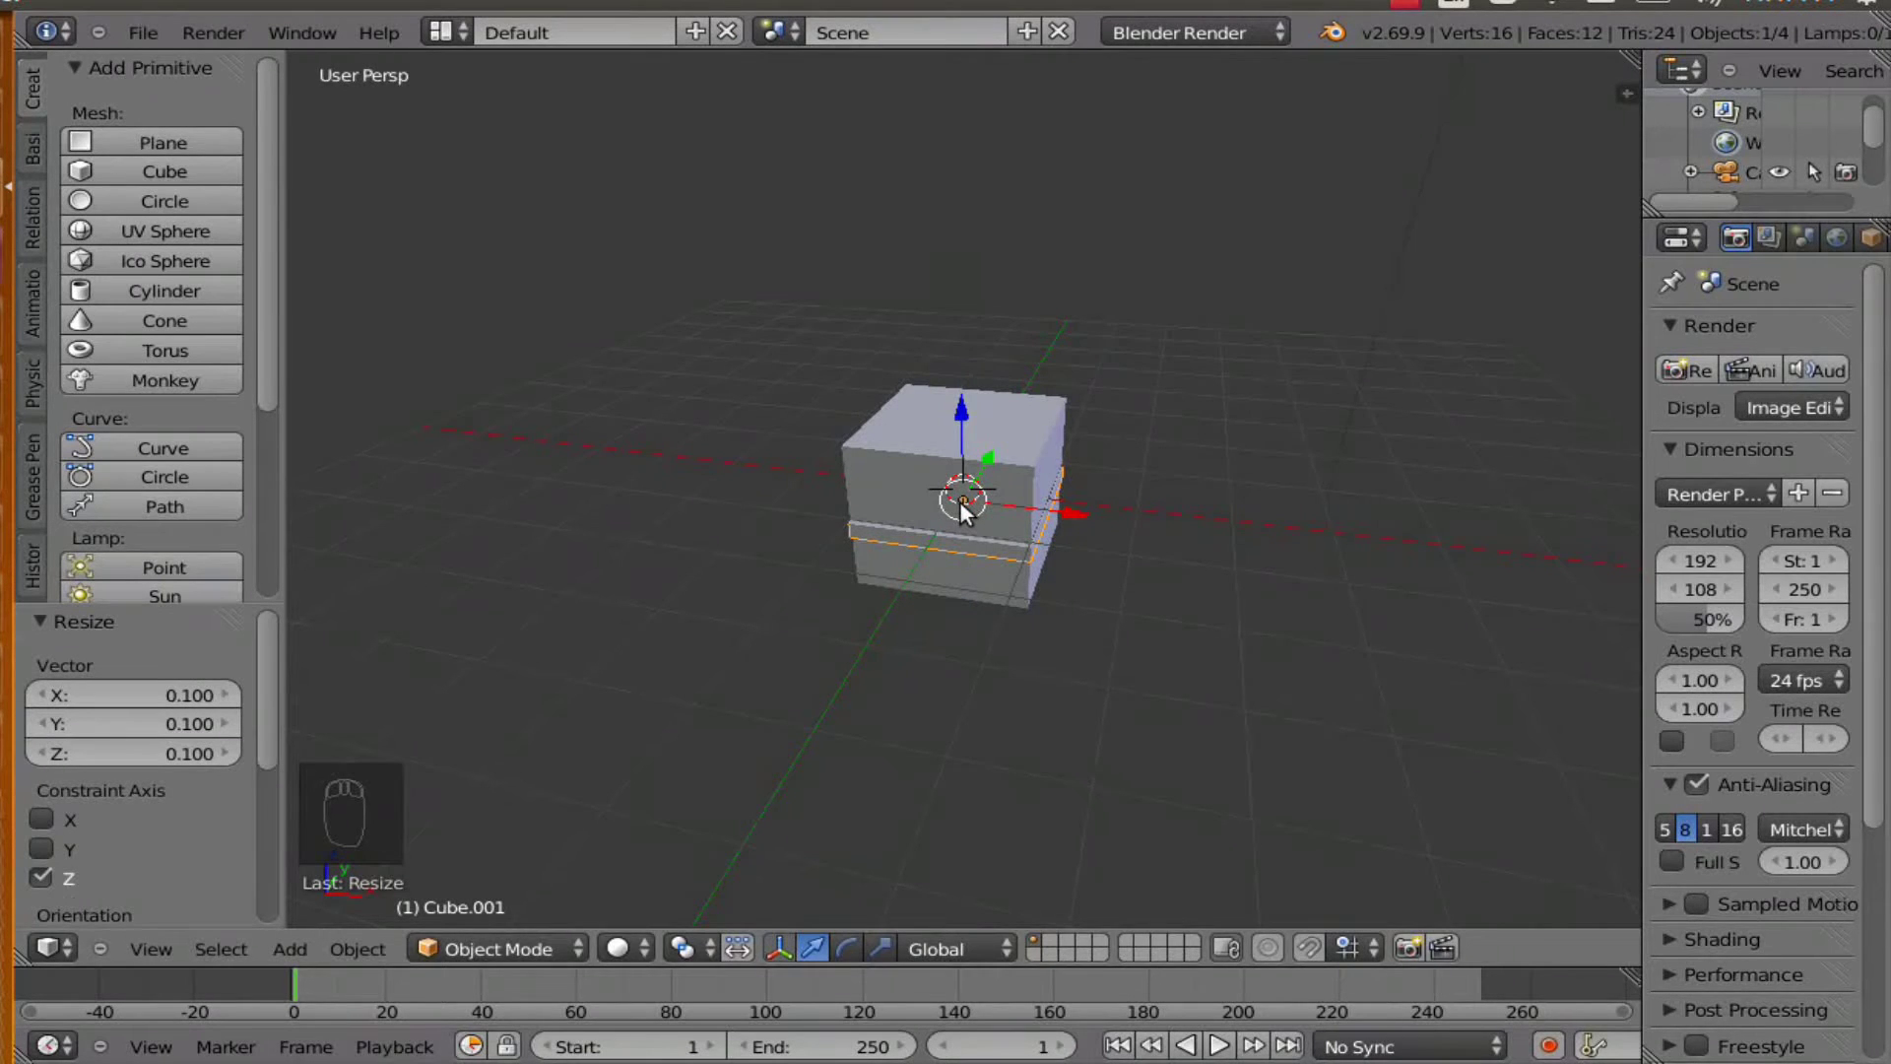
- Stretch the flat copy roughly eightfold along Y and X into a broad floor slab
{"action": "key", "text": "s"}
{"action": "key", "text": "y"}
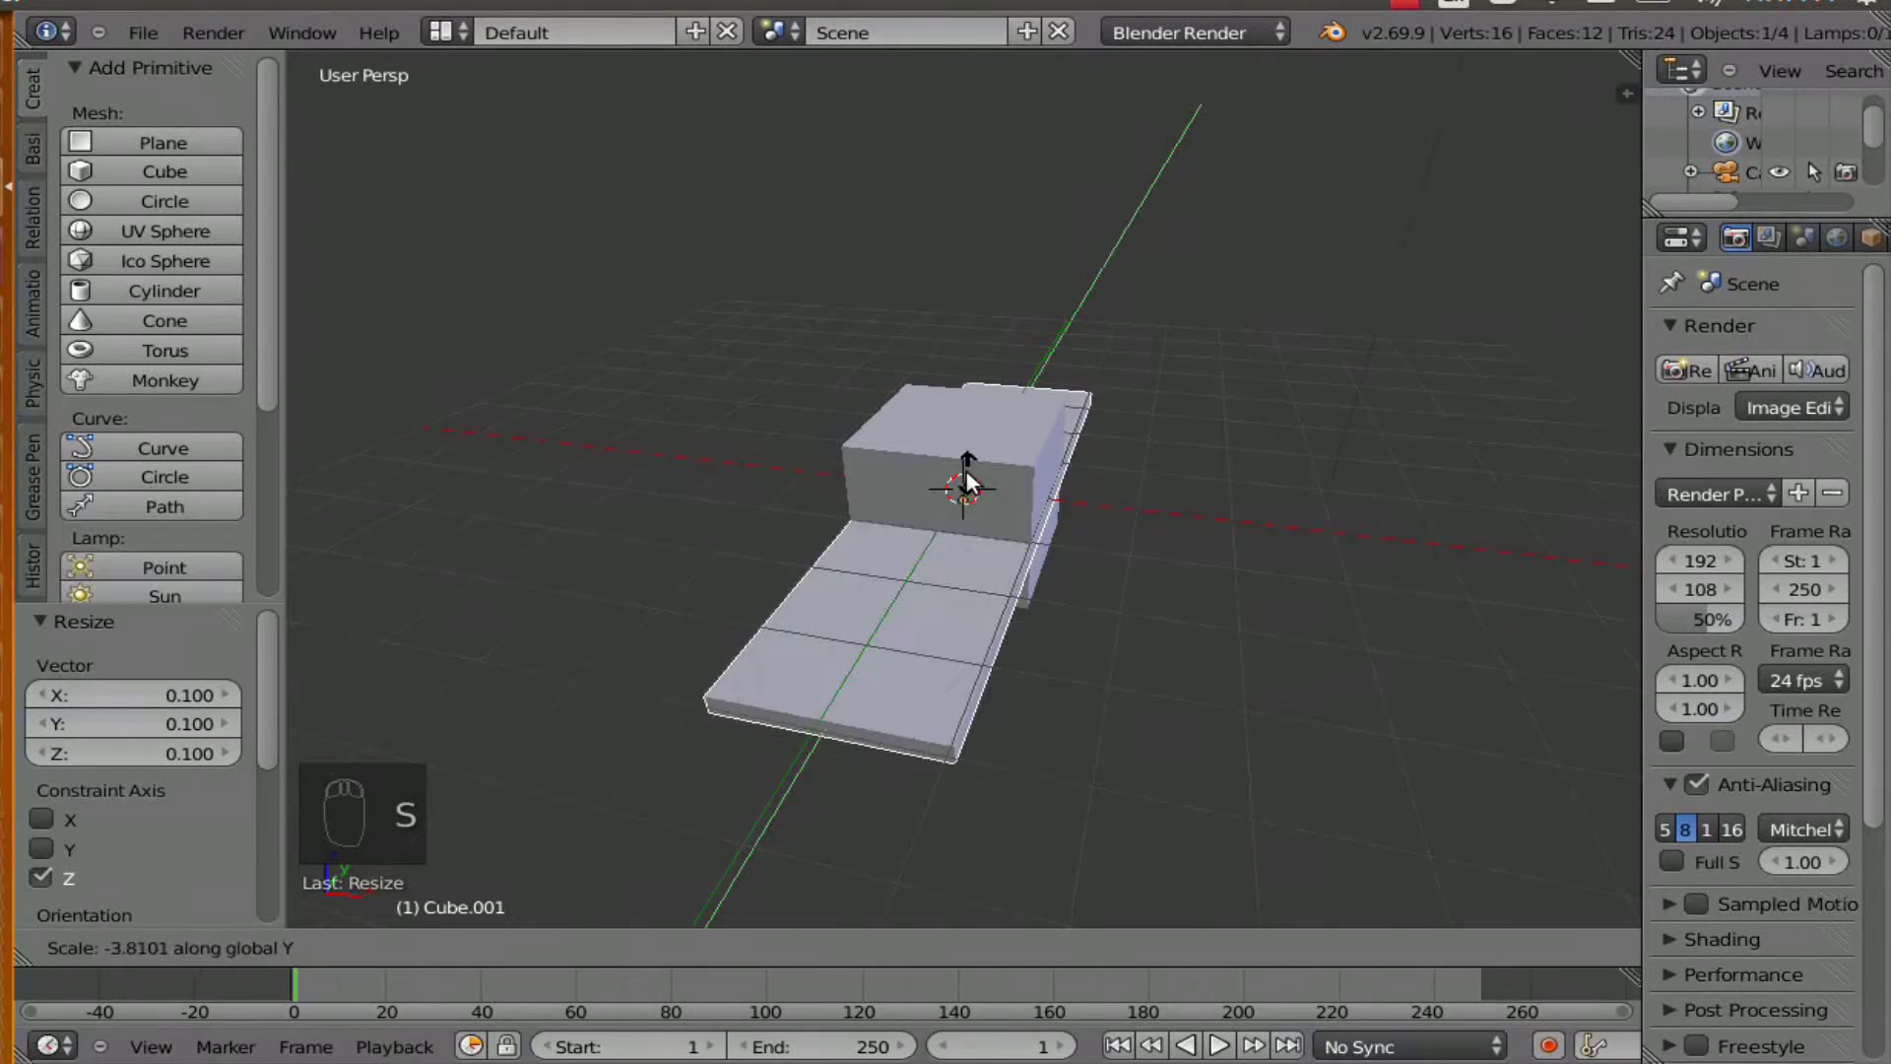
{"action": "left_click", "coordinate": [975, 458]}
{"action": "key", "text": "s"}
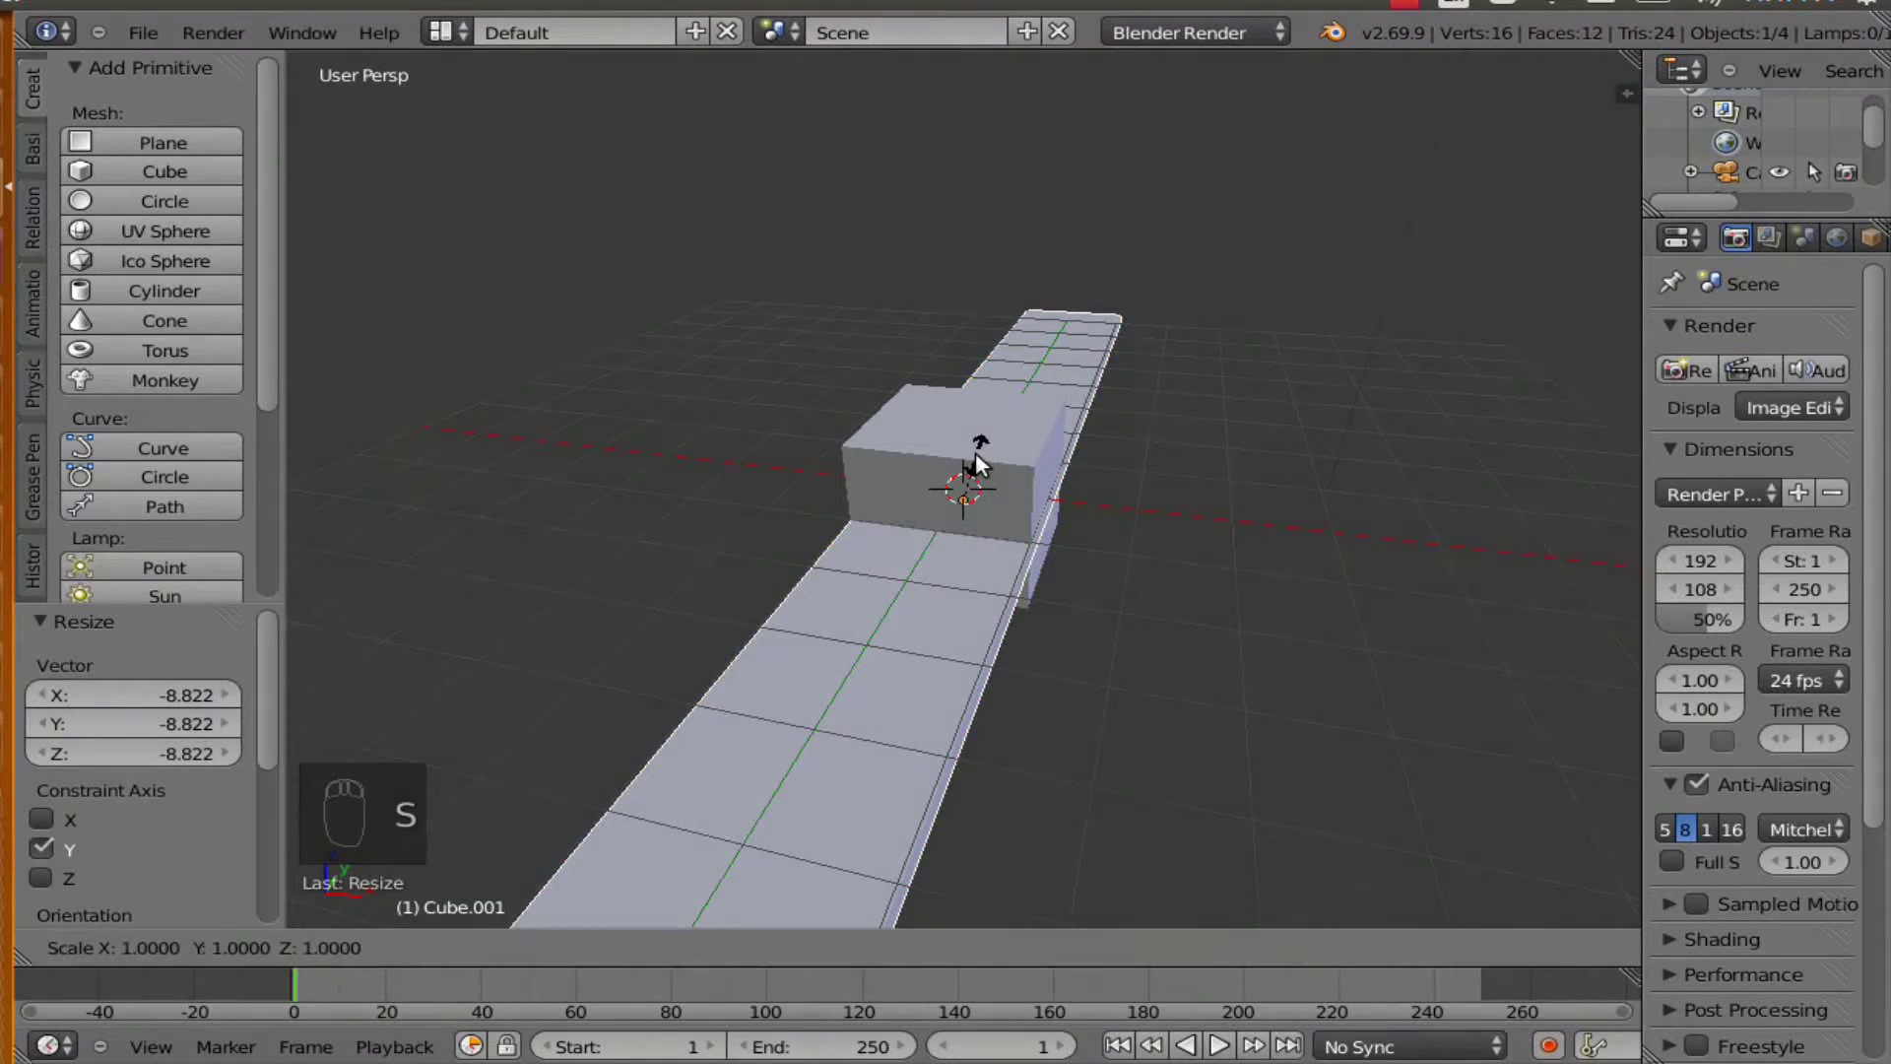
{"action": "key", "text": "x"}
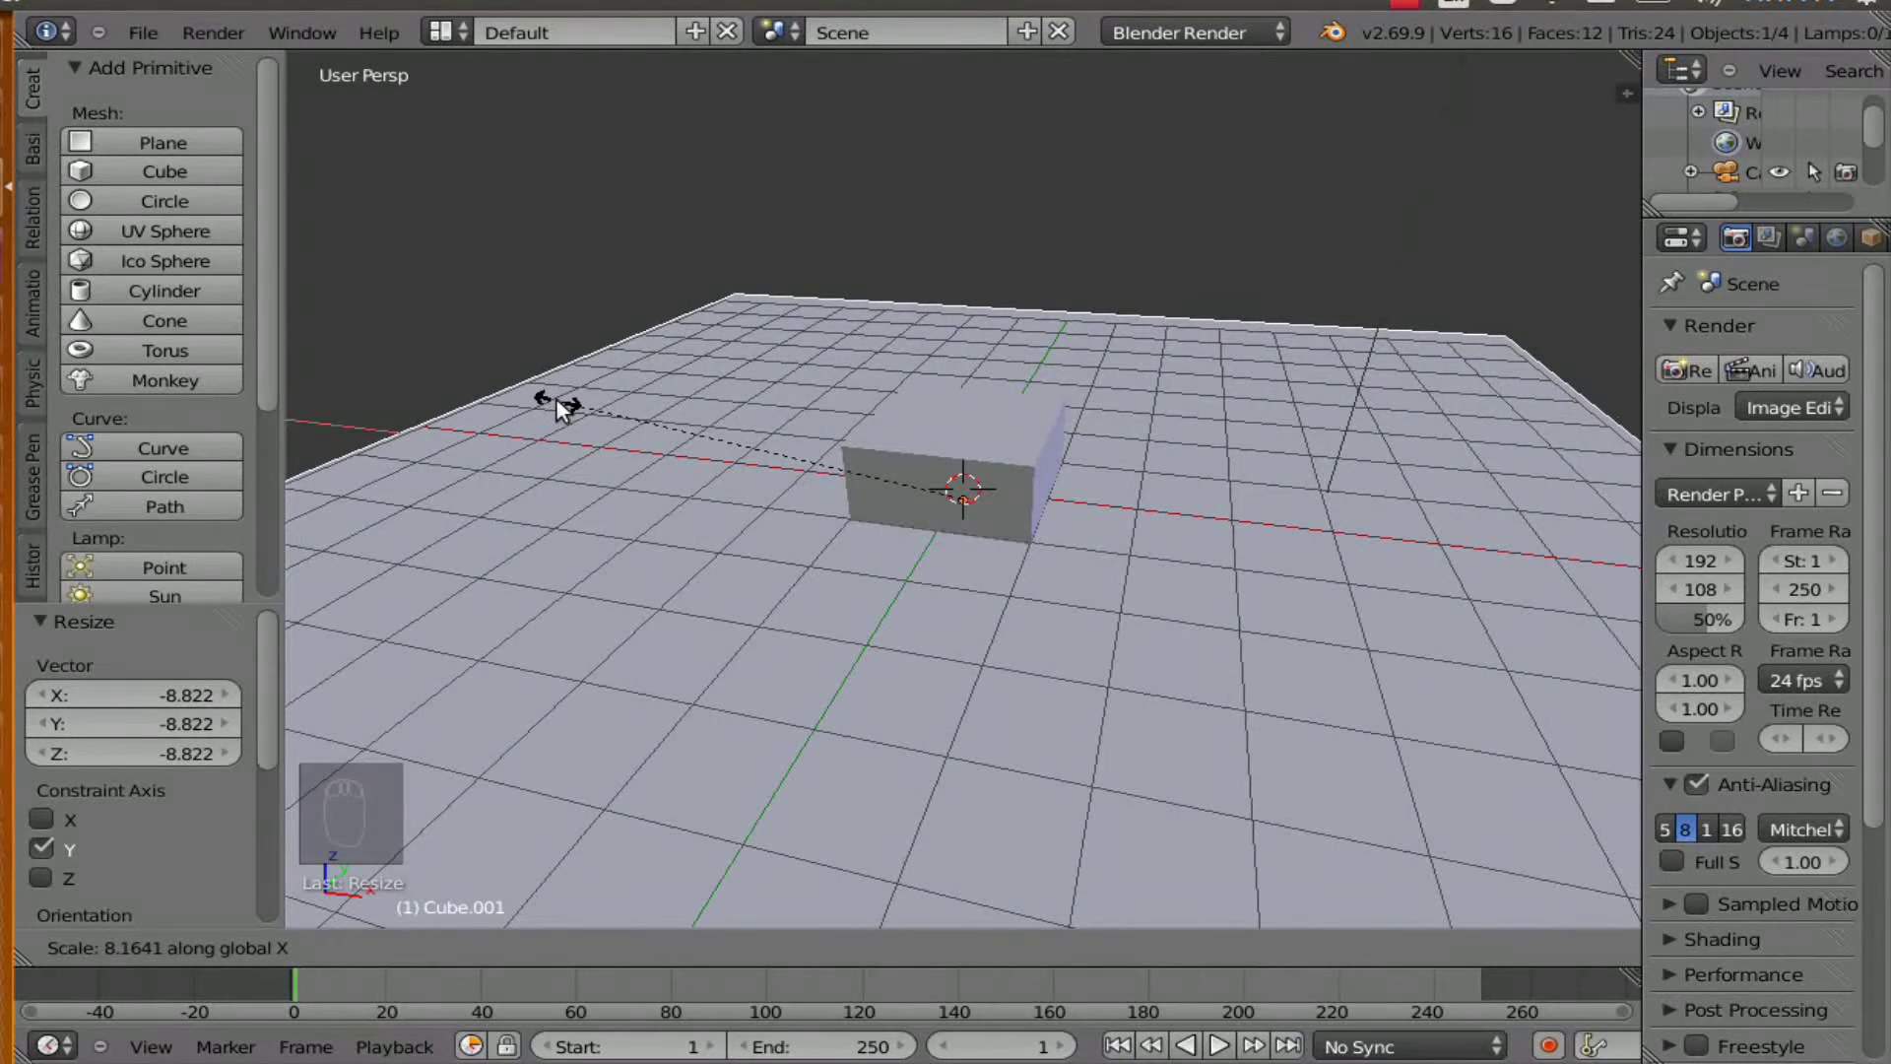
{"action": "left_click", "coordinate": [558, 400]}
{"action": "scroll", "coordinate": [918, 511], "scroll_direction": "down", "scroll_amount": 3}
{"action": "scroll", "coordinate": [942, 494], "scroll_direction": "up", "scroll_amount": 3}
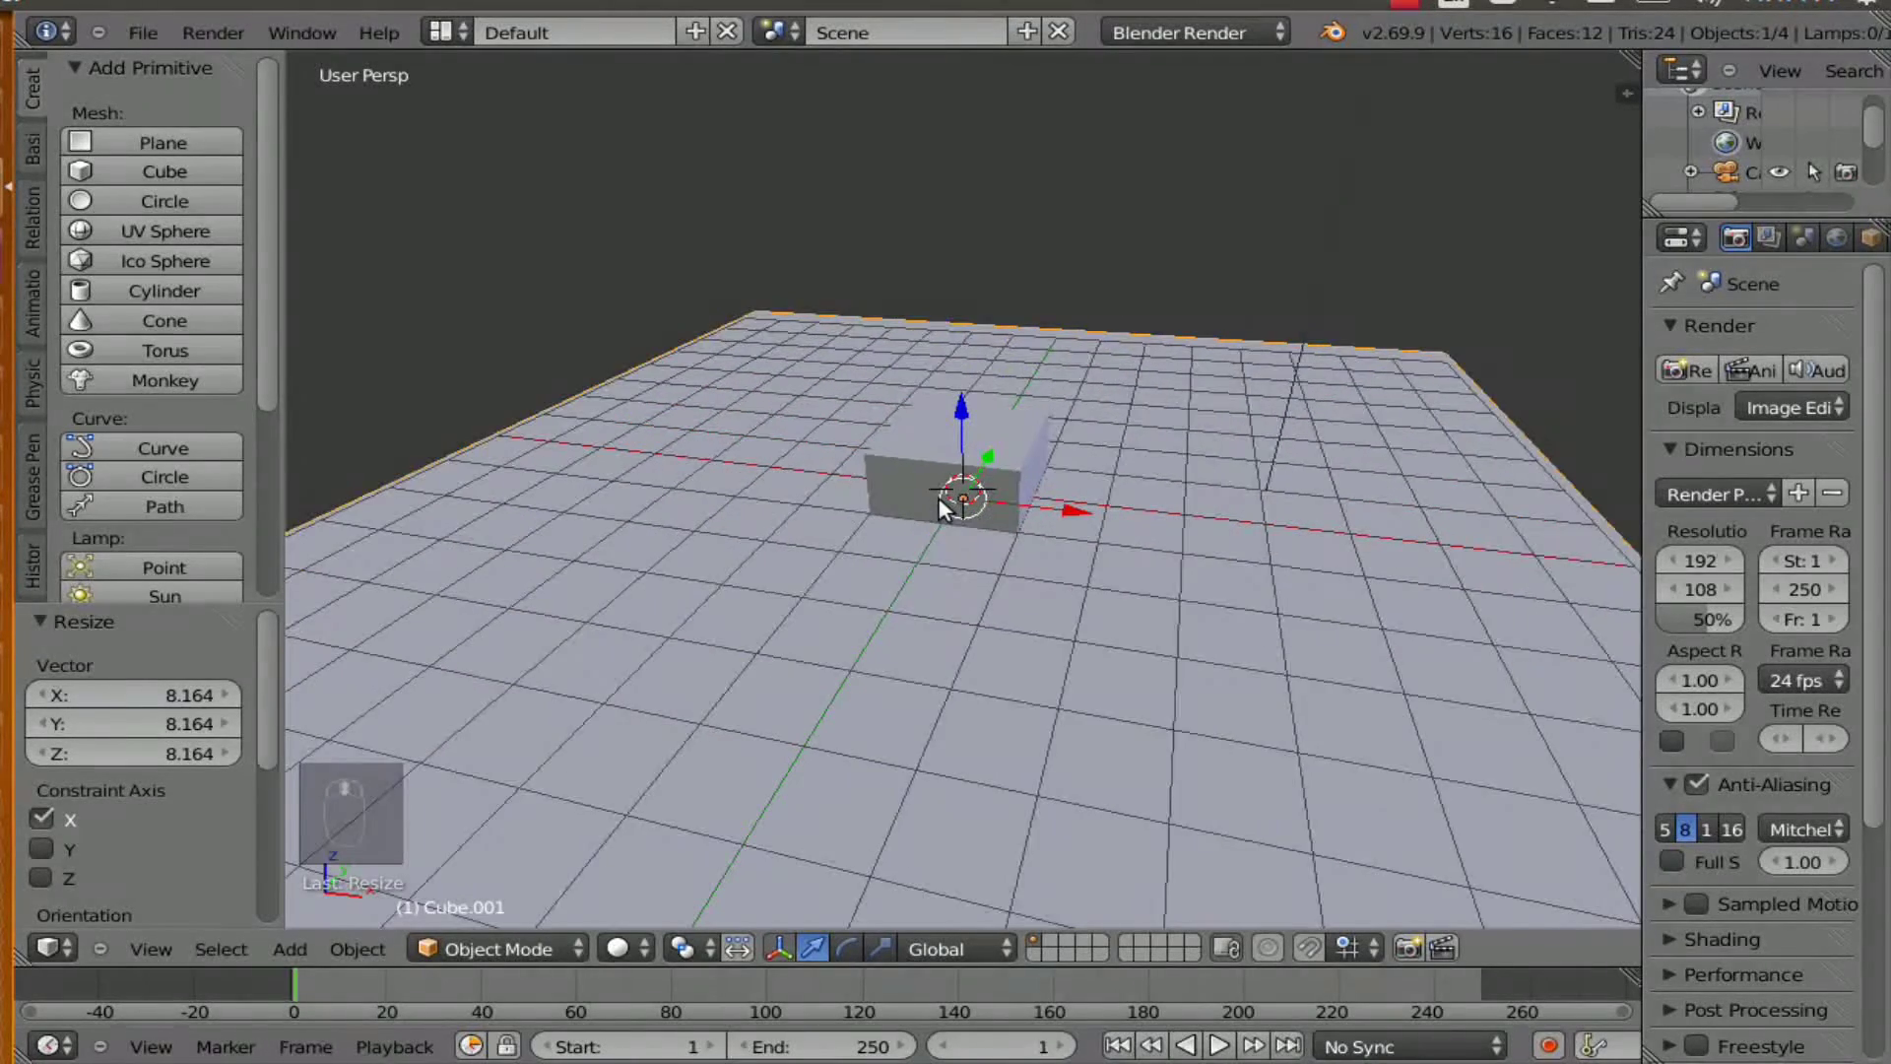
{"action": "scroll", "coordinate": [942, 507], "scroll_direction": "up", "scroll_amount": 2}
{"action": "right_click", "coordinate": [936, 459]}
- Scale the small cube along X into a long bar
{"action": "scroll", "coordinate": [936, 459], "scroll_direction": "down", "scroll_amount": 4}
{"action": "scroll", "coordinate": [967, 753], "scroll_direction": "up", "scroll_amount": 1}
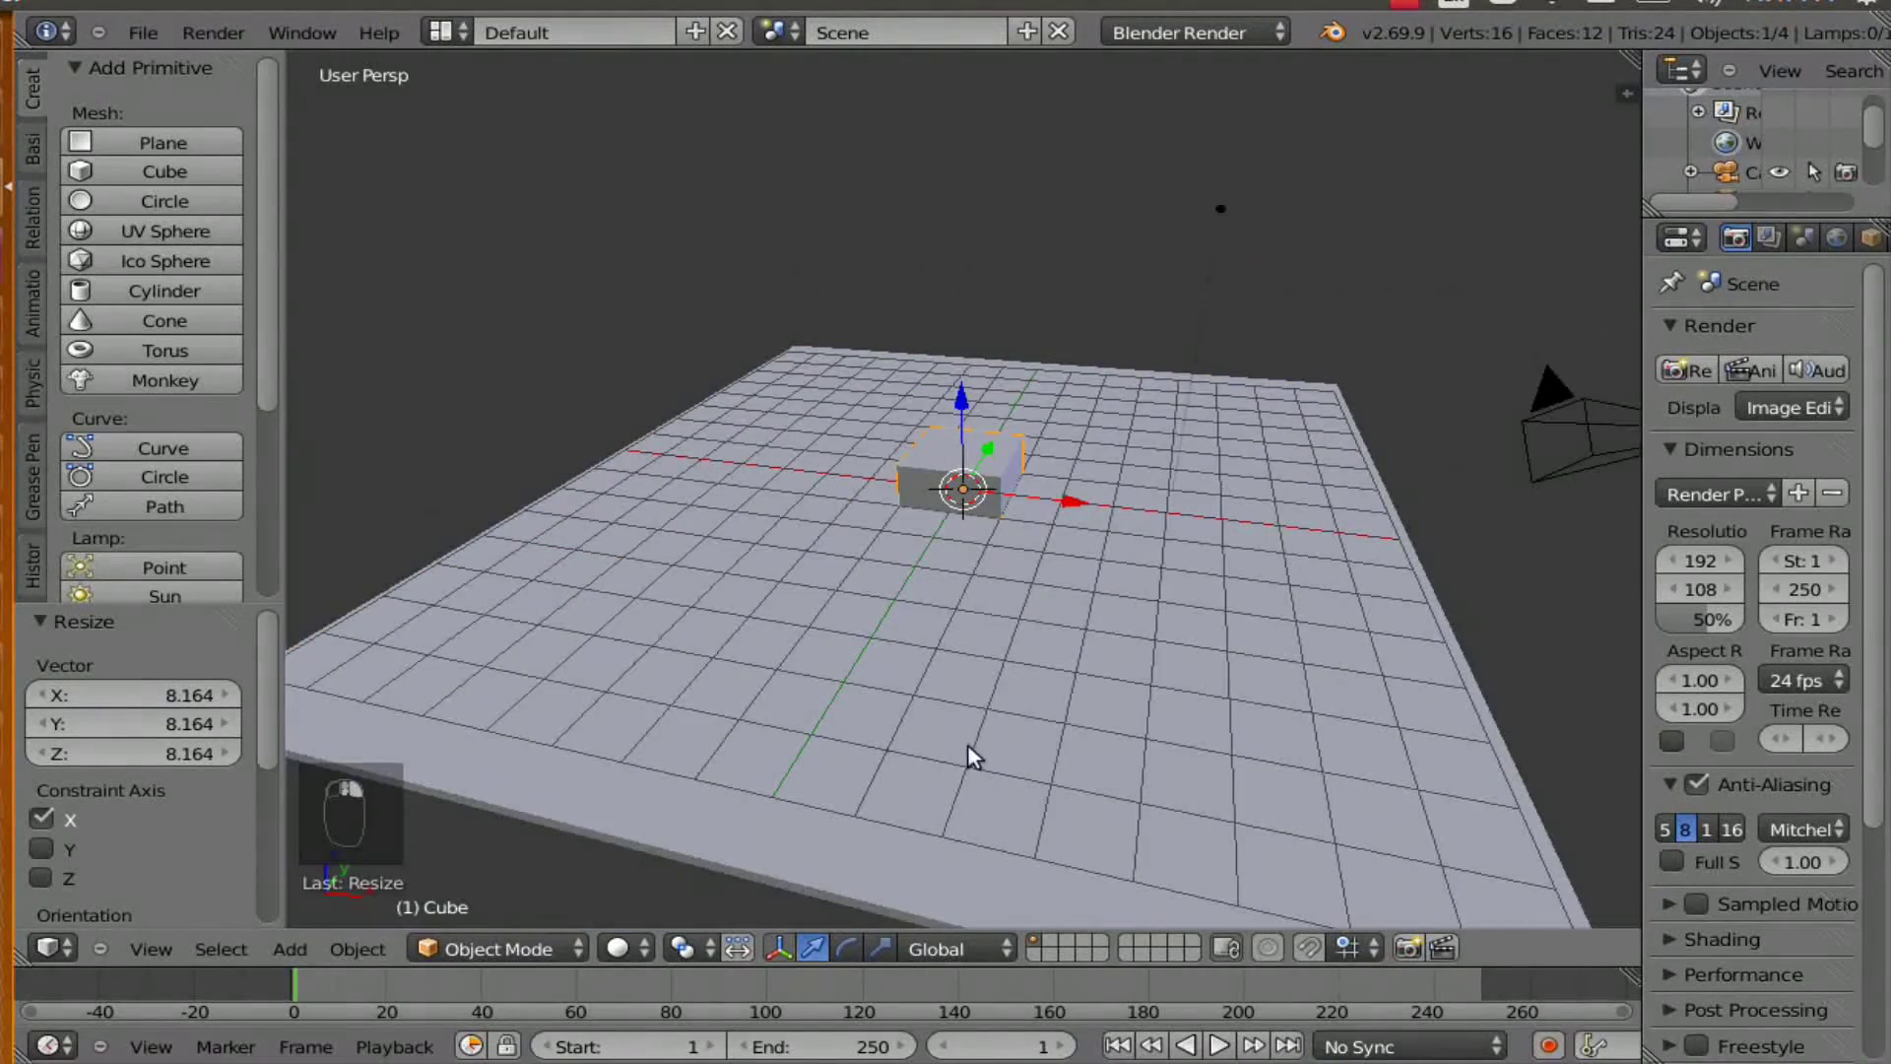
{"action": "key", "text": "s"}
{"action": "key", "text": "x"}
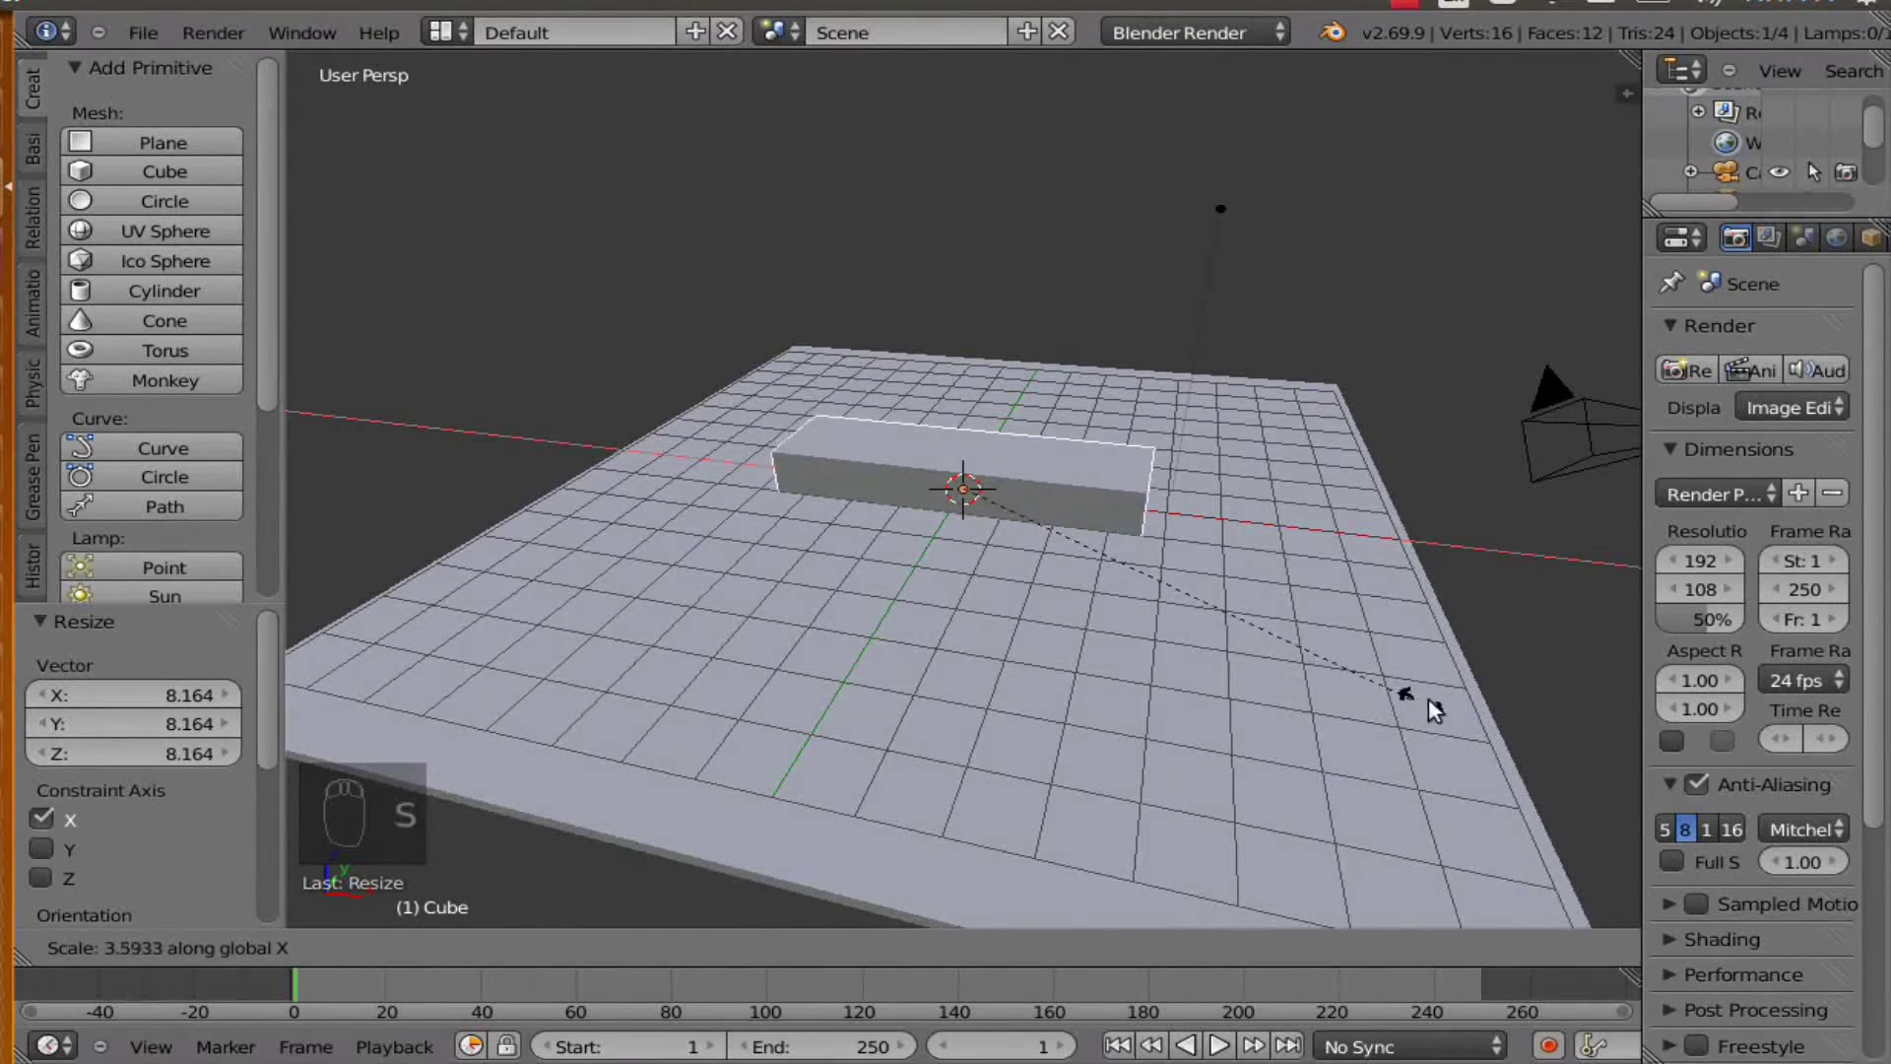
{"action": "left_click", "coordinate": [1605, 715]}
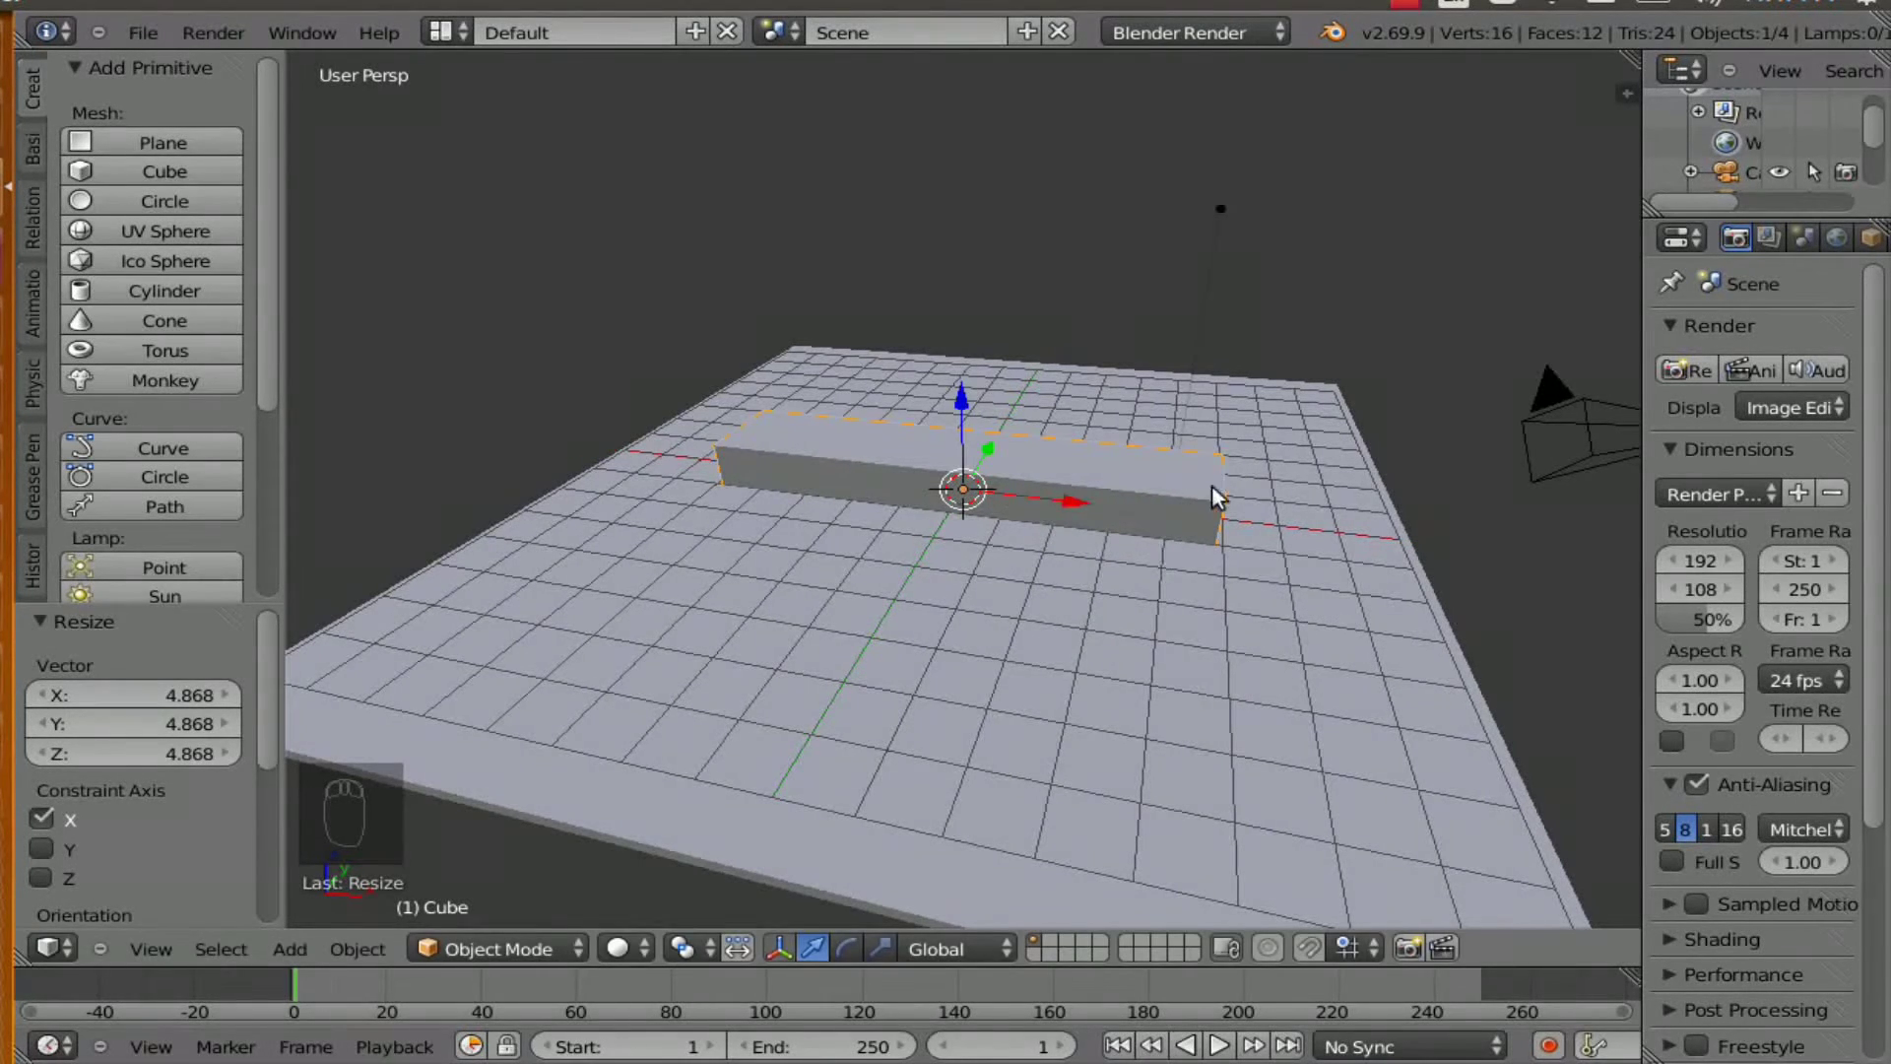
{"action": "middle_click_drag", "start_coordinate": [1213, 487], "coordinate": [1096, 526]}
- Duplicate the bar and slide the copy along Y beside the first
{"action": "key", "text": "shift+d"}
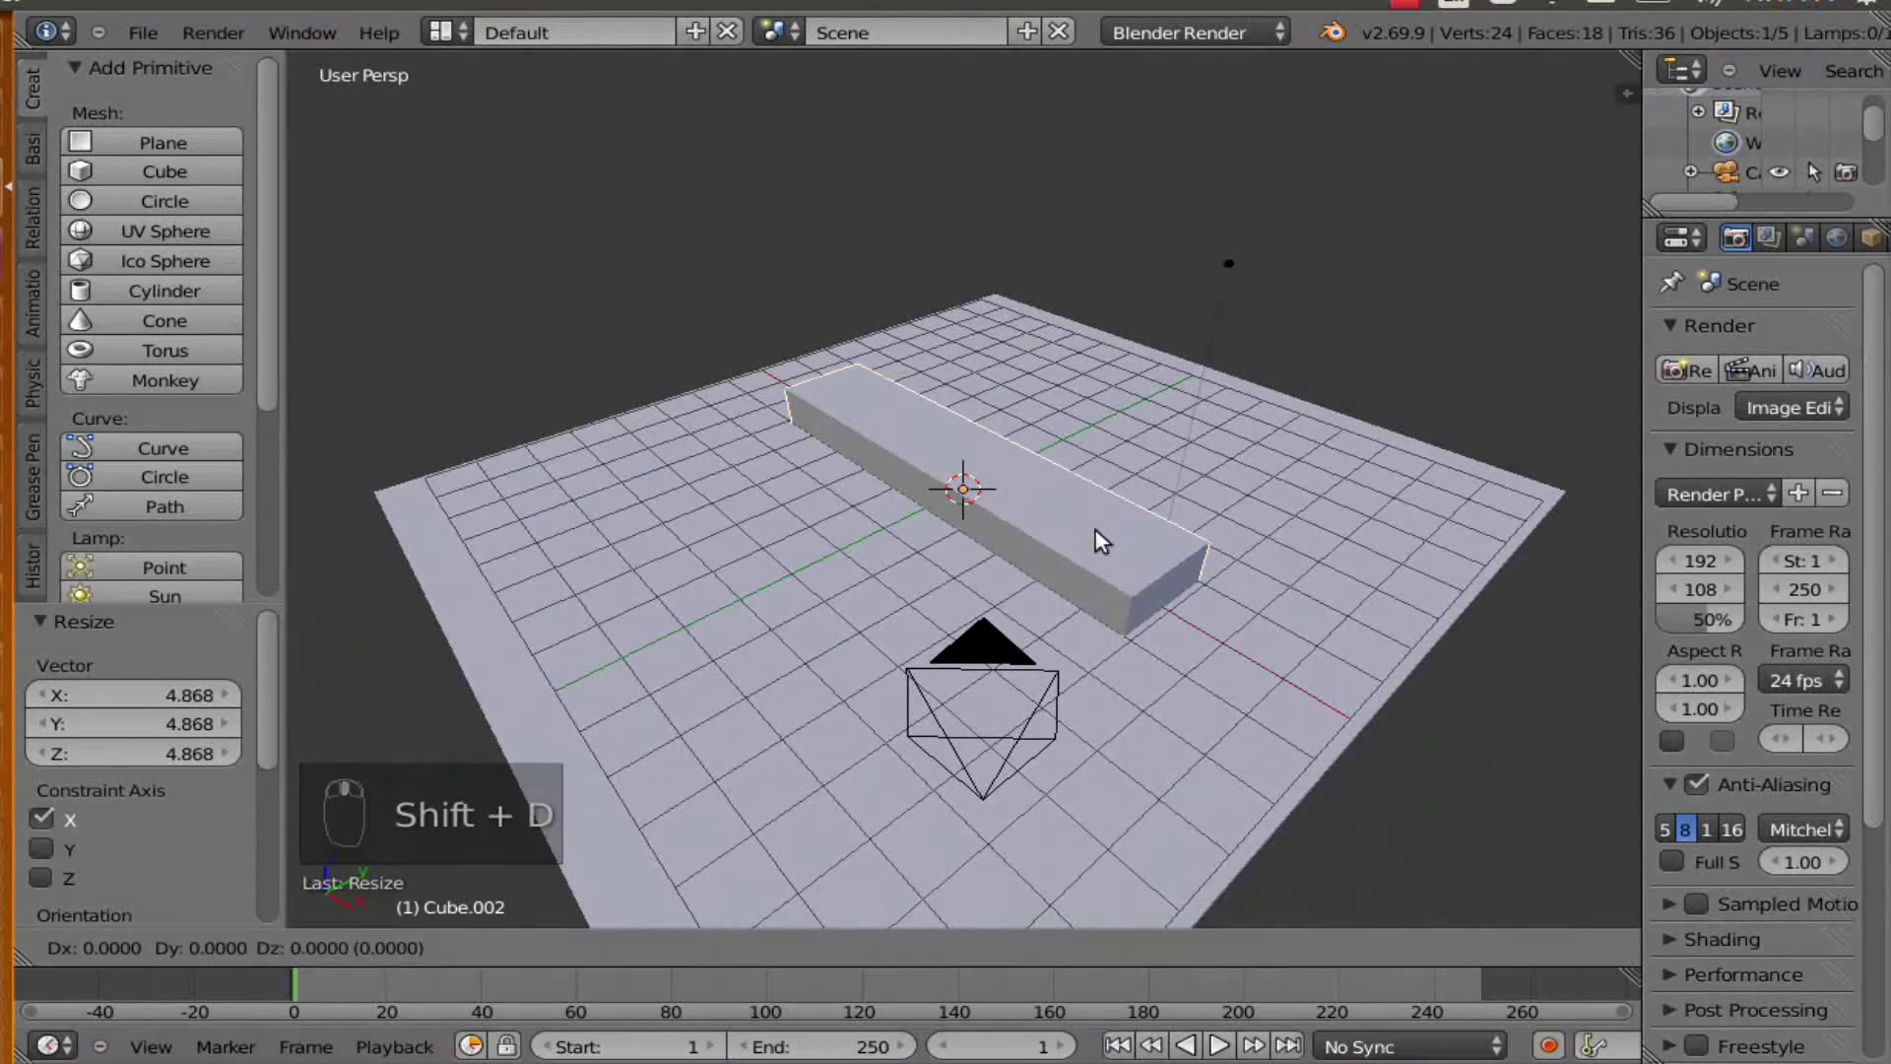
{"action": "right_click", "coordinate": [1095, 530]}
{"action": "left_click_drag", "start_coordinate": [1036, 449], "coordinate": [1208, 433]}
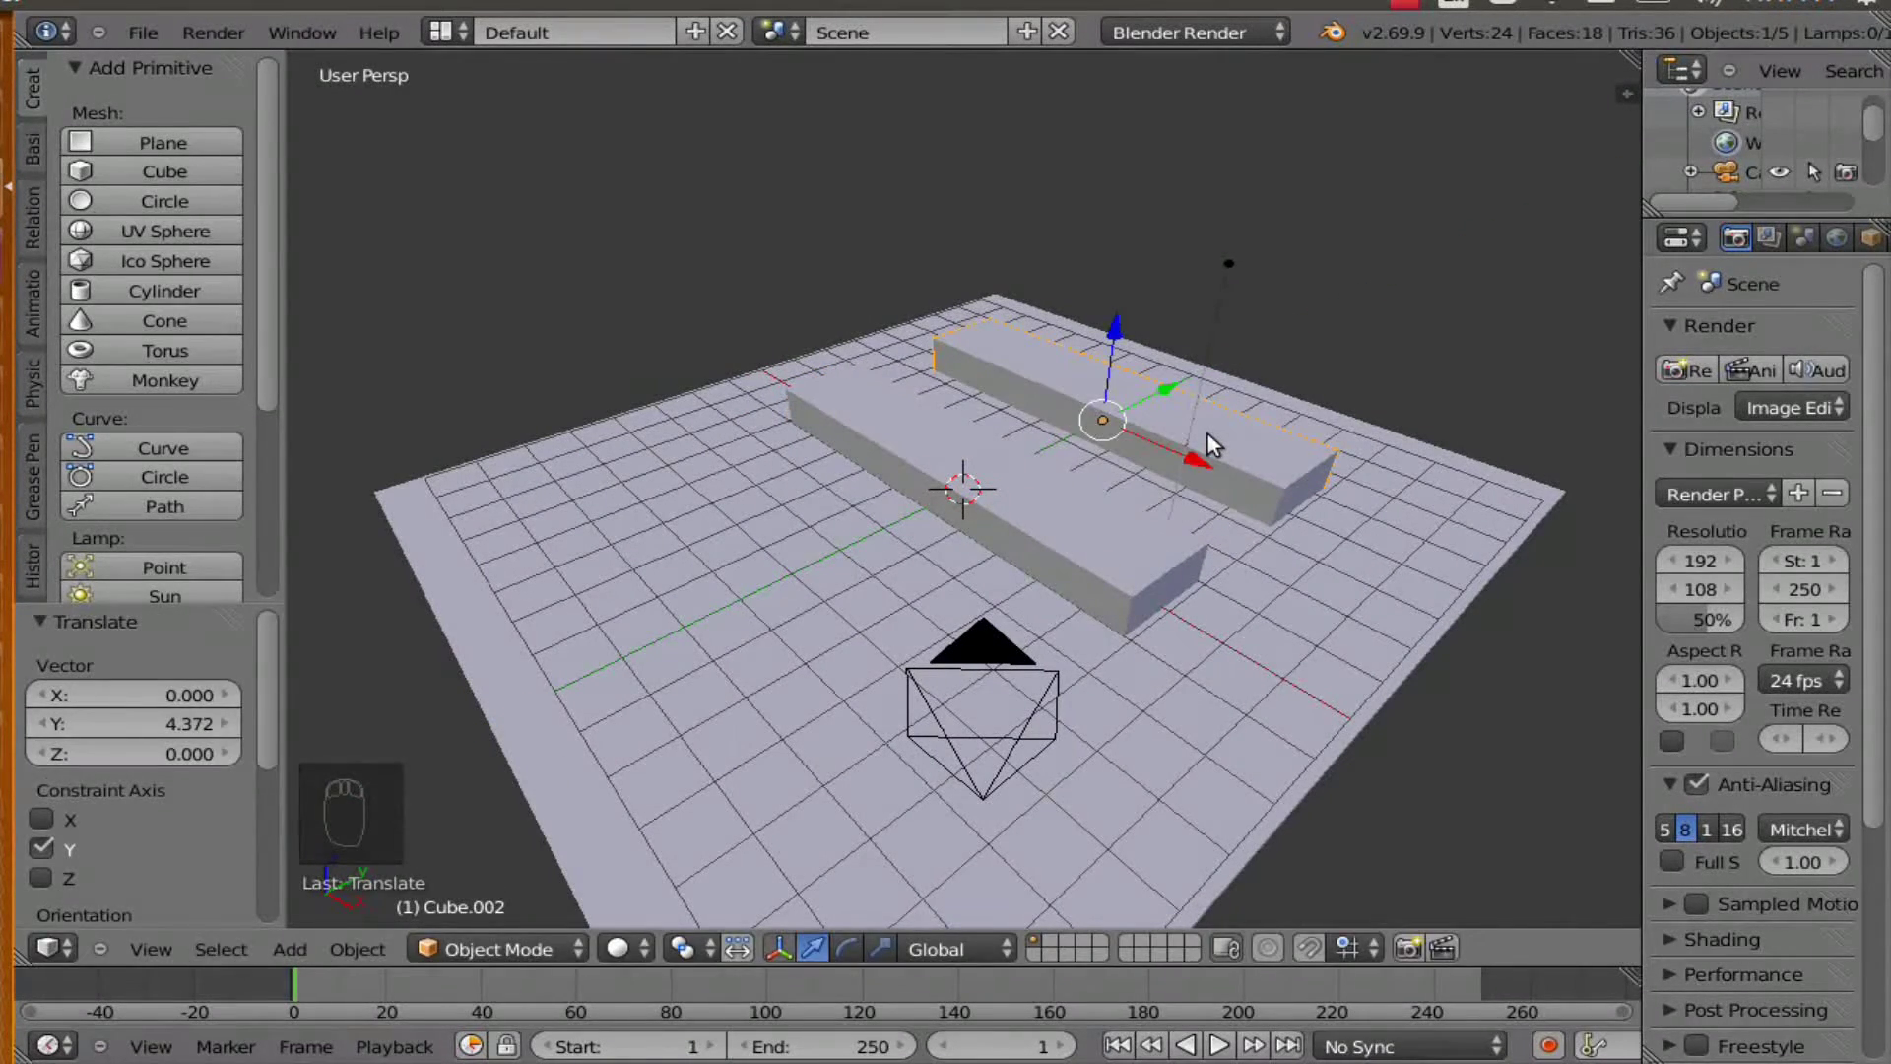
- Add a third bar, Cube.003, shifted −8.609 along Y and raised 0.29
{"action": "key", "text": "shift+d"}
{"action": "left_click", "coordinate": [1180, 446]}
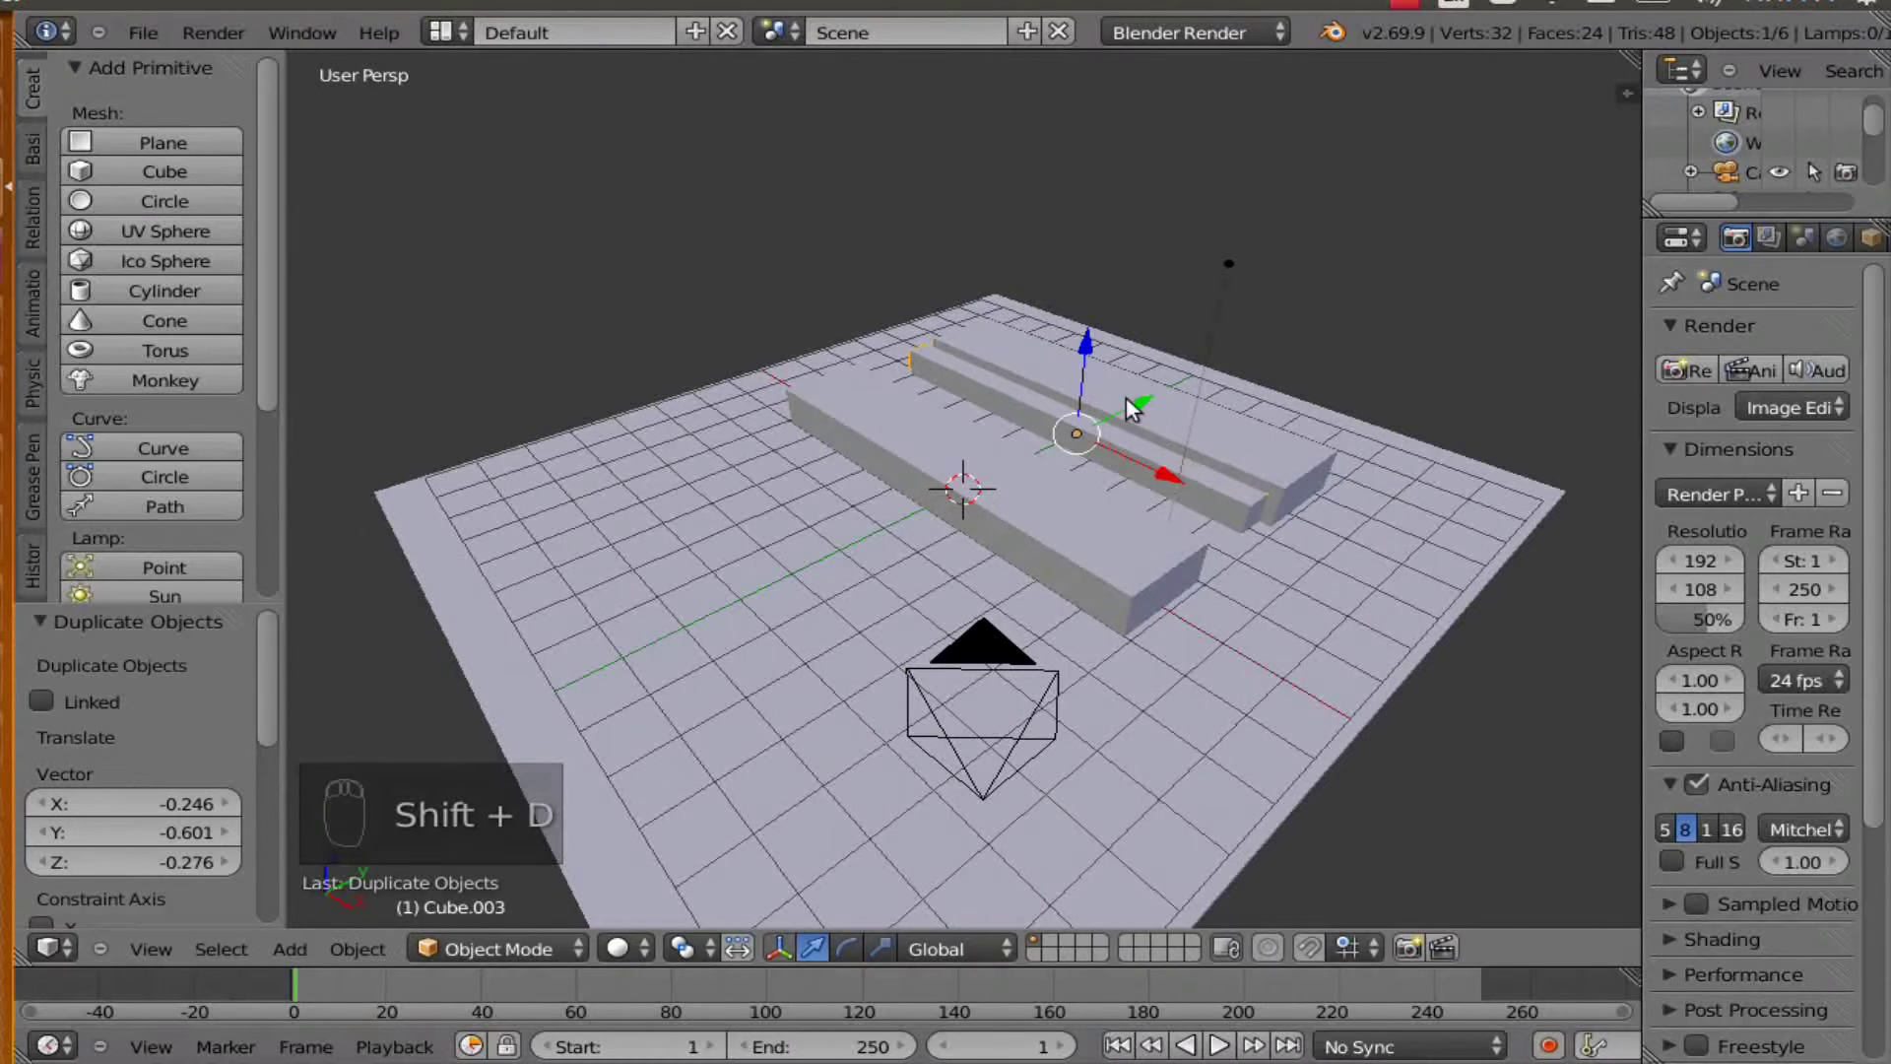
{"action": "left_click_drag", "start_coordinate": [1138, 402], "coordinate": [819, 589]}
{"action": "left_click_drag", "start_coordinate": [719, 535], "coordinate": [718, 532]}
{"action": "middle_click_drag", "start_coordinate": [684, 707], "coordinate": [852, 700]}
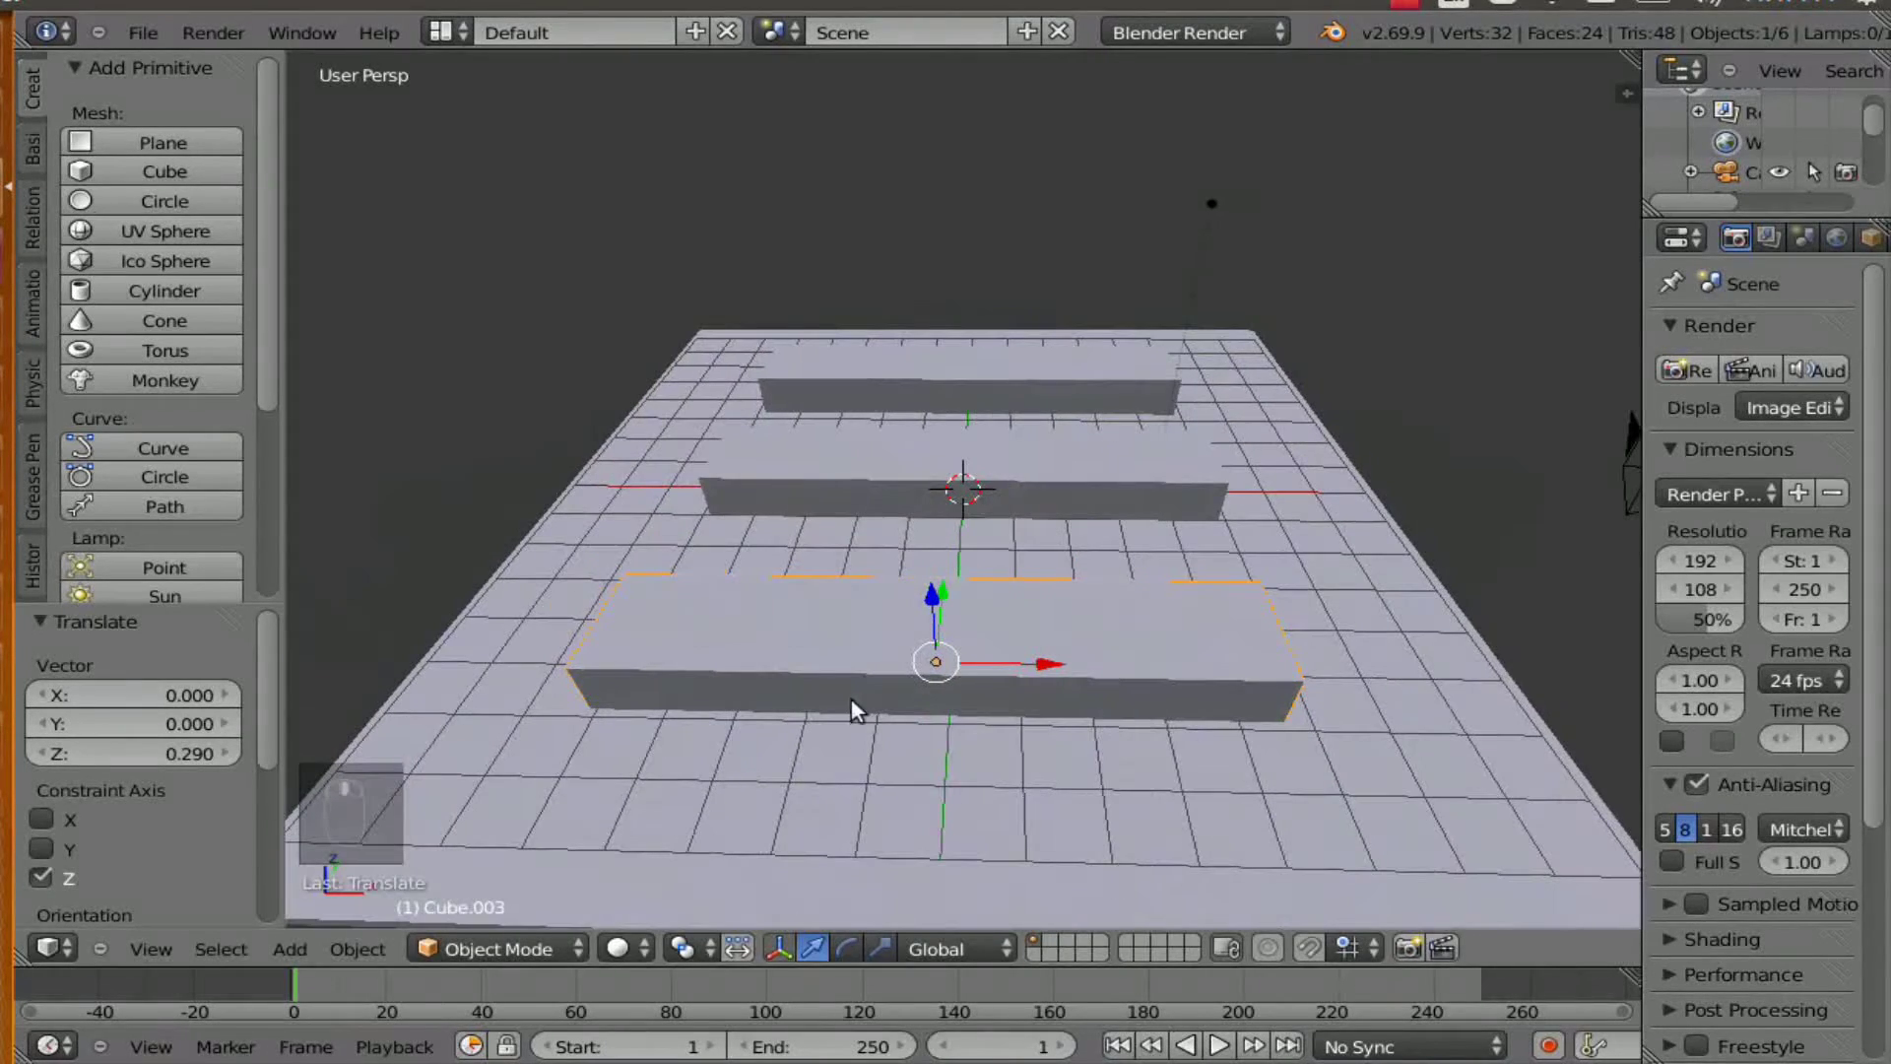
{"action": "middle_click_drag", "start_coordinate": [1042, 689], "coordinate": [845, 722]}
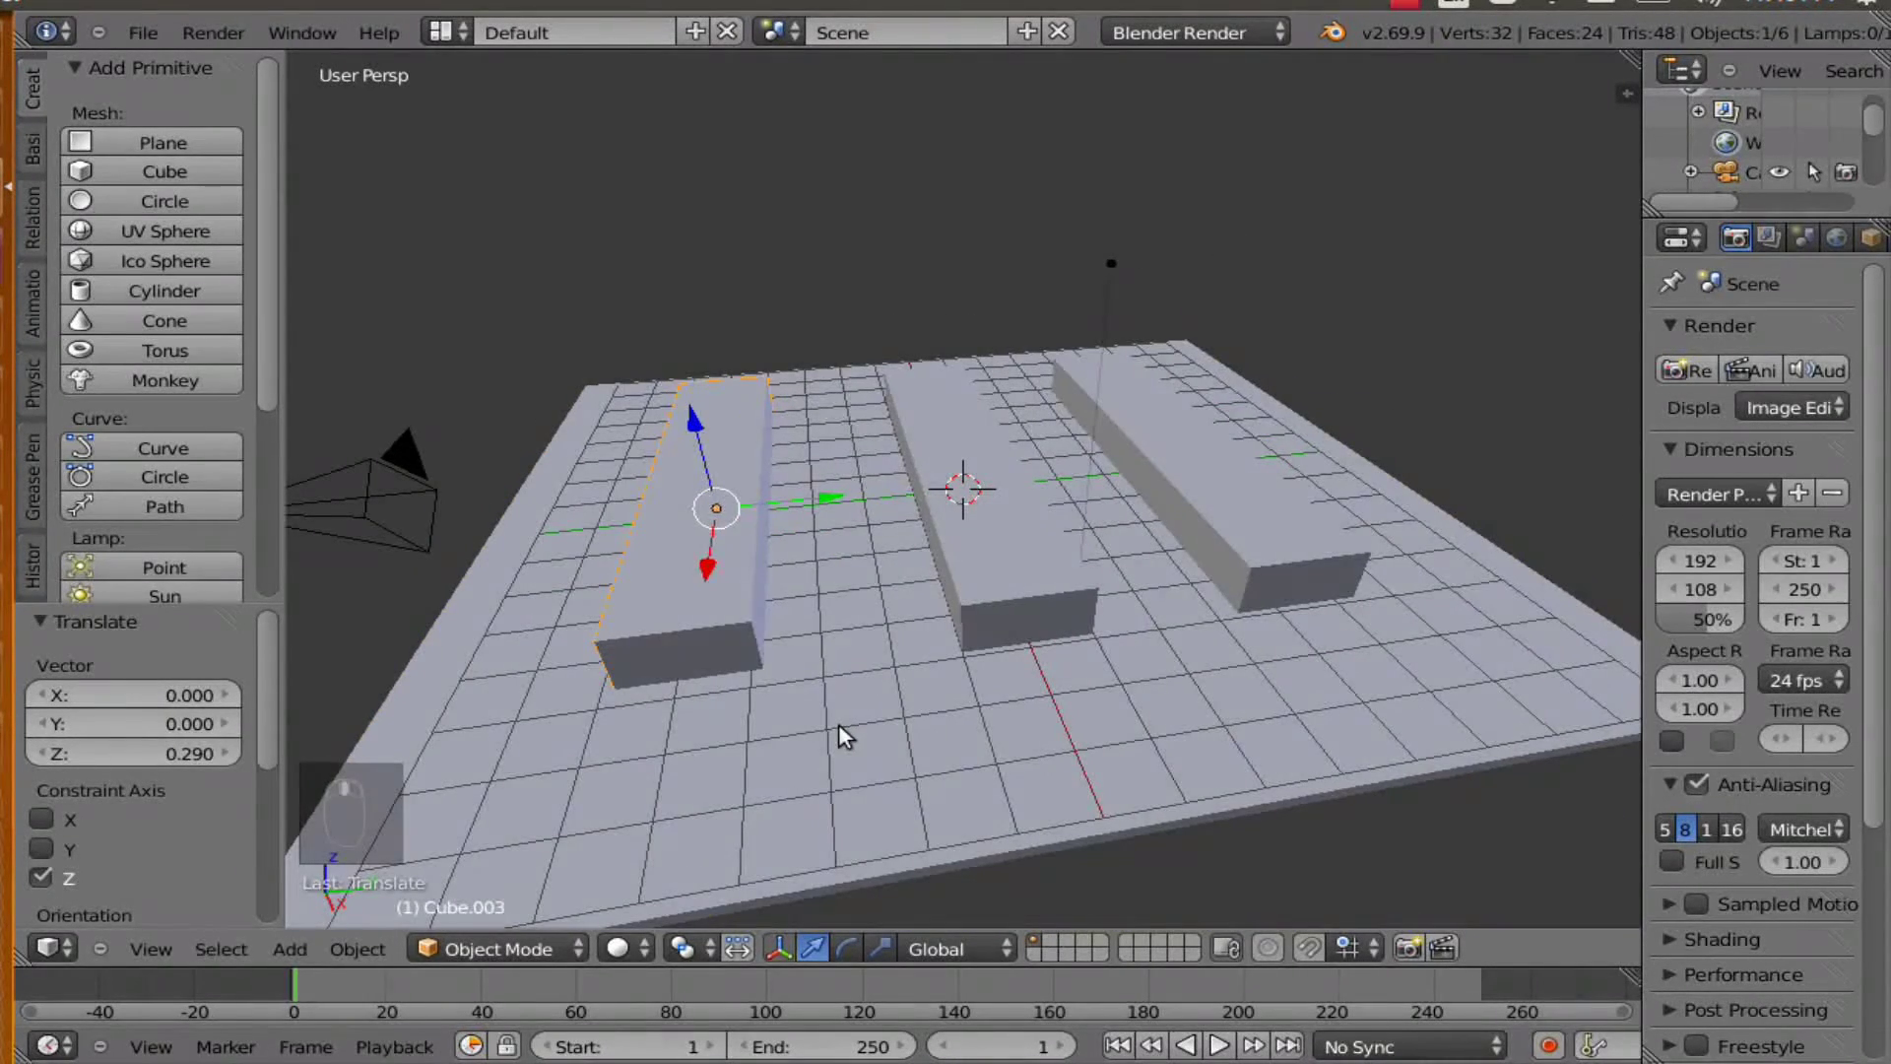
- Select the ground slab together with the bars
{"action": "right_click", "coordinate": [838, 723], "text": "shift"}
{"action": "right_click", "coordinate": [1000, 567], "text": "shift"}
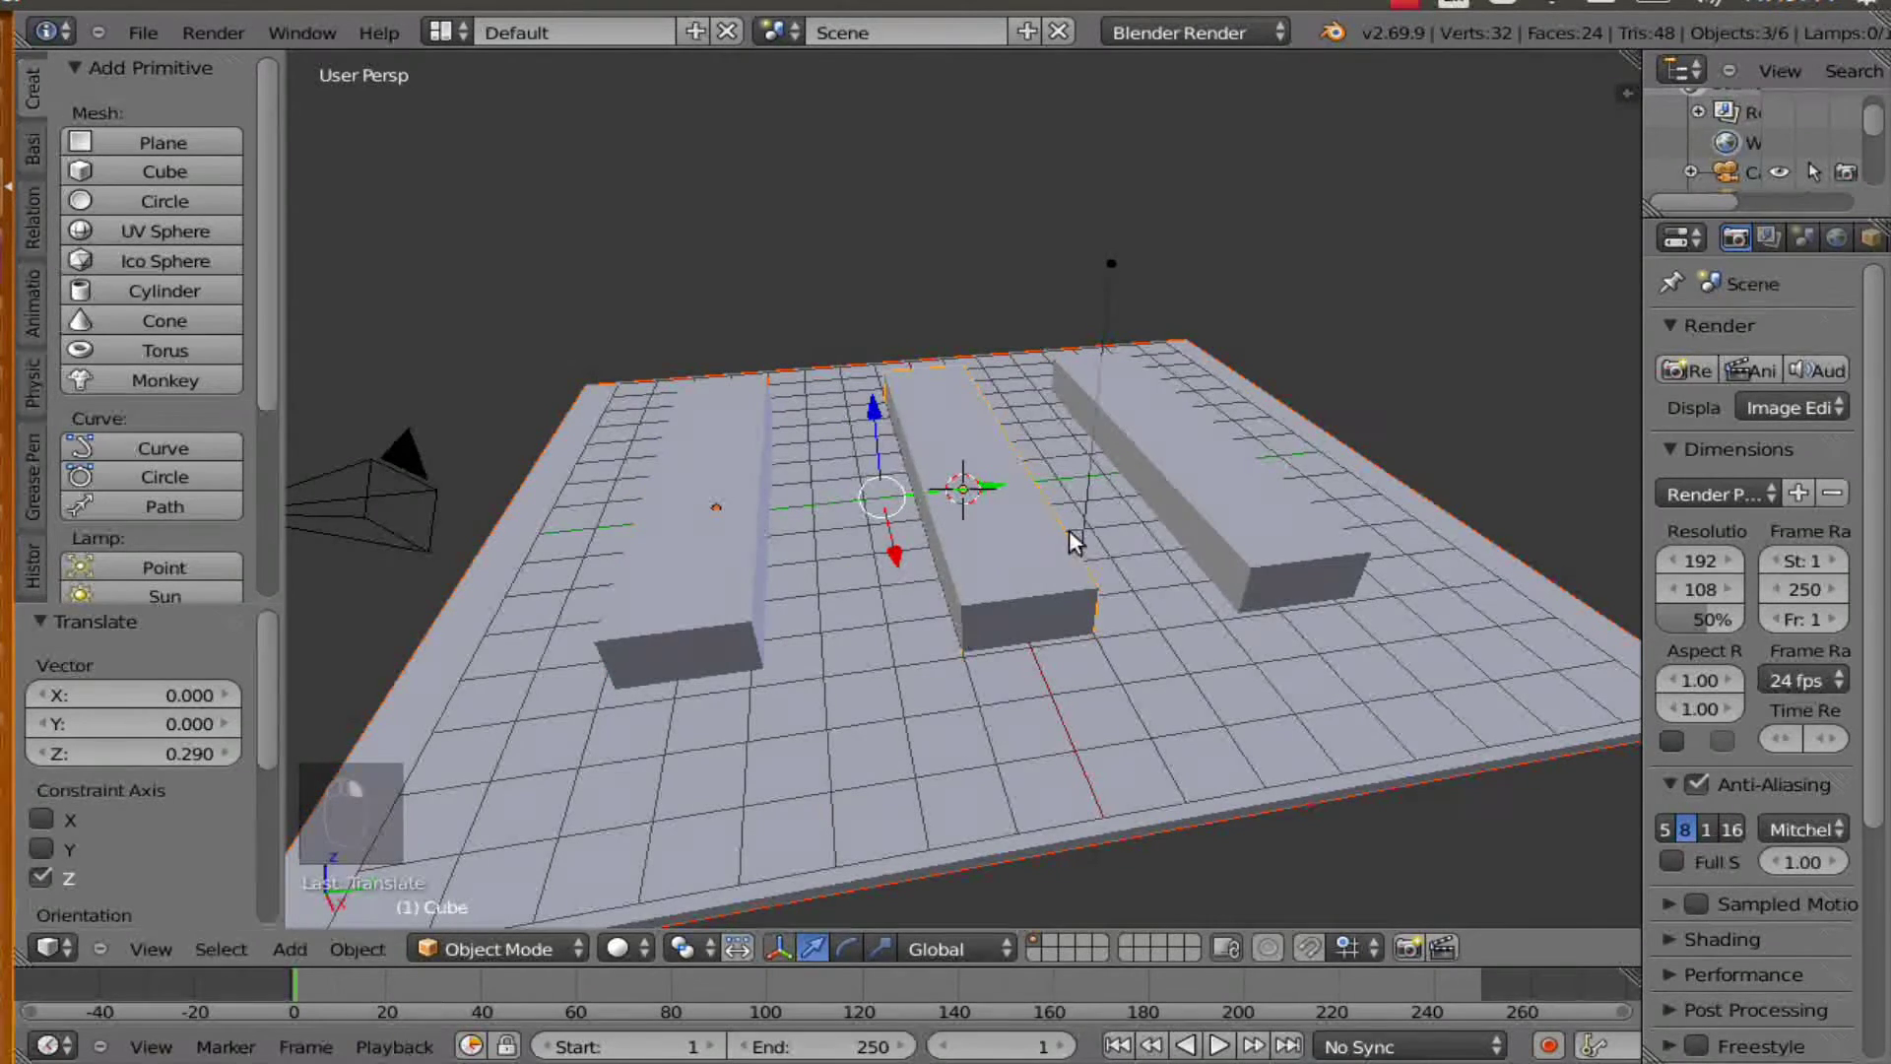
{"action": "right_click", "coordinate": [1244, 509], "text": "shift"}
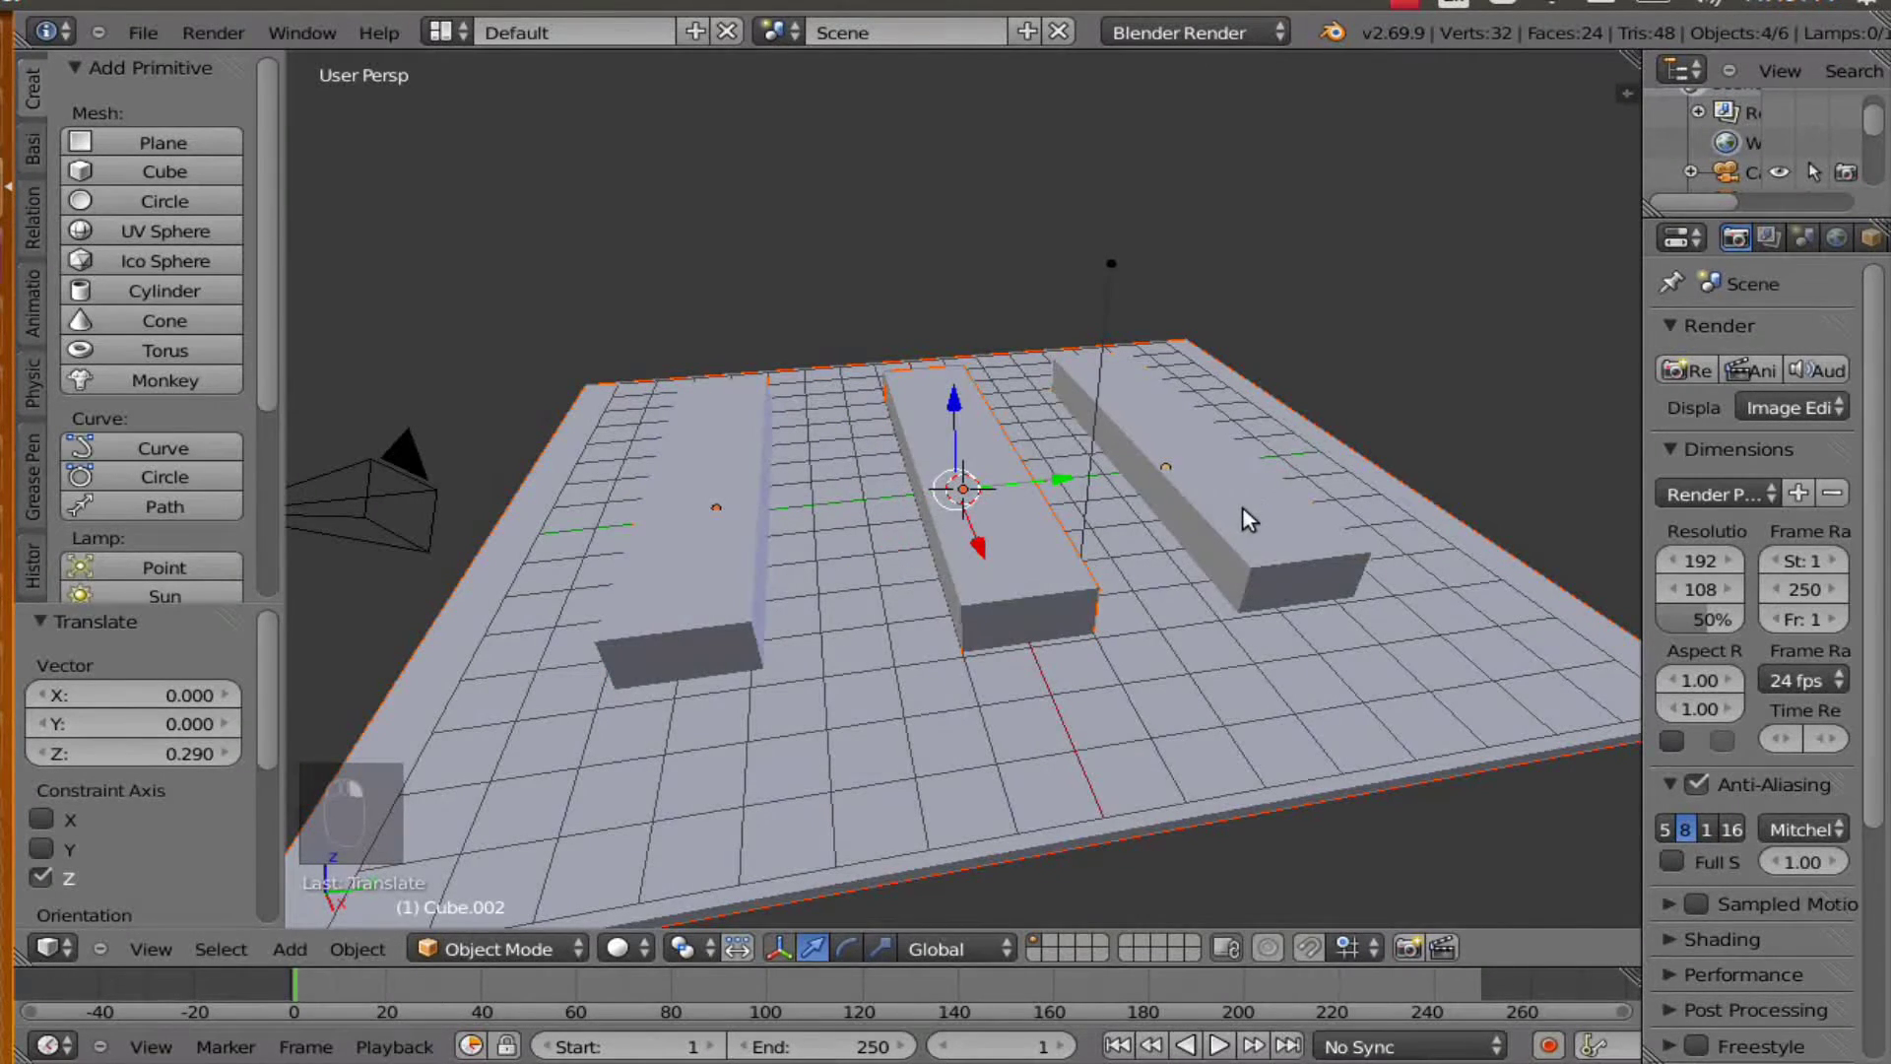
{"action": "scroll", "coordinate": [1243, 506], "scroll_direction": "down", "scroll_amount": 6}
{"action": "middle_click_drag", "start_coordinate": [1174, 583], "coordinate": [1157, 503]}
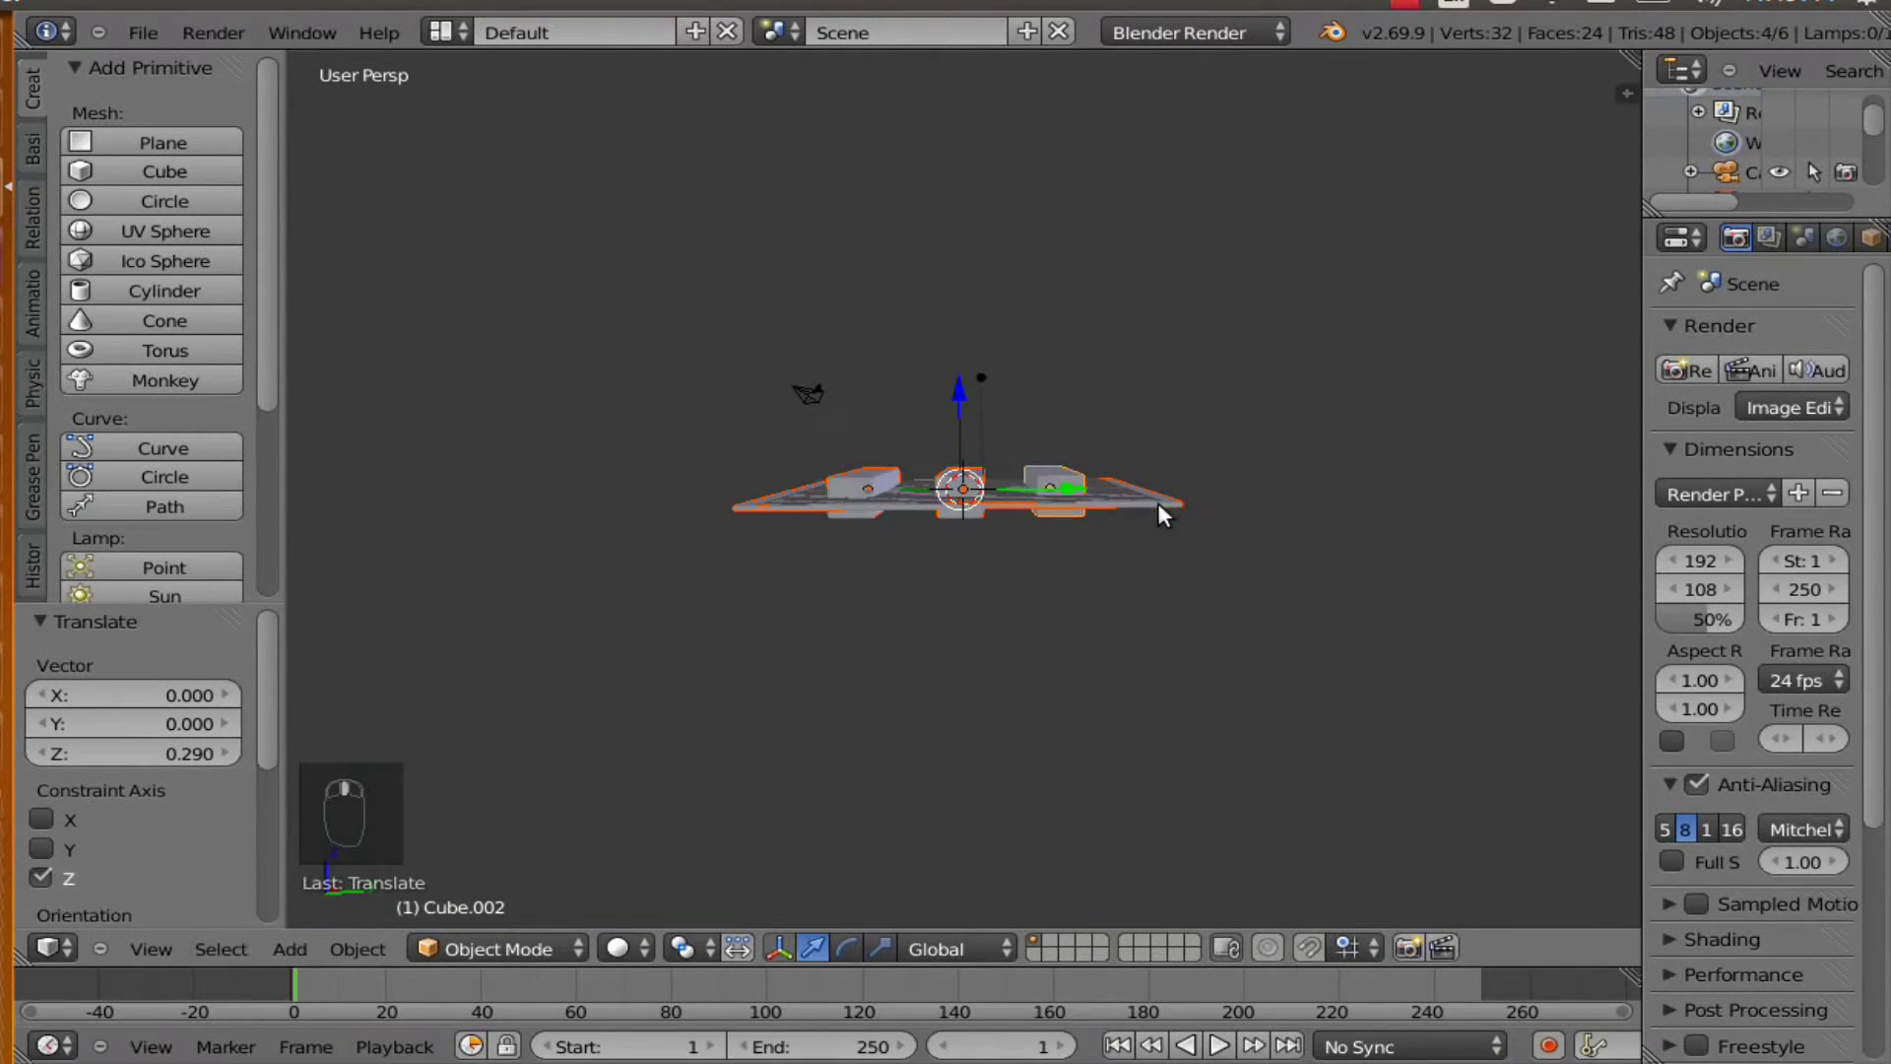
{"action": "middle_click_drag", "start_coordinate": [971, 526], "coordinate": [1129, 617]}
{"action": "scroll", "coordinate": [928, 634], "scroll_direction": "up", "scroll_amount": 3}
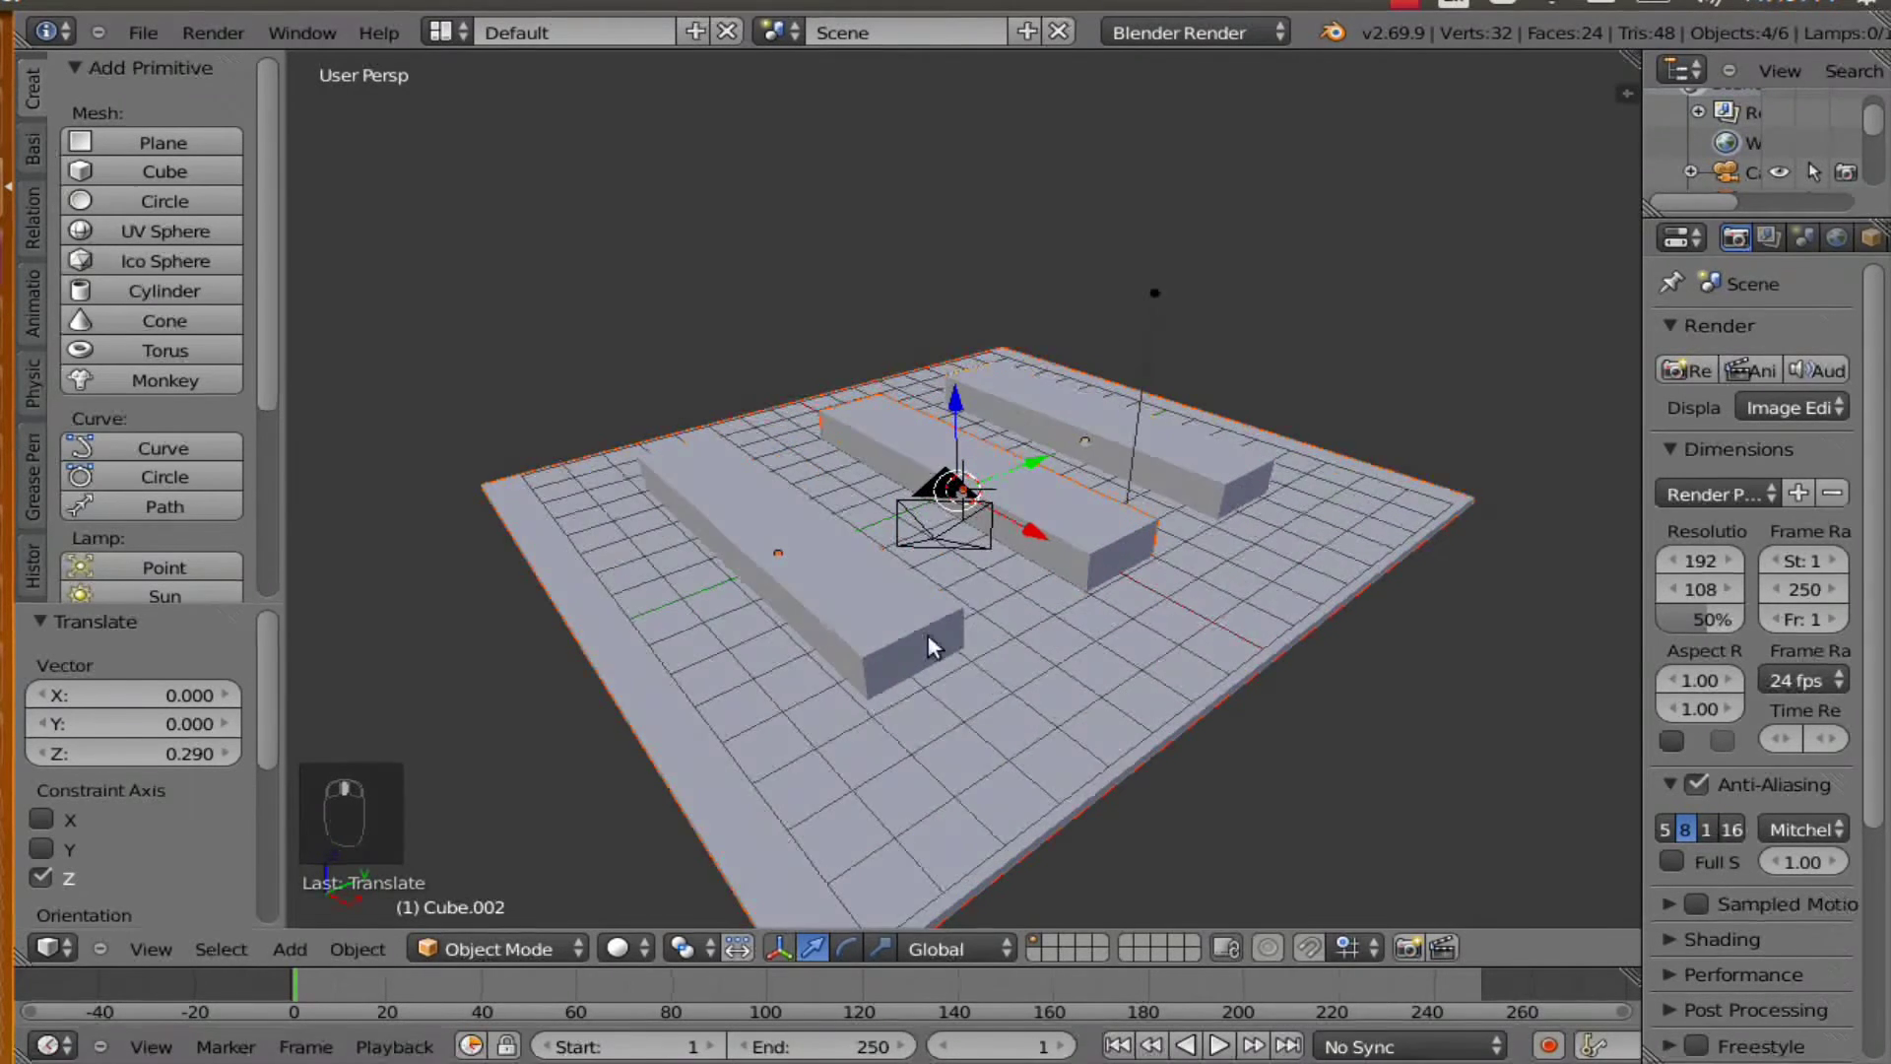
{"action": "middle_click_drag", "start_coordinate": [928, 634], "coordinate": [1022, 646]}
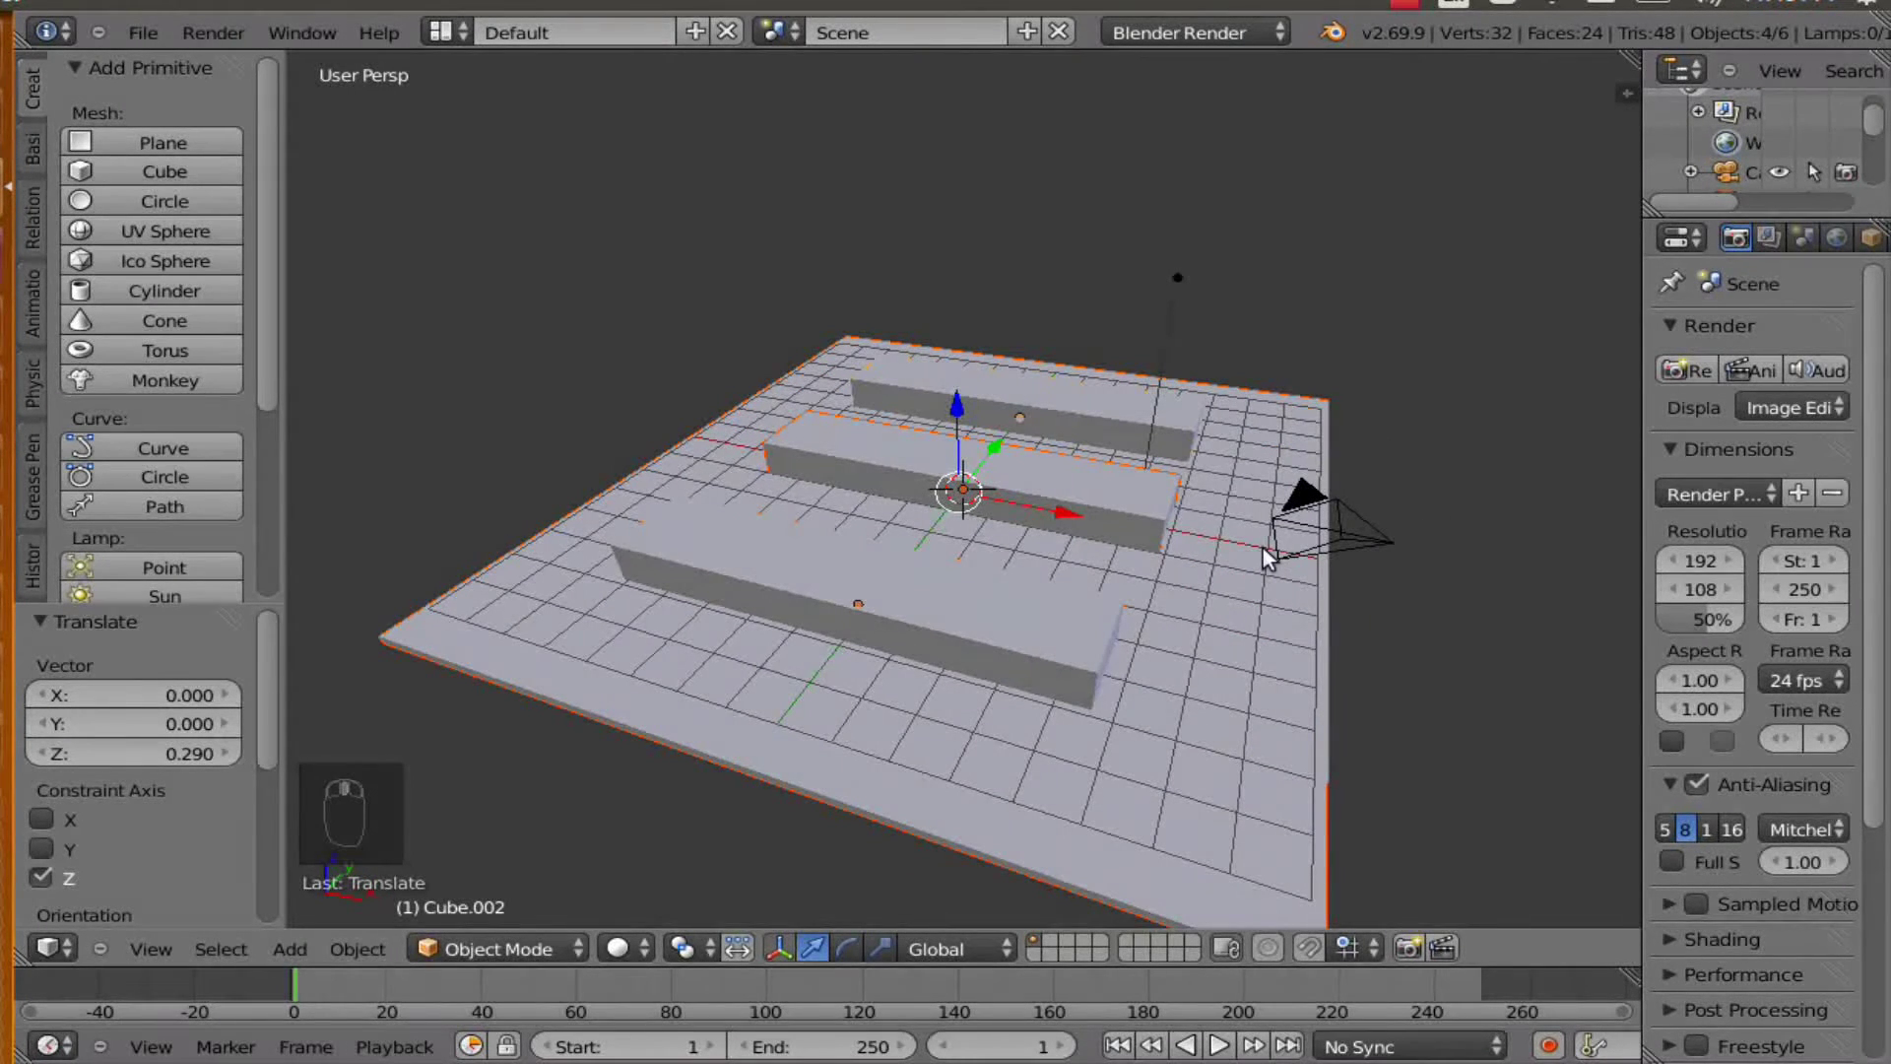
- Join them into one object, Cube.002, and raise it 0.041 along Z
{"action": "key", "text": "ctrl+j"}
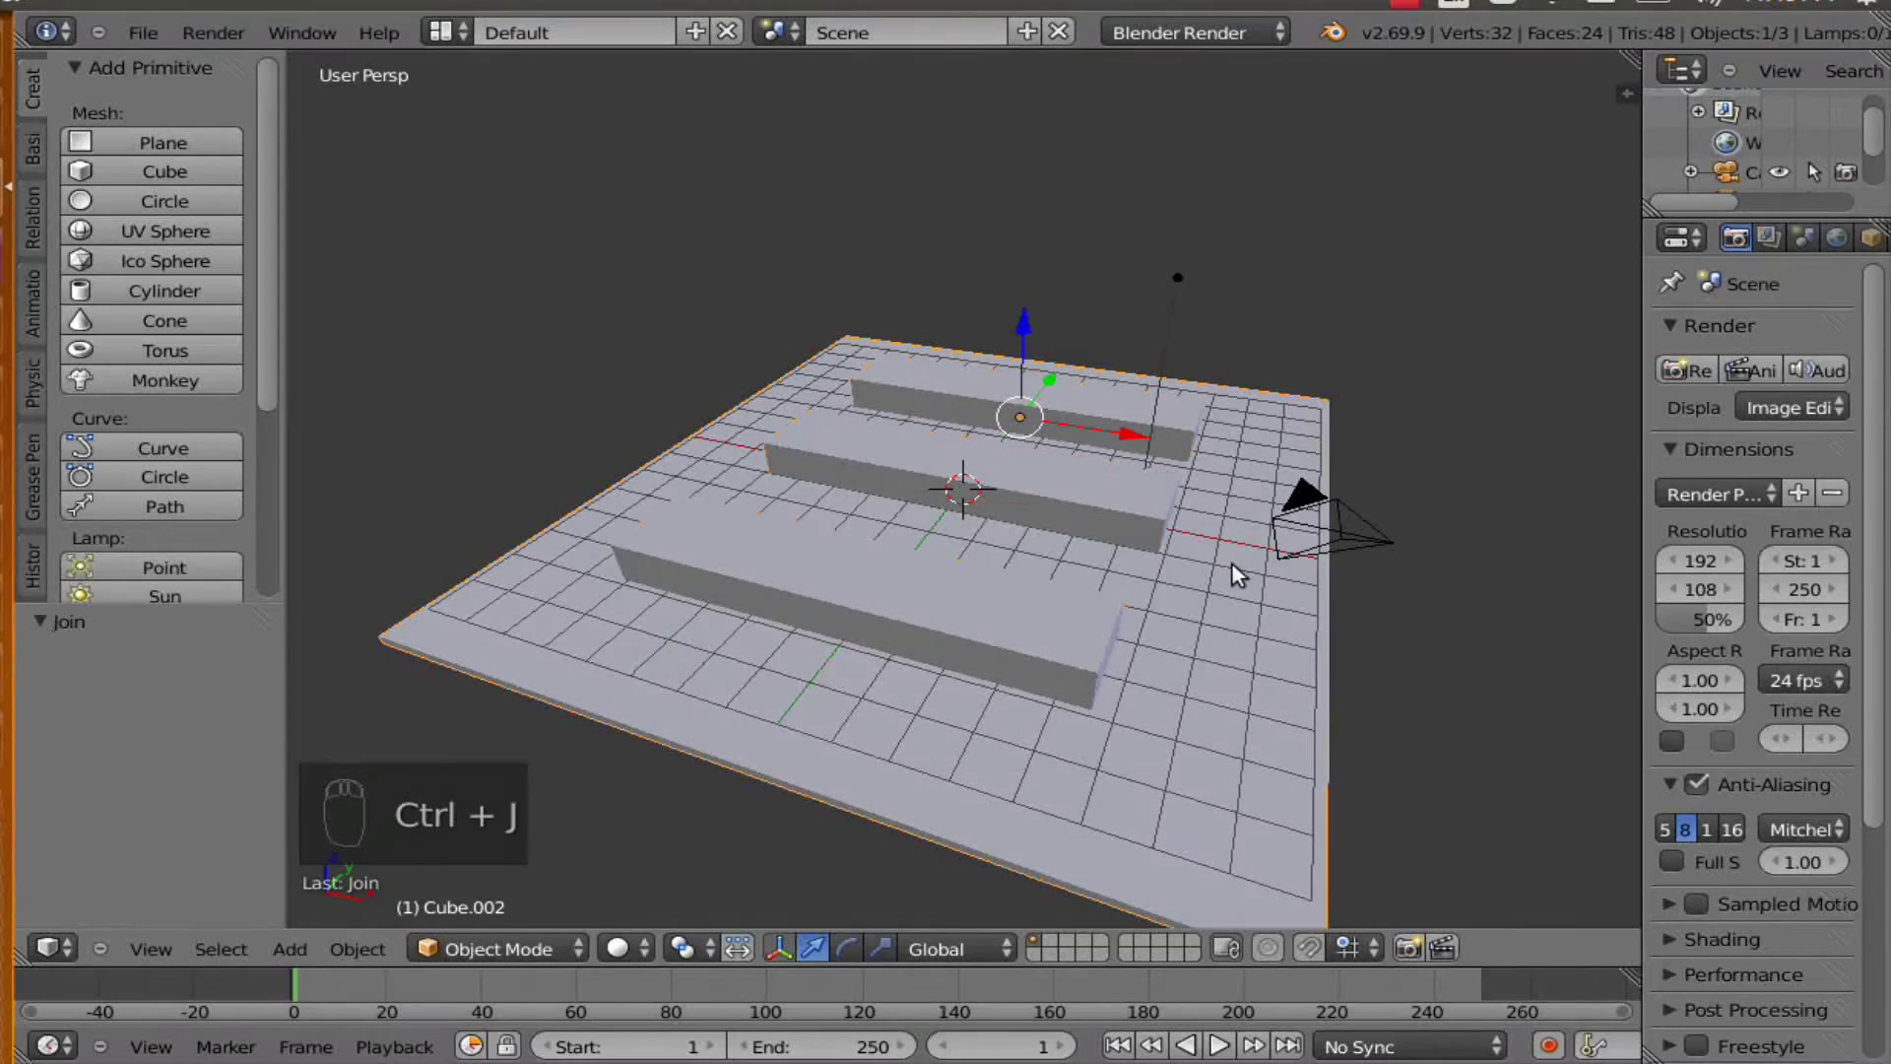
{"action": "middle_click_drag", "start_coordinate": [1232, 564], "coordinate": [987, 528]}
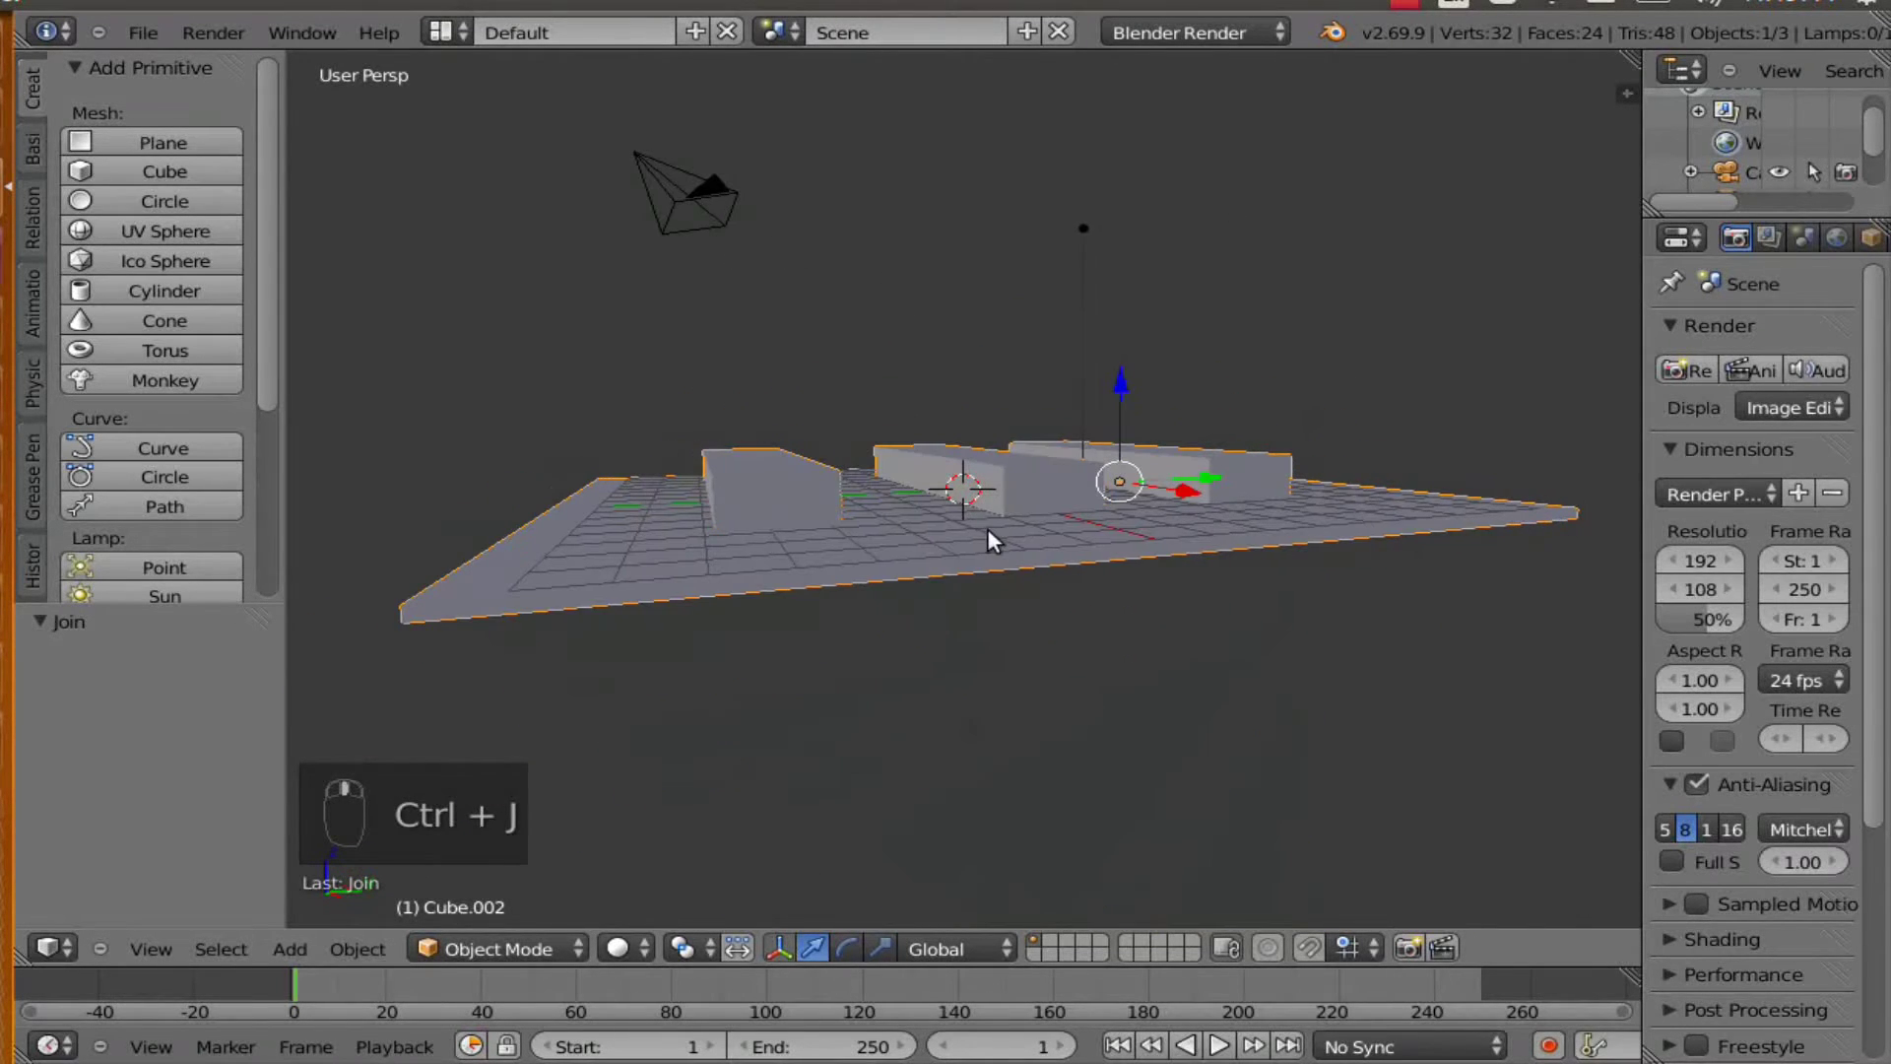
{"action": "mouse_move", "coordinate": [1119, 379]}
{"action": "left_mouse_down"}
{"action": "mouse_move", "coordinate": [1126, 396]}
{"action": "mouse_move", "coordinate": [1125, 372]}
{"action": "left_mouse_up"}
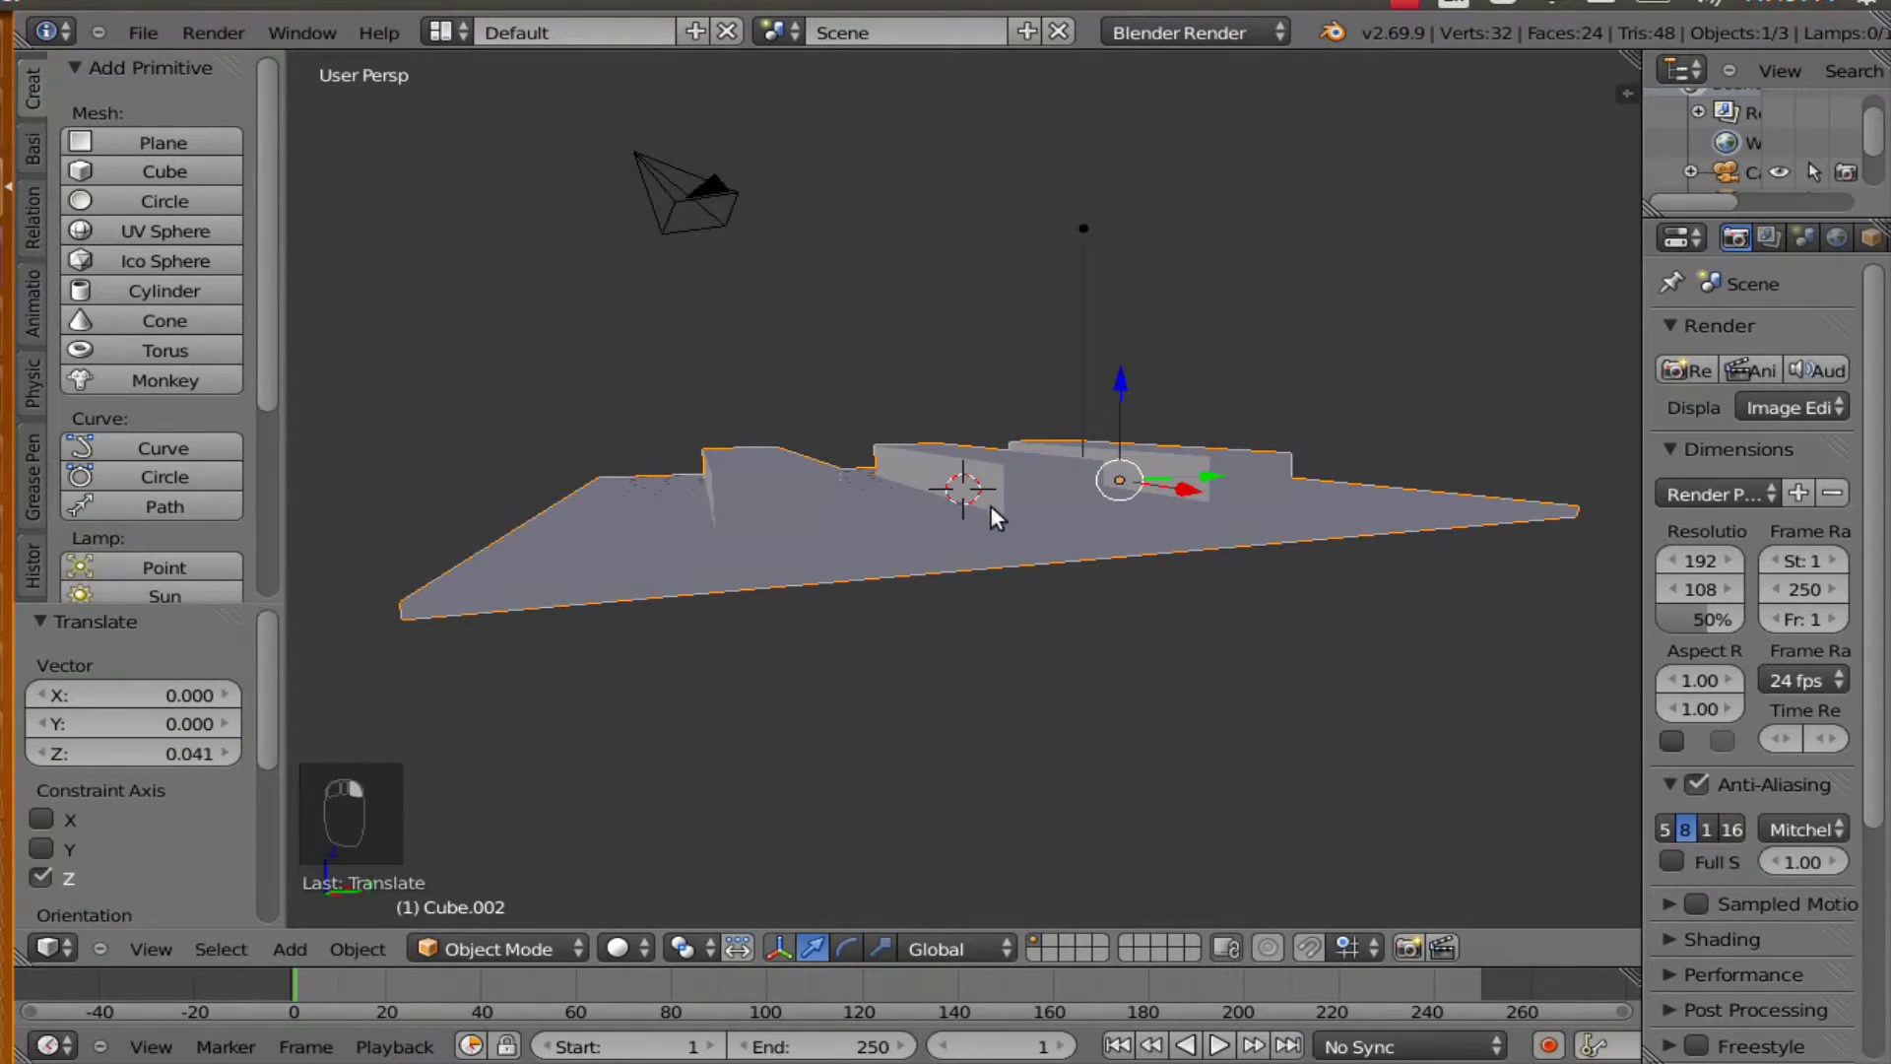
{"action": "middle_click_drag", "start_coordinate": [991, 505], "coordinate": [1174, 607]}
- Widen the side panels to give the properties more room
{"action": "scroll", "coordinate": [1174, 607], "scroll_direction": "up", "scroll_amount": 2}
{"action": "scroll", "coordinate": [1135, 607], "scroll_direction": "down", "scroll_amount": 1}
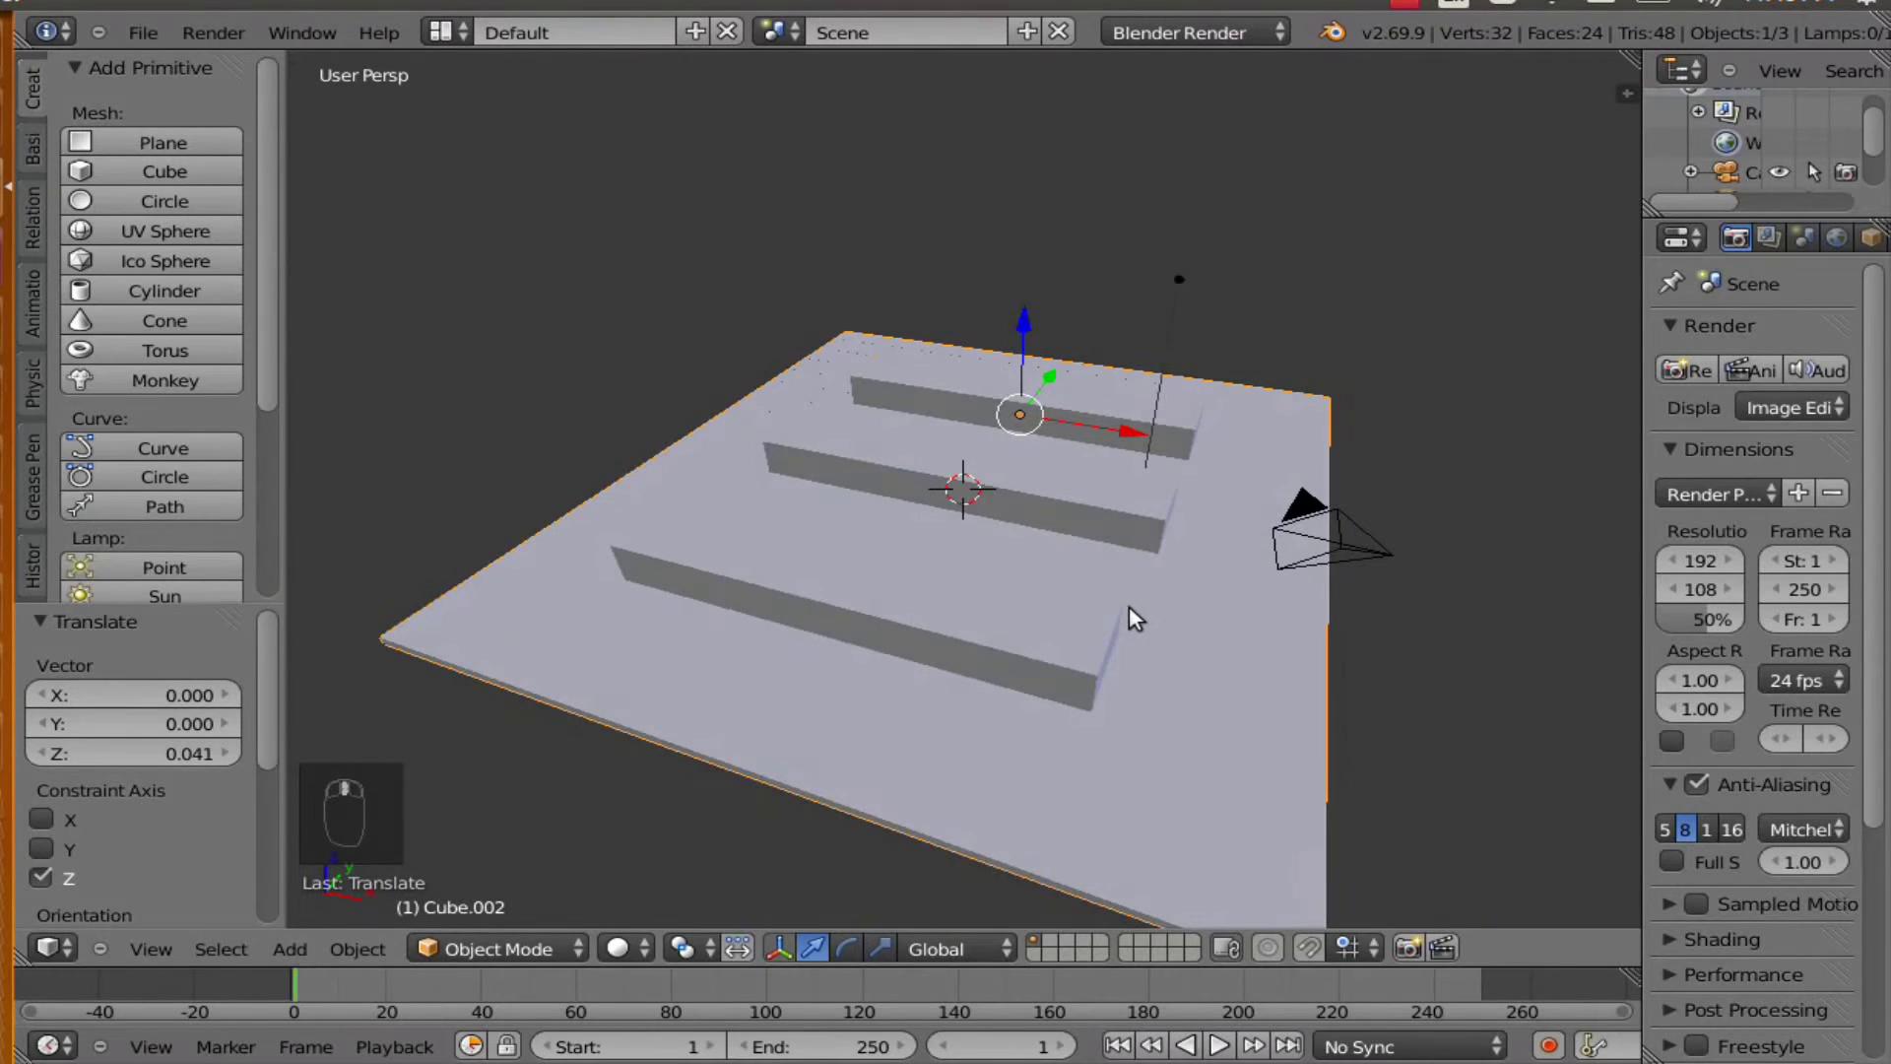
{"action": "scroll", "coordinate": [1606, 335], "scroll_direction": "down", "scroll_amount": 3}
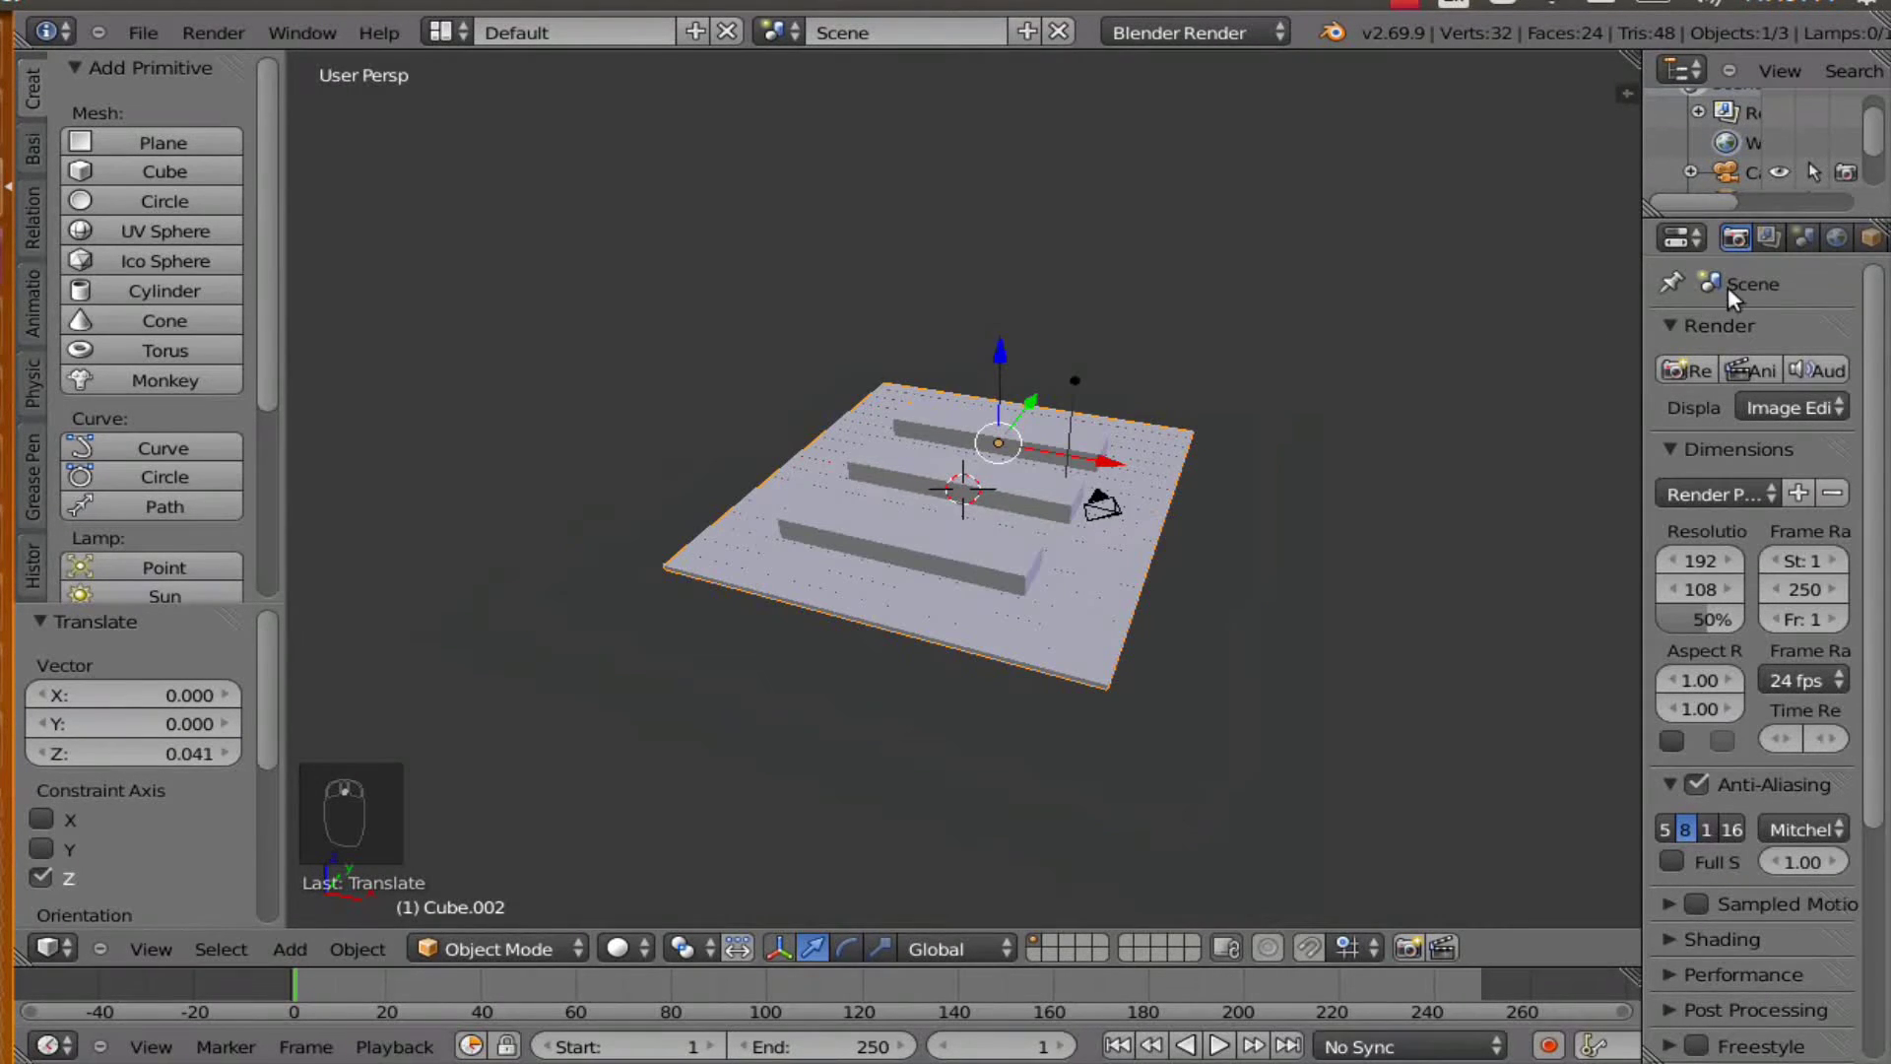
{"action": "left_click_drag", "start_coordinate": [1639, 338], "coordinate": [1323, 338]}
- Add an Array modifier to Cube.002 with constant offset X −3.35 and Y 15.04
{"action": "left_click", "coordinate": [1620, 238]}
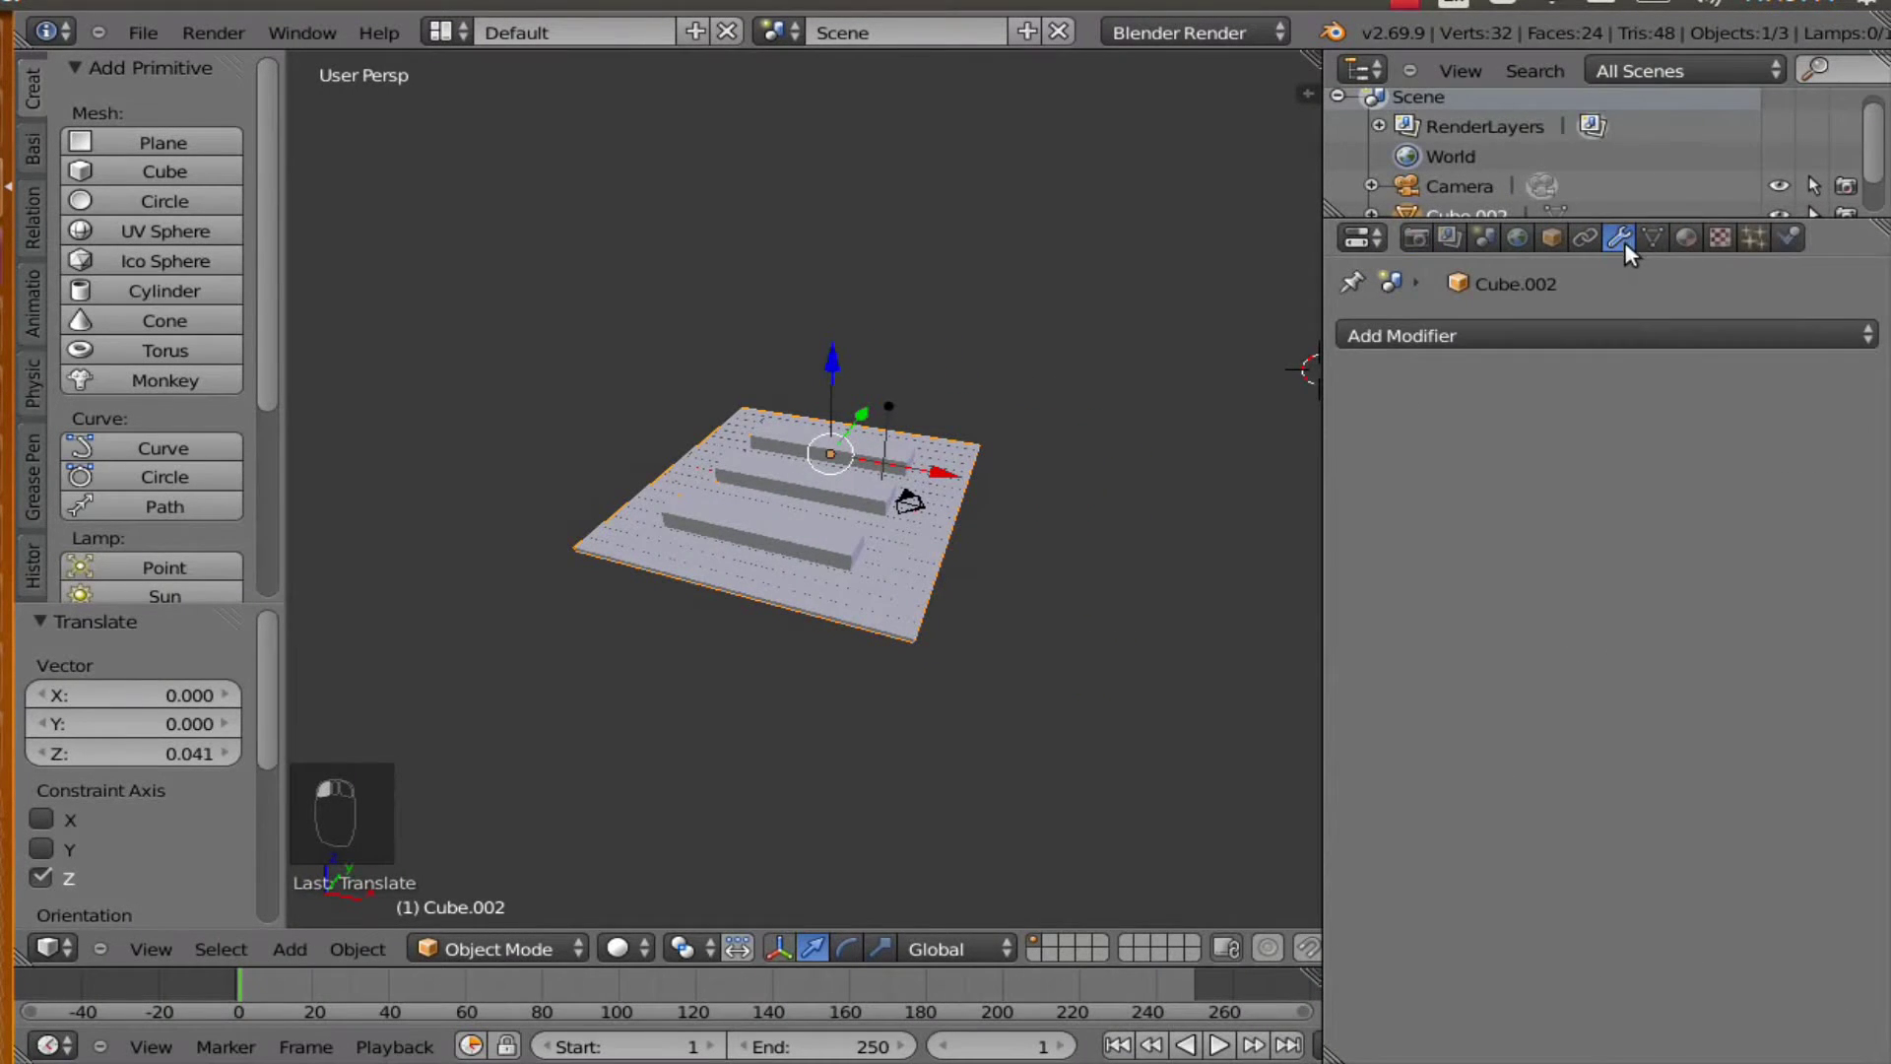
{"action": "left_click", "coordinate": [1627, 334]}
{"action": "left_click", "coordinate": [1131, 399]}
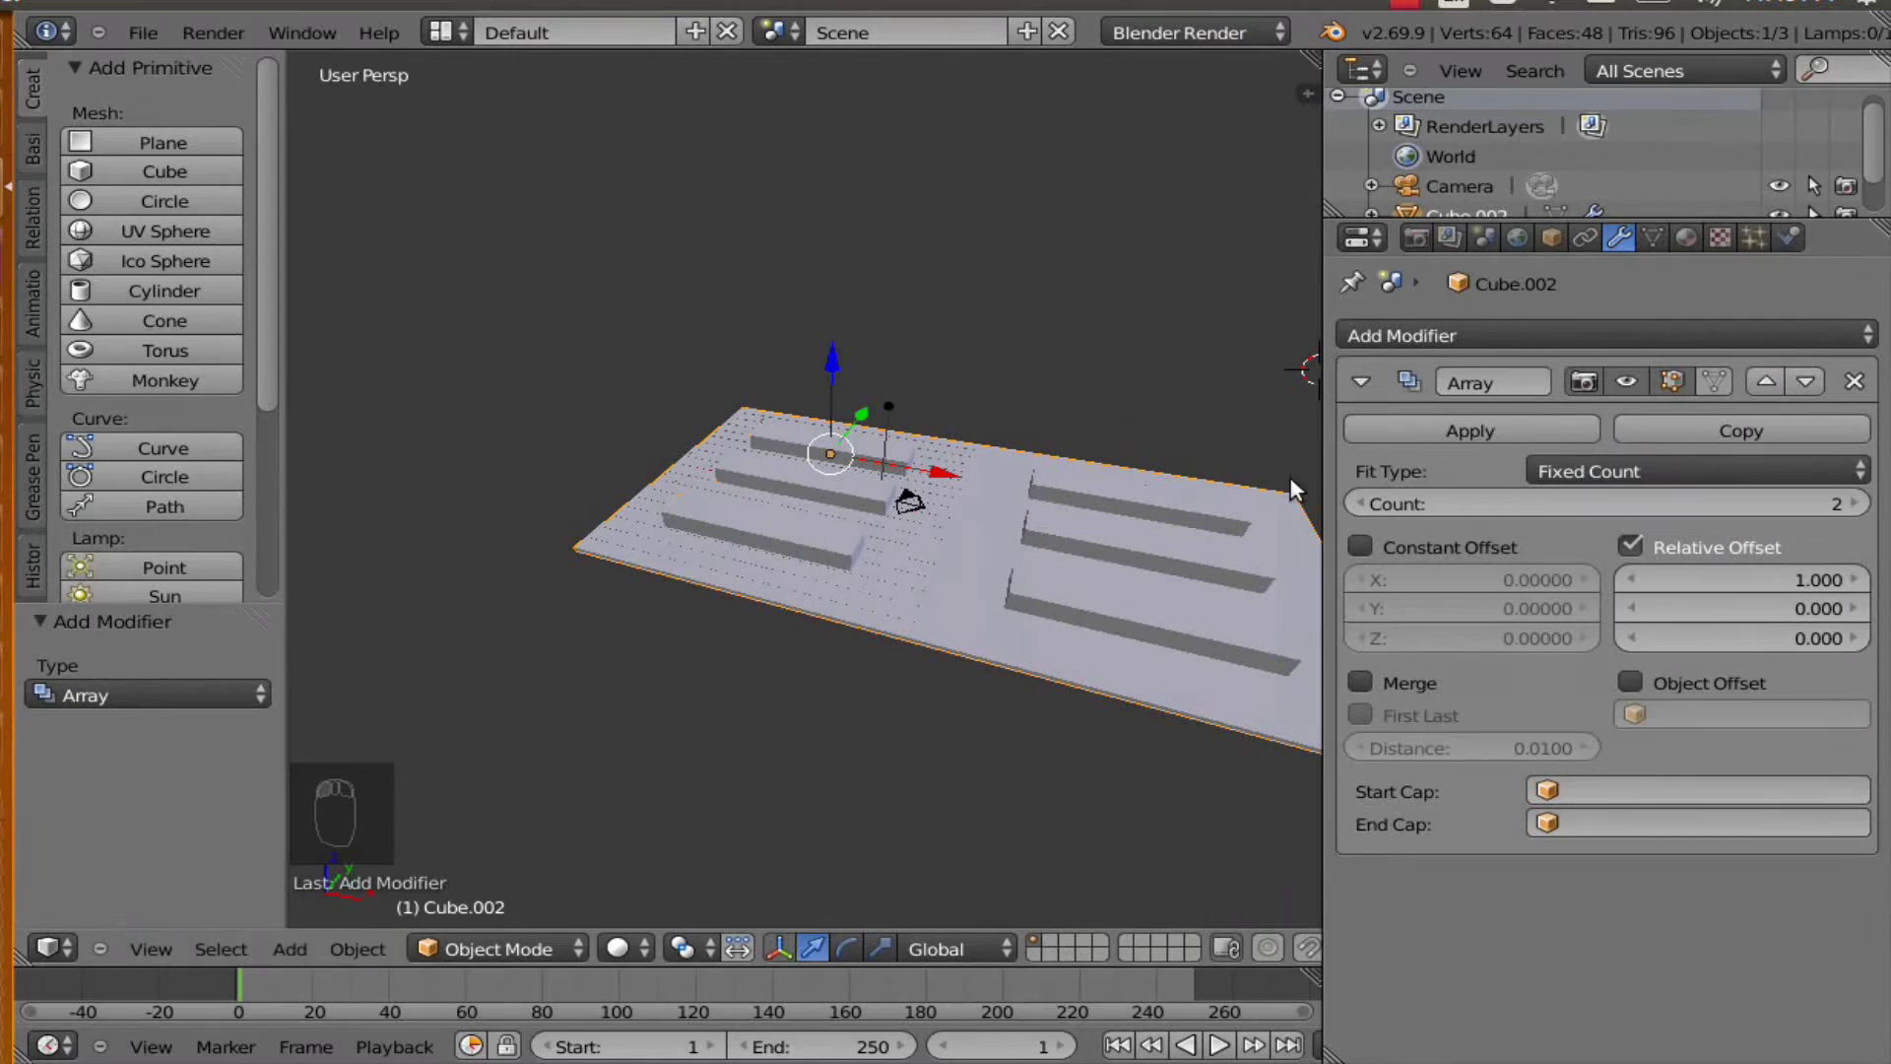
{"action": "left_click", "coordinate": [1359, 547]}
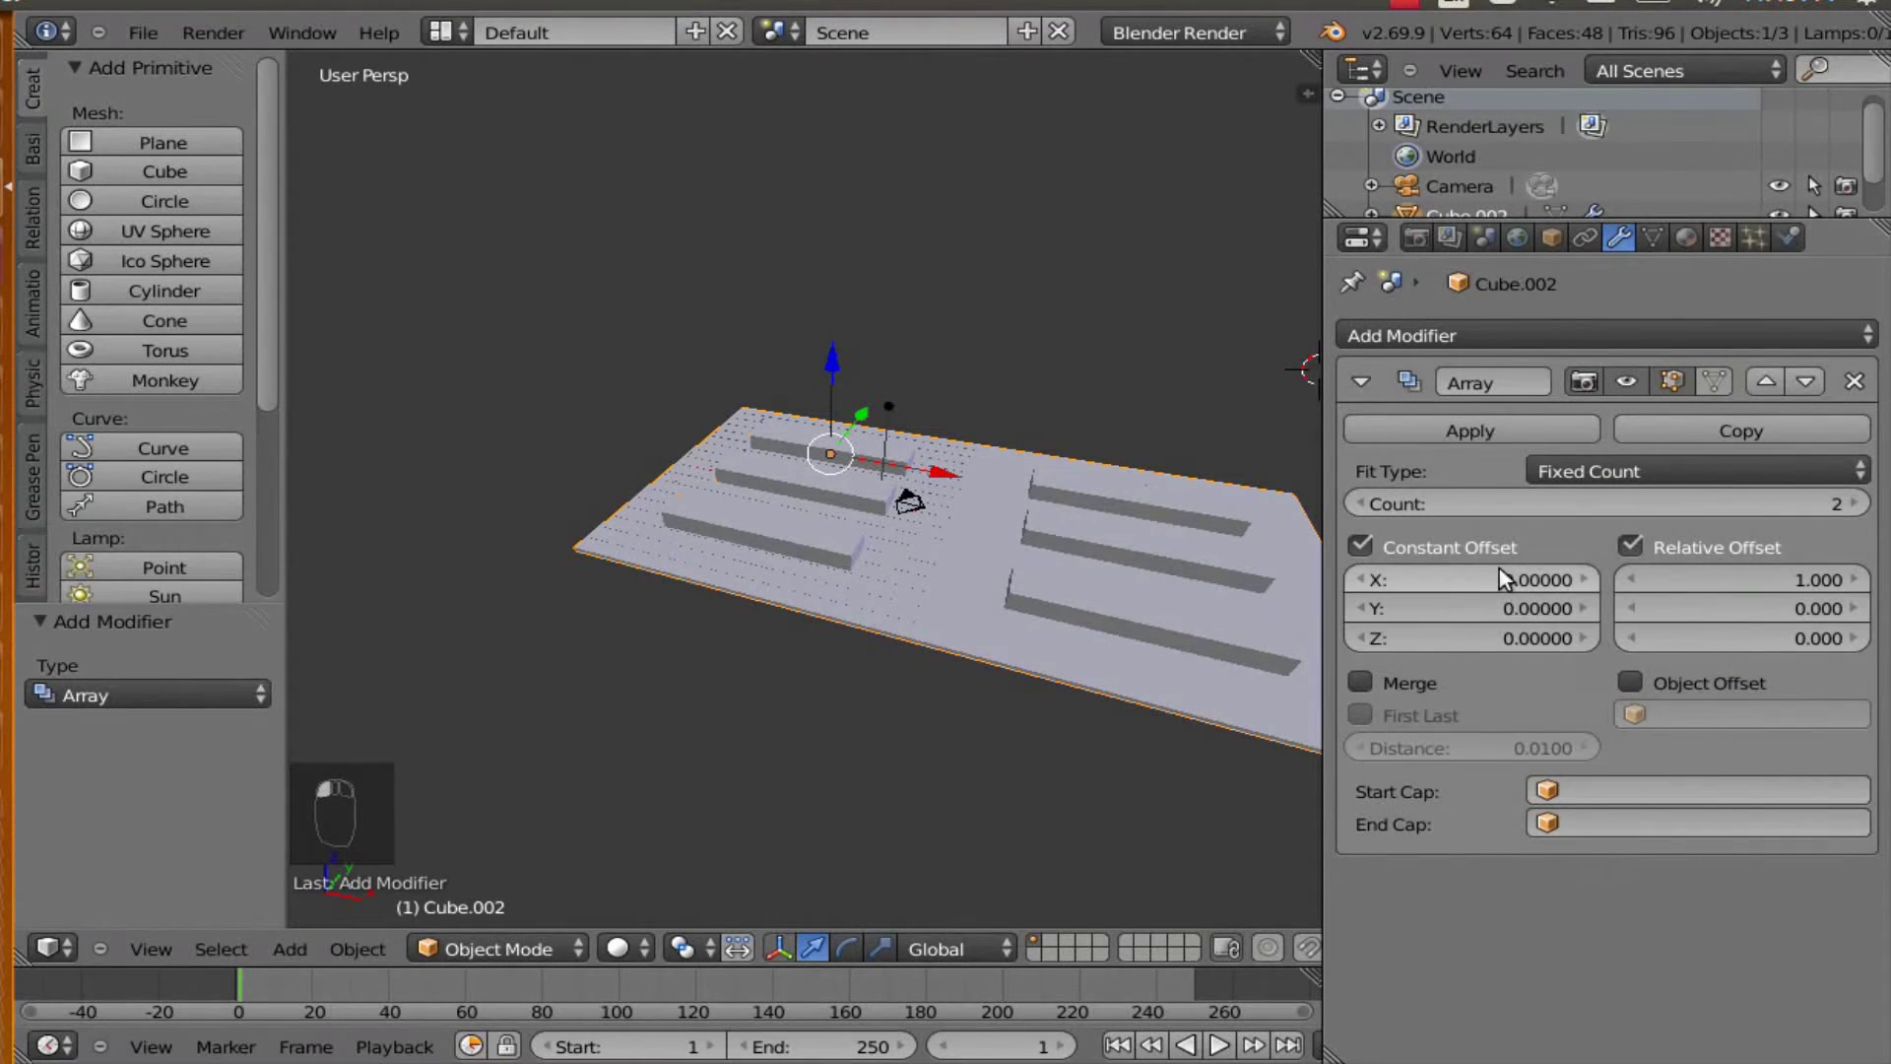
{"action": "left_click_drag", "start_coordinate": [1522, 577], "coordinate": [1288, 577]}
{"action": "mouse_move", "coordinate": [1413, 618]}
{"action": "left_mouse_down"}
{"action": "mouse_move", "coordinate": [1888, 617]}
{"action": "mouse_move", "coordinate": [1424, 607]}
{"action": "left_mouse_up"}
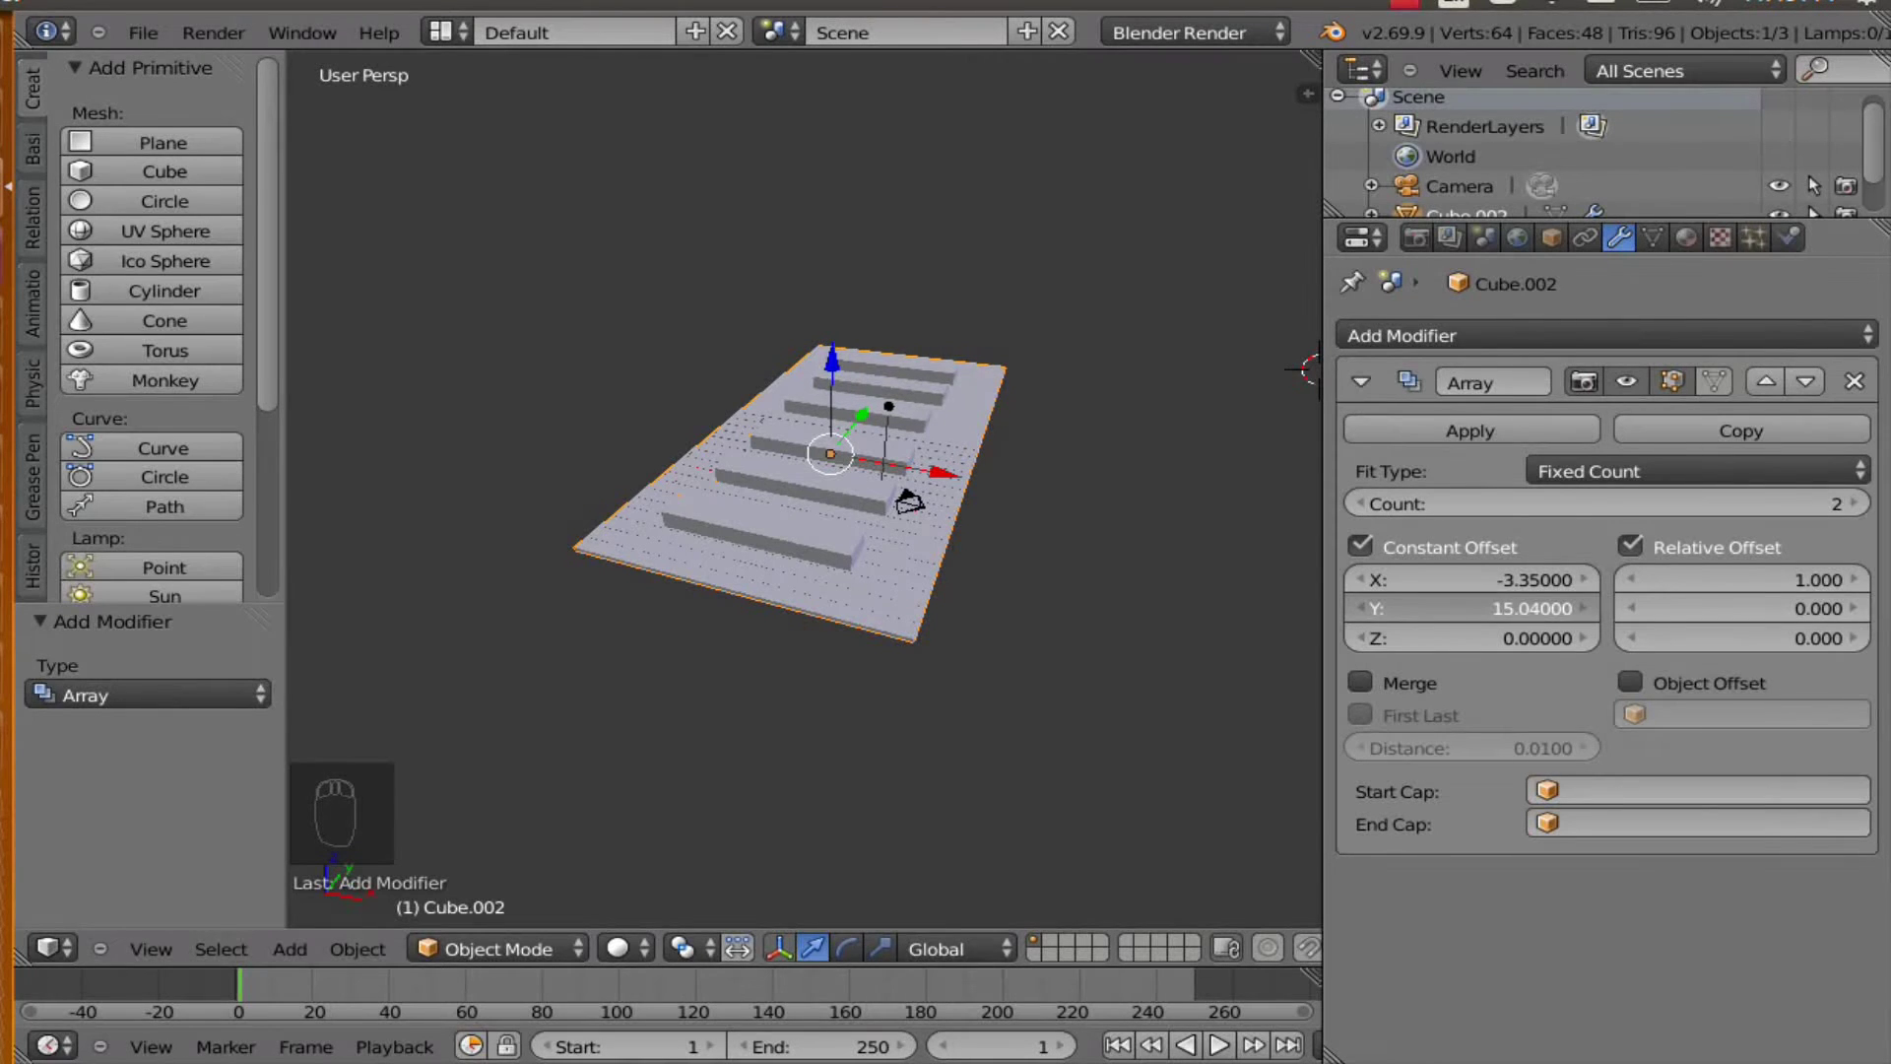
- Raise the Array count to 40 copies, forming a long ridged track
{"action": "middle_click_drag", "start_coordinate": [1170, 586], "coordinate": [1020, 553]}
{"action": "scroll", "coordinate": [1017, 556], "scroll_direction": "down", "scroll_amount": 3}
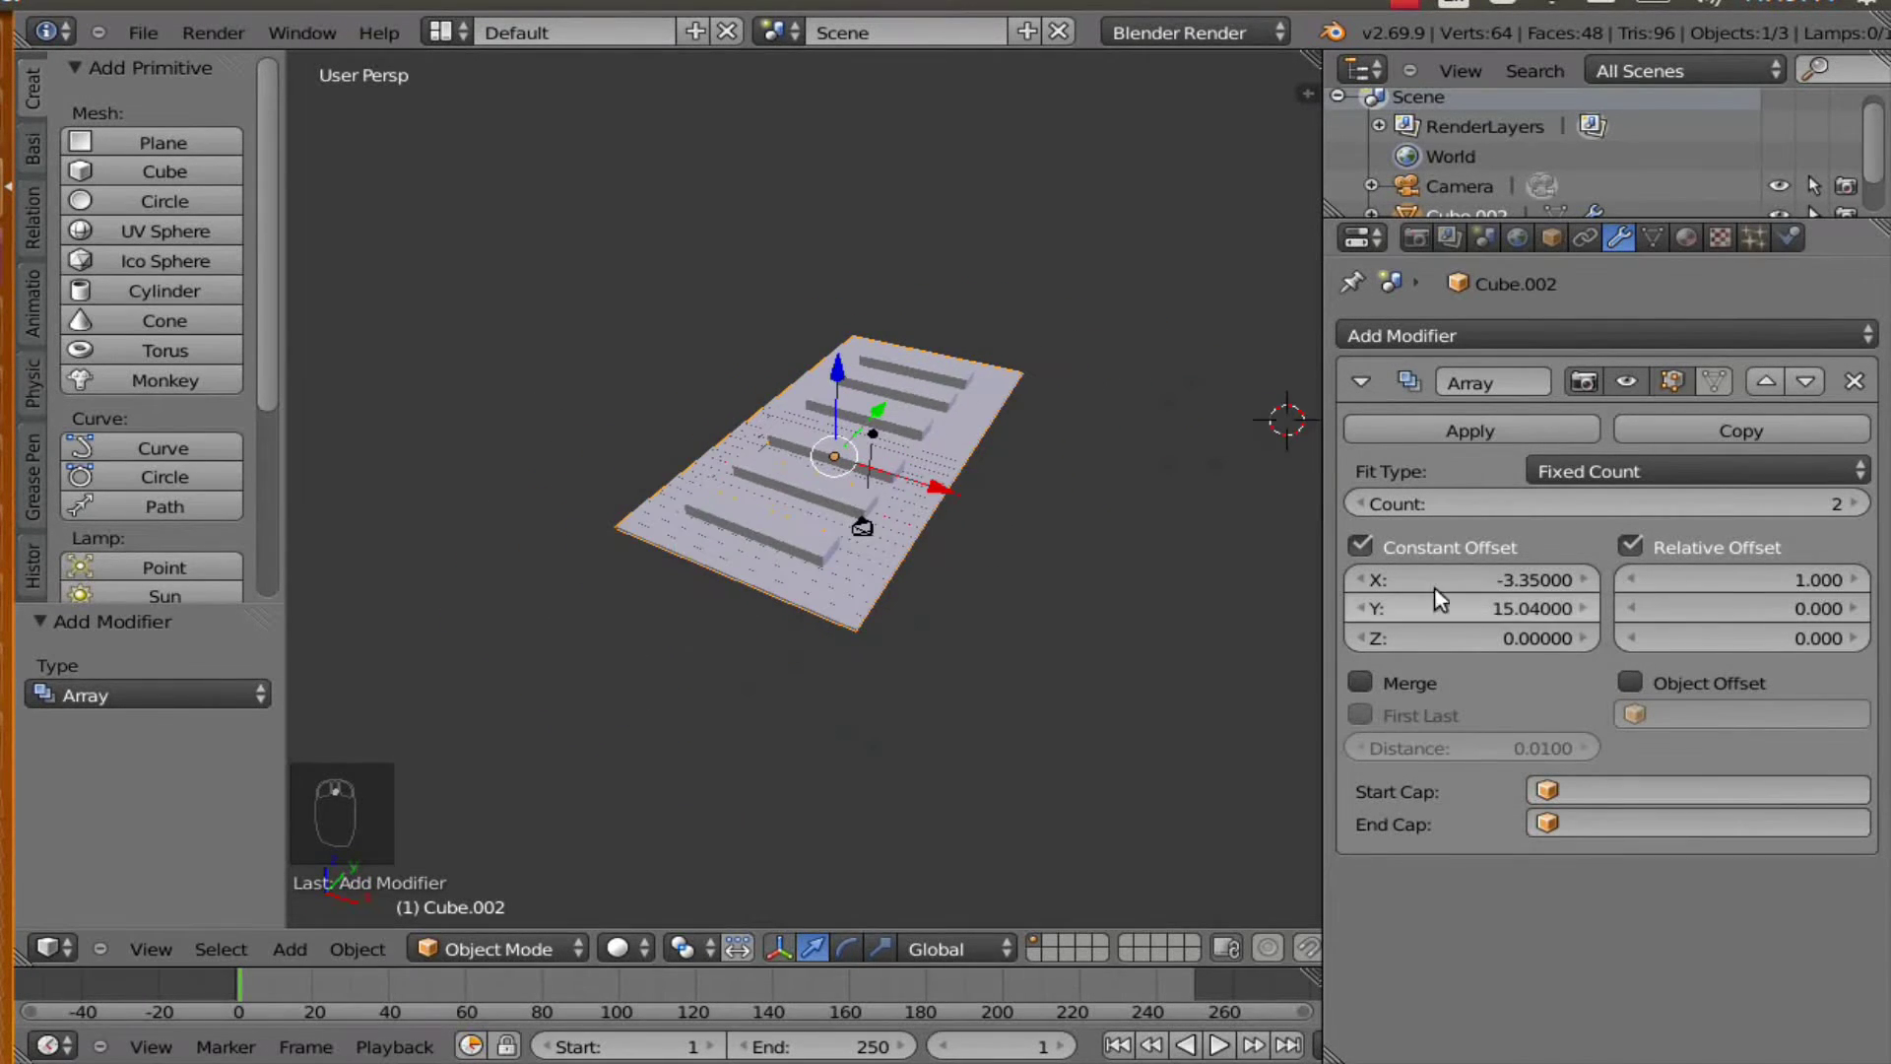
{"action": "left_click", "coordinate": [1854, 502]}
{"action": "left_click", "coordinate": [1854, 503]}
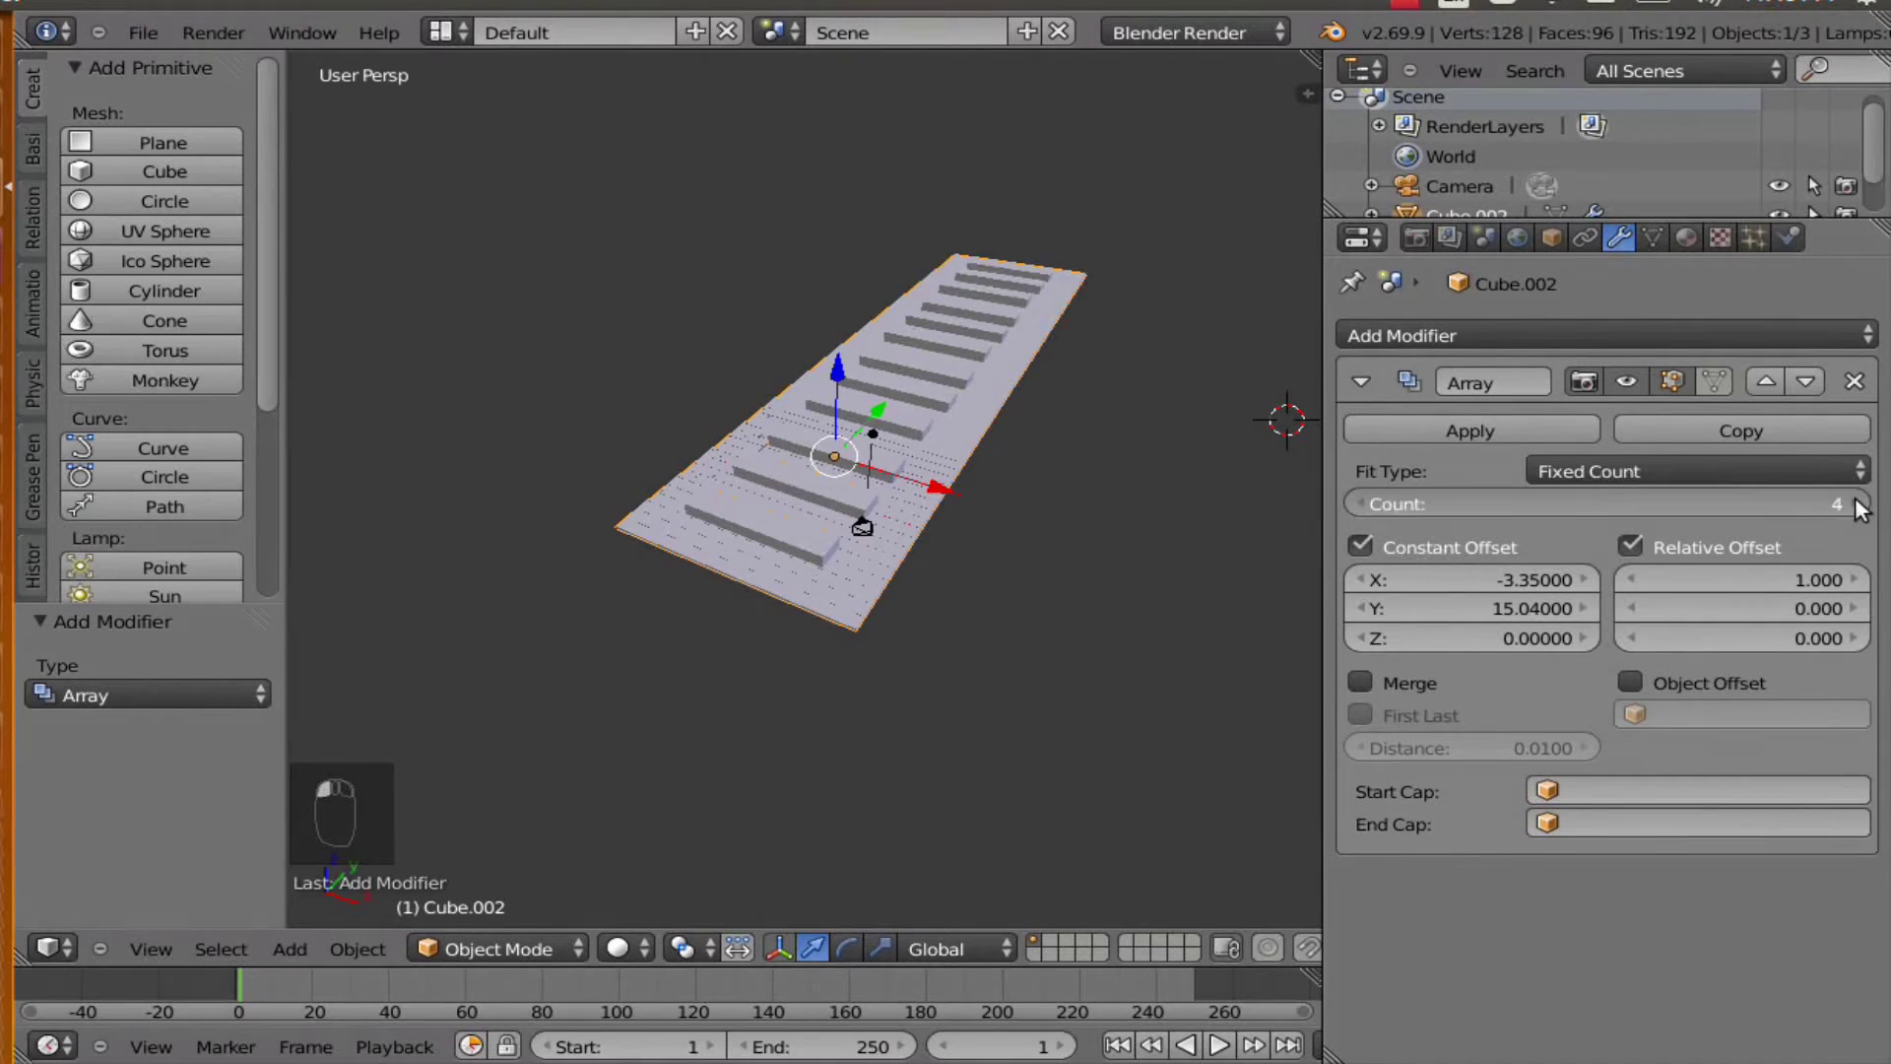
{"action": "left_click", "coordinate": [1855, 502]}
{"action": "left_click", "coordinate": [1855, 503]}
{"action": "left_click", "coordinate": [1855, 503]}
{"action": "left_click", "coordinate": [1855, 502]}
{"action": "middle_click_drag", "start_coordinate": [1085, 648], "coordinate": [1244, 588]}
{"action": "left_click", "coordinate": [1844, 504]}
{"action": "left_click", "coordinate": [1844, 504]}
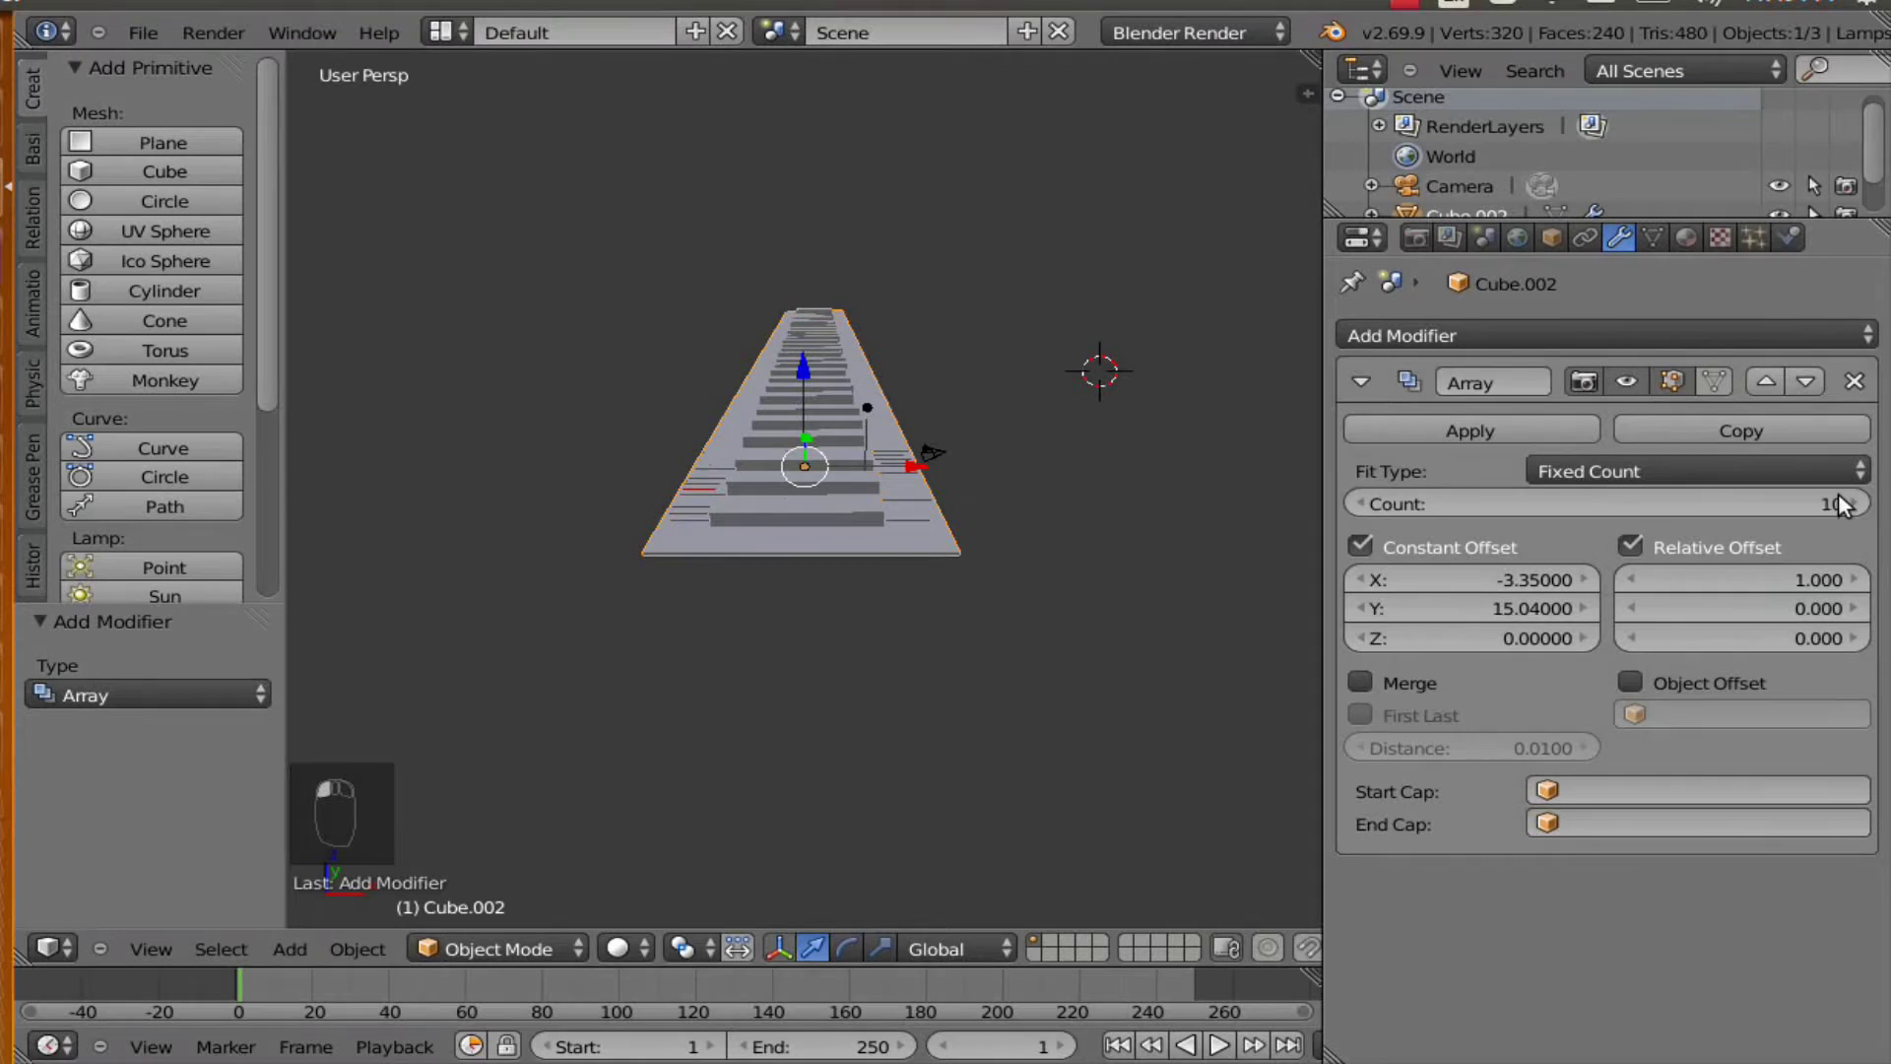
{"action": "left_click", "coordinate": [1844, 504]}
{"action": "left_click", "coordinate": [1844, 503]}
{"action": "left_click", "coordinate": [1844, 503]}
{"action": "left_click", "coordinate": [1844, 503]}
{"action": "left_click", "coordinate": [1844, 503]}
{"action": "left_click", "coordinate": [1844, 503]}
{"action": "left_click", "coordinate": [1844, 503]}
{"action": "left_click", "coordinate": [1844, 503]}
{"action": "left_click", "coordinate": [1844, 503]}
{"action": "left_click", "coordinate": [1844, 503]}
{"action": "left_click", "coordinate": [1843, 503]}
{"action": "left_click", "coordinate": [1844, 503]}
{"action": "left_click", "coordinate": [1844, 504]}
{"action": "left_click", "coordinate": [1844, 504]}
{"action": "left_click", "coordinate": [1844, 504]}
{"action": "left_click", "coordinate": [1844, 503]}
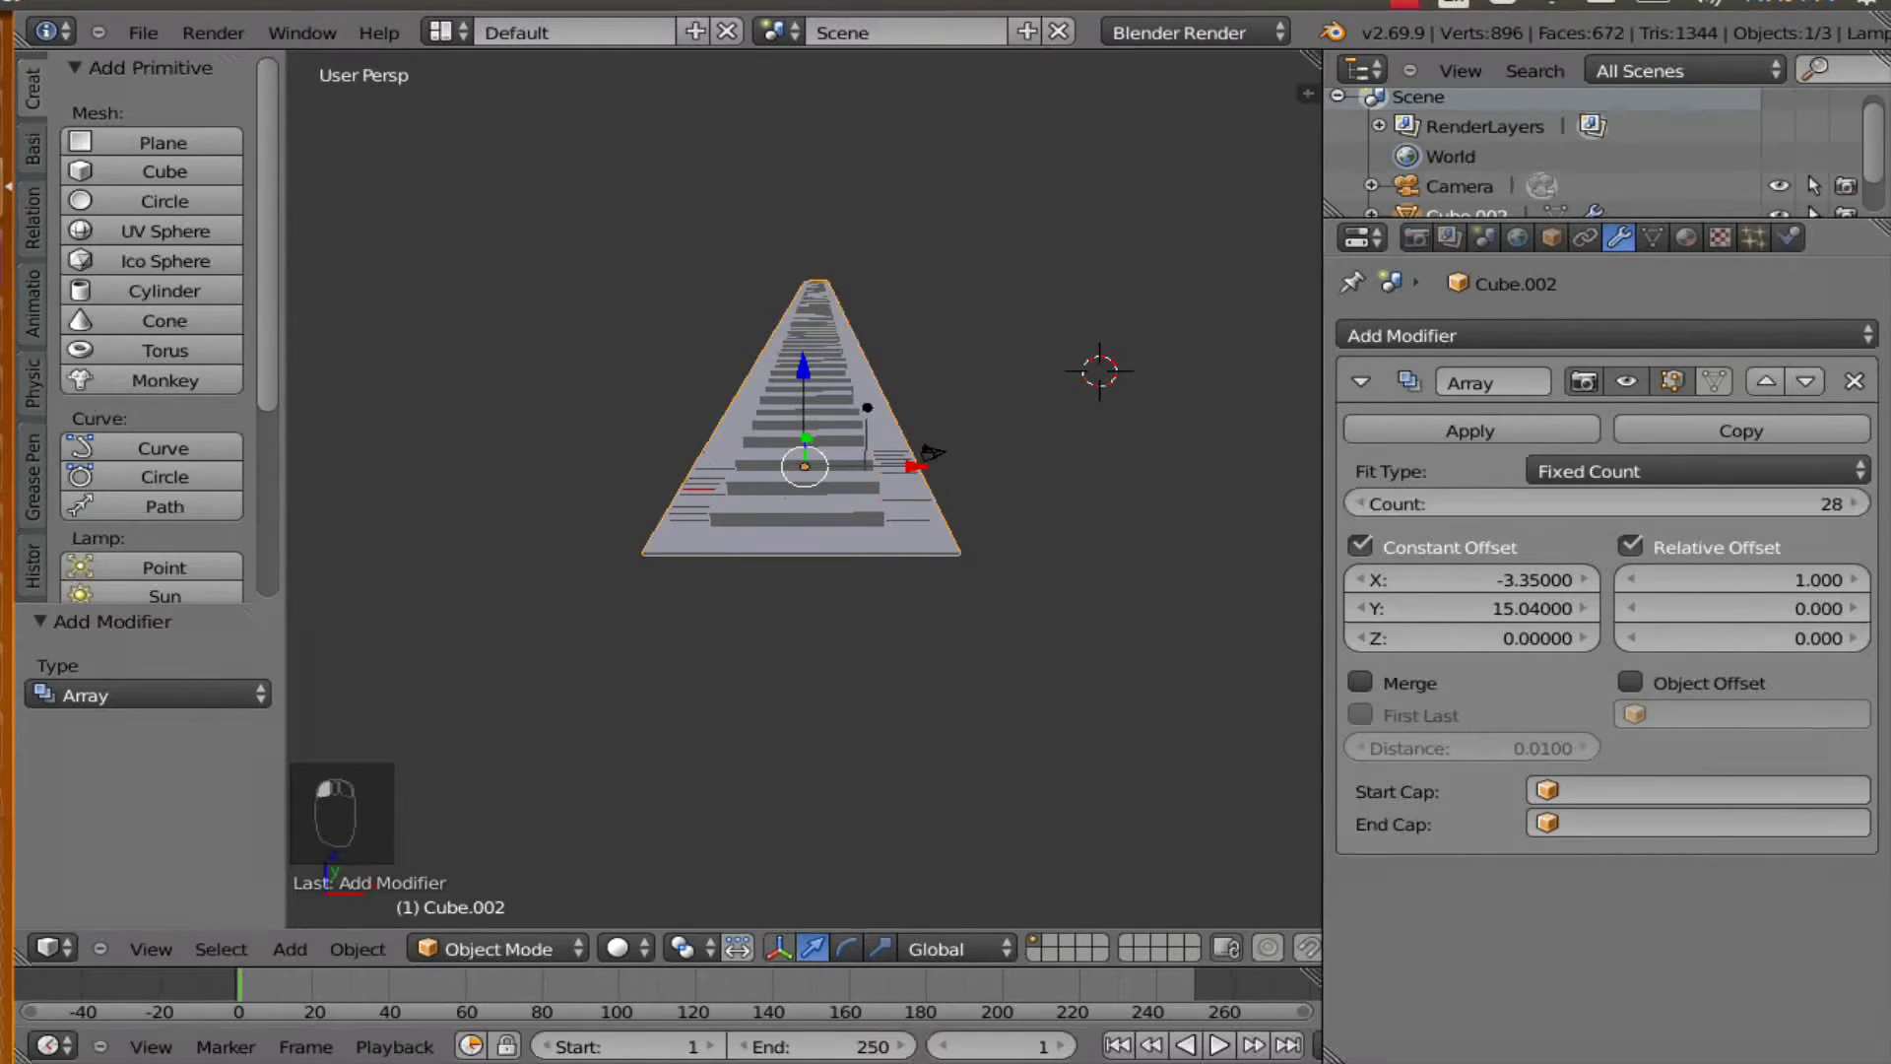
{"action": "left_click", "coordinate": [1844, 504]}
{"action": "left_click", "coordinate": [1844, 504]}
{"action": "left_click", "coordinate": [1844, 503]}
{"action": "left_click", "coordinate": [1844, 504]}
{"action": "left_click", "coordinate": [1844, 504]}
{"action": "left_click", "coordinate": [1844, 503]}
{"action": "left_click", "coordinate": [1844, 503]}
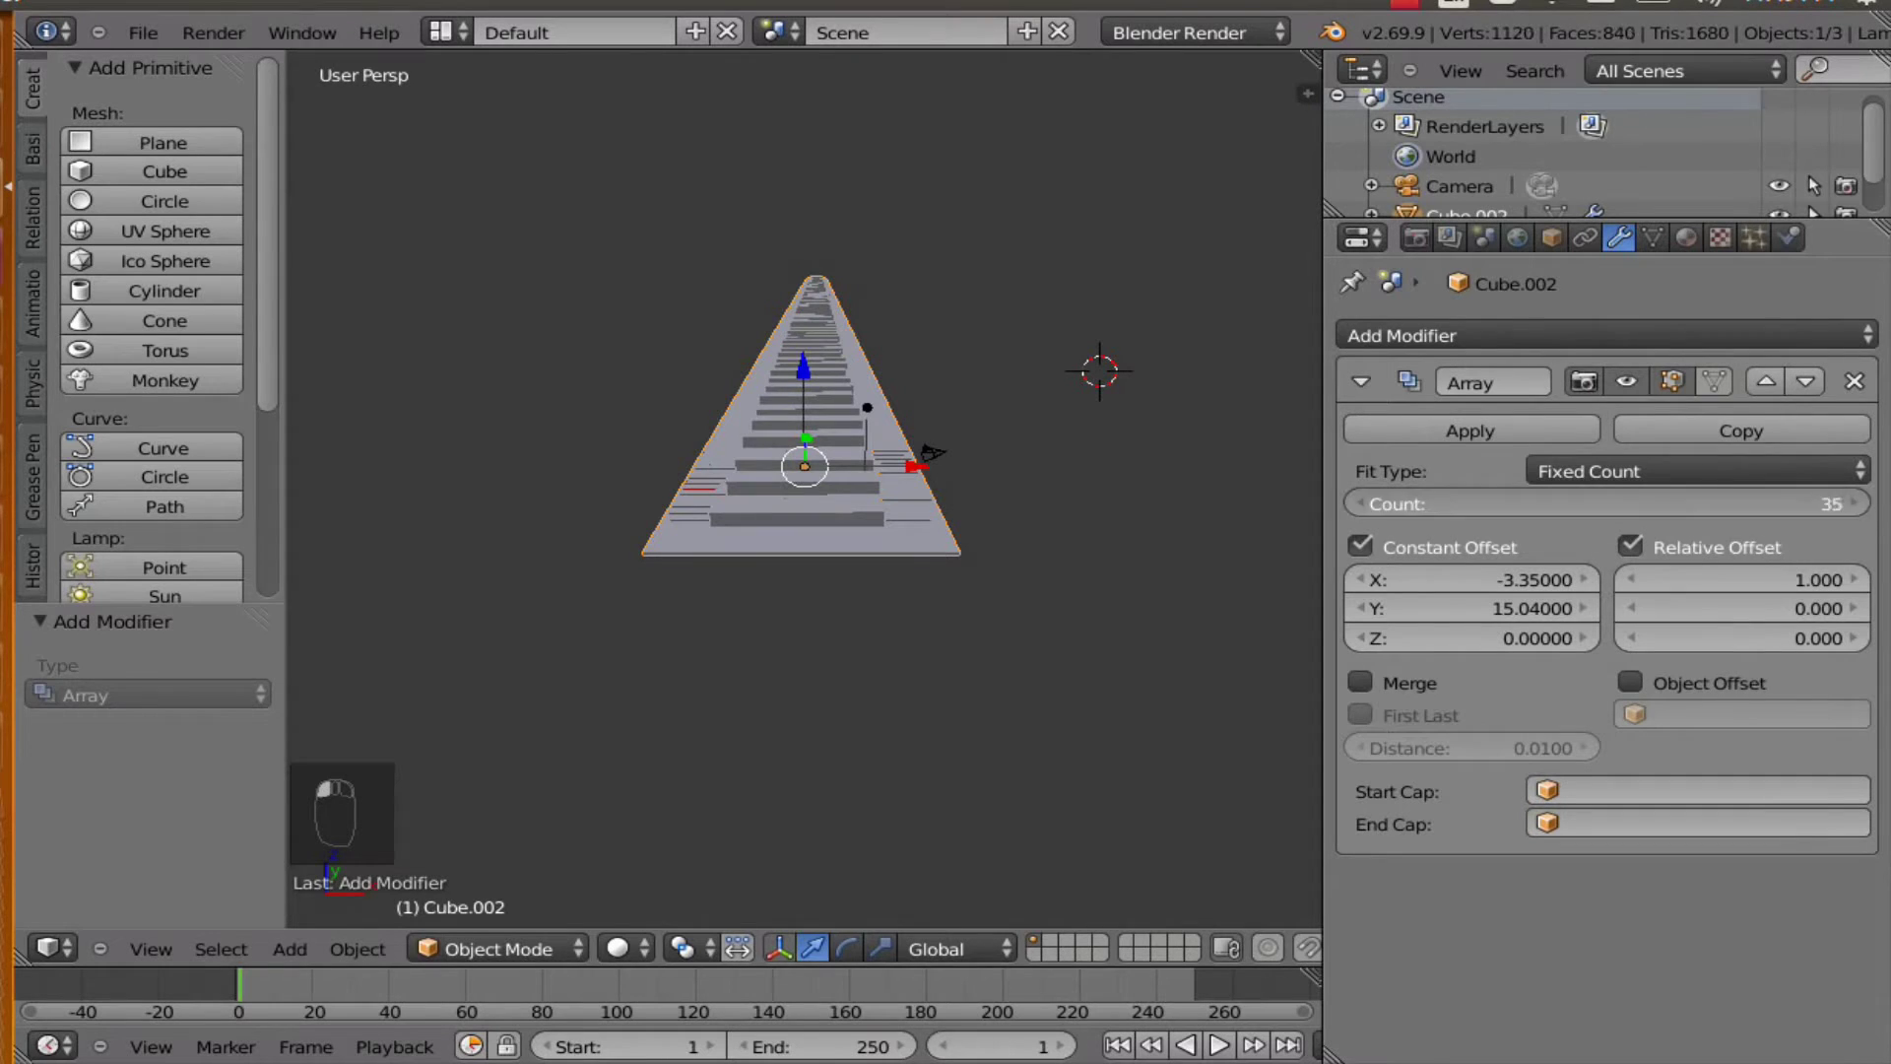
{"action": "left_click", "coordinate": [1843, 503]}
{"action": "left_click", "coordinate": [1844, 503]}
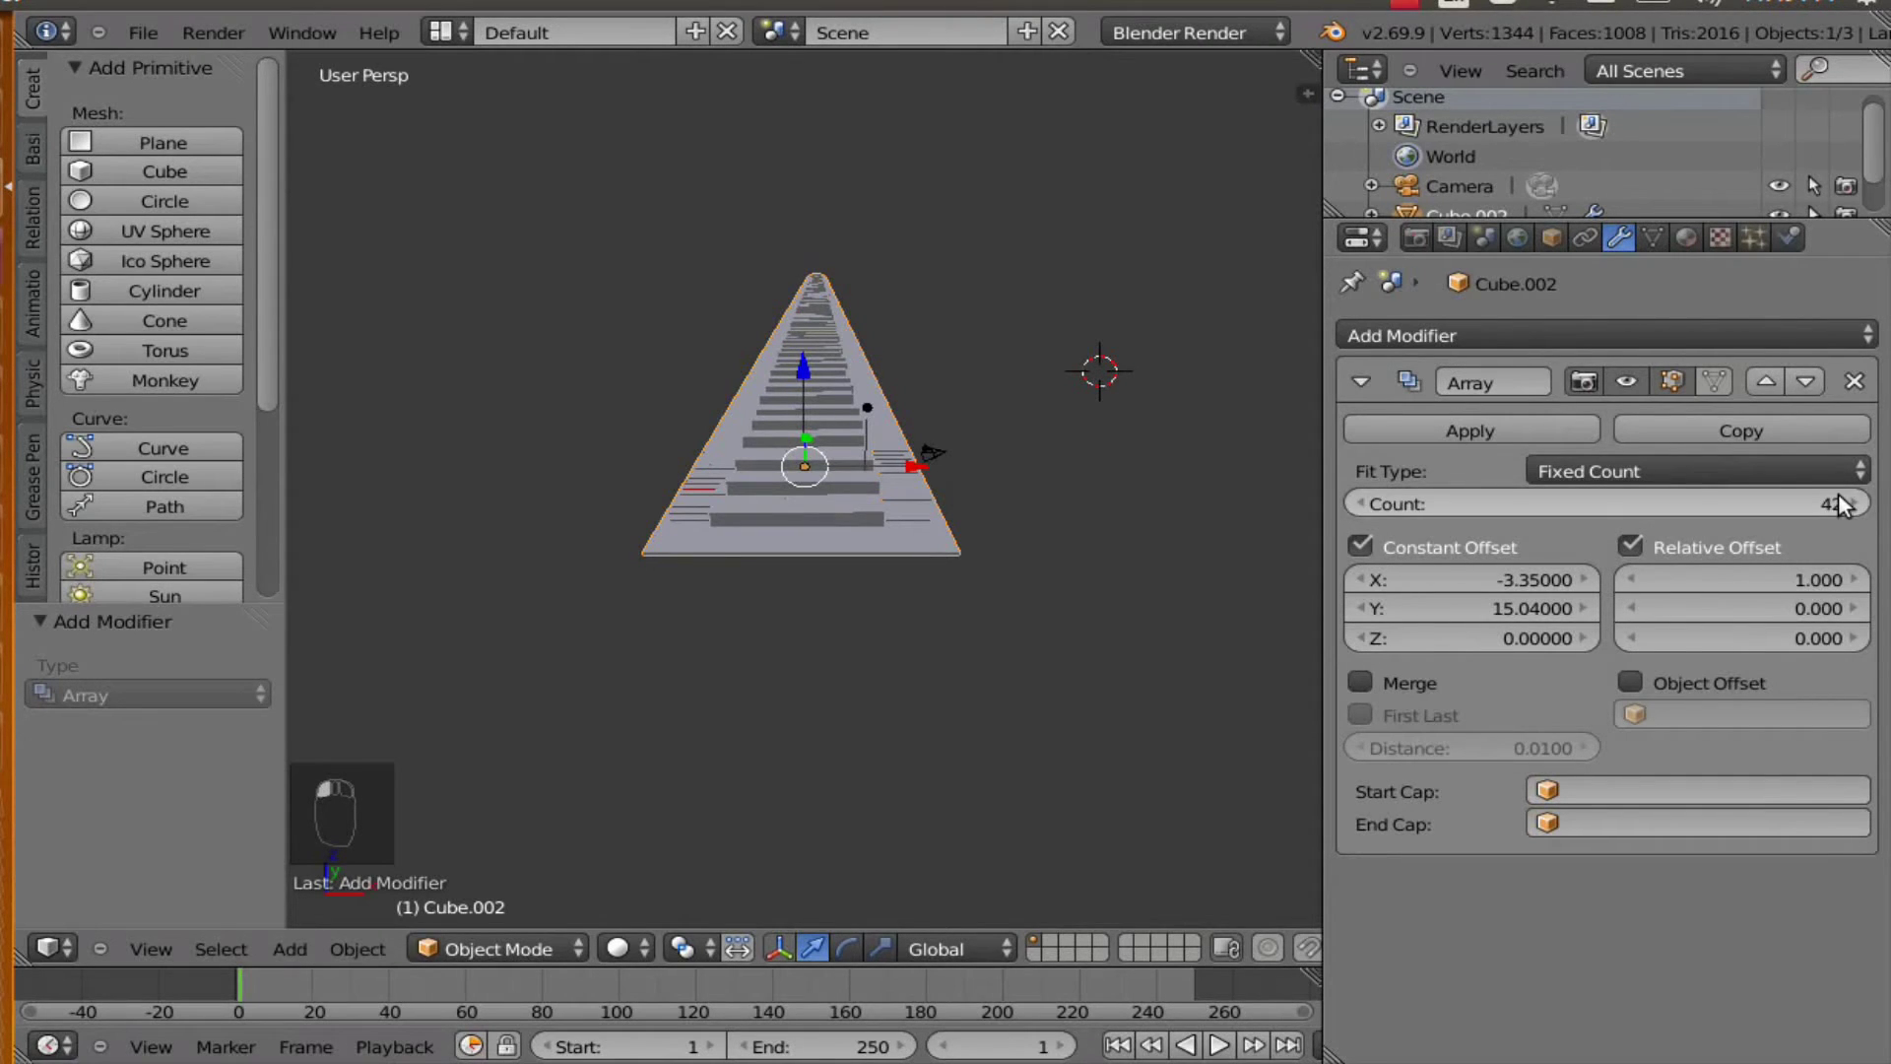
{"action": "left_click", "coordinate": [1357, 503]}
{"action": "left_click", "coordinate": [1357, 502]}
{"action": "scroll", "coordinate": [867, 473], "scroll_direction": "up", "scroll_amount": 4}
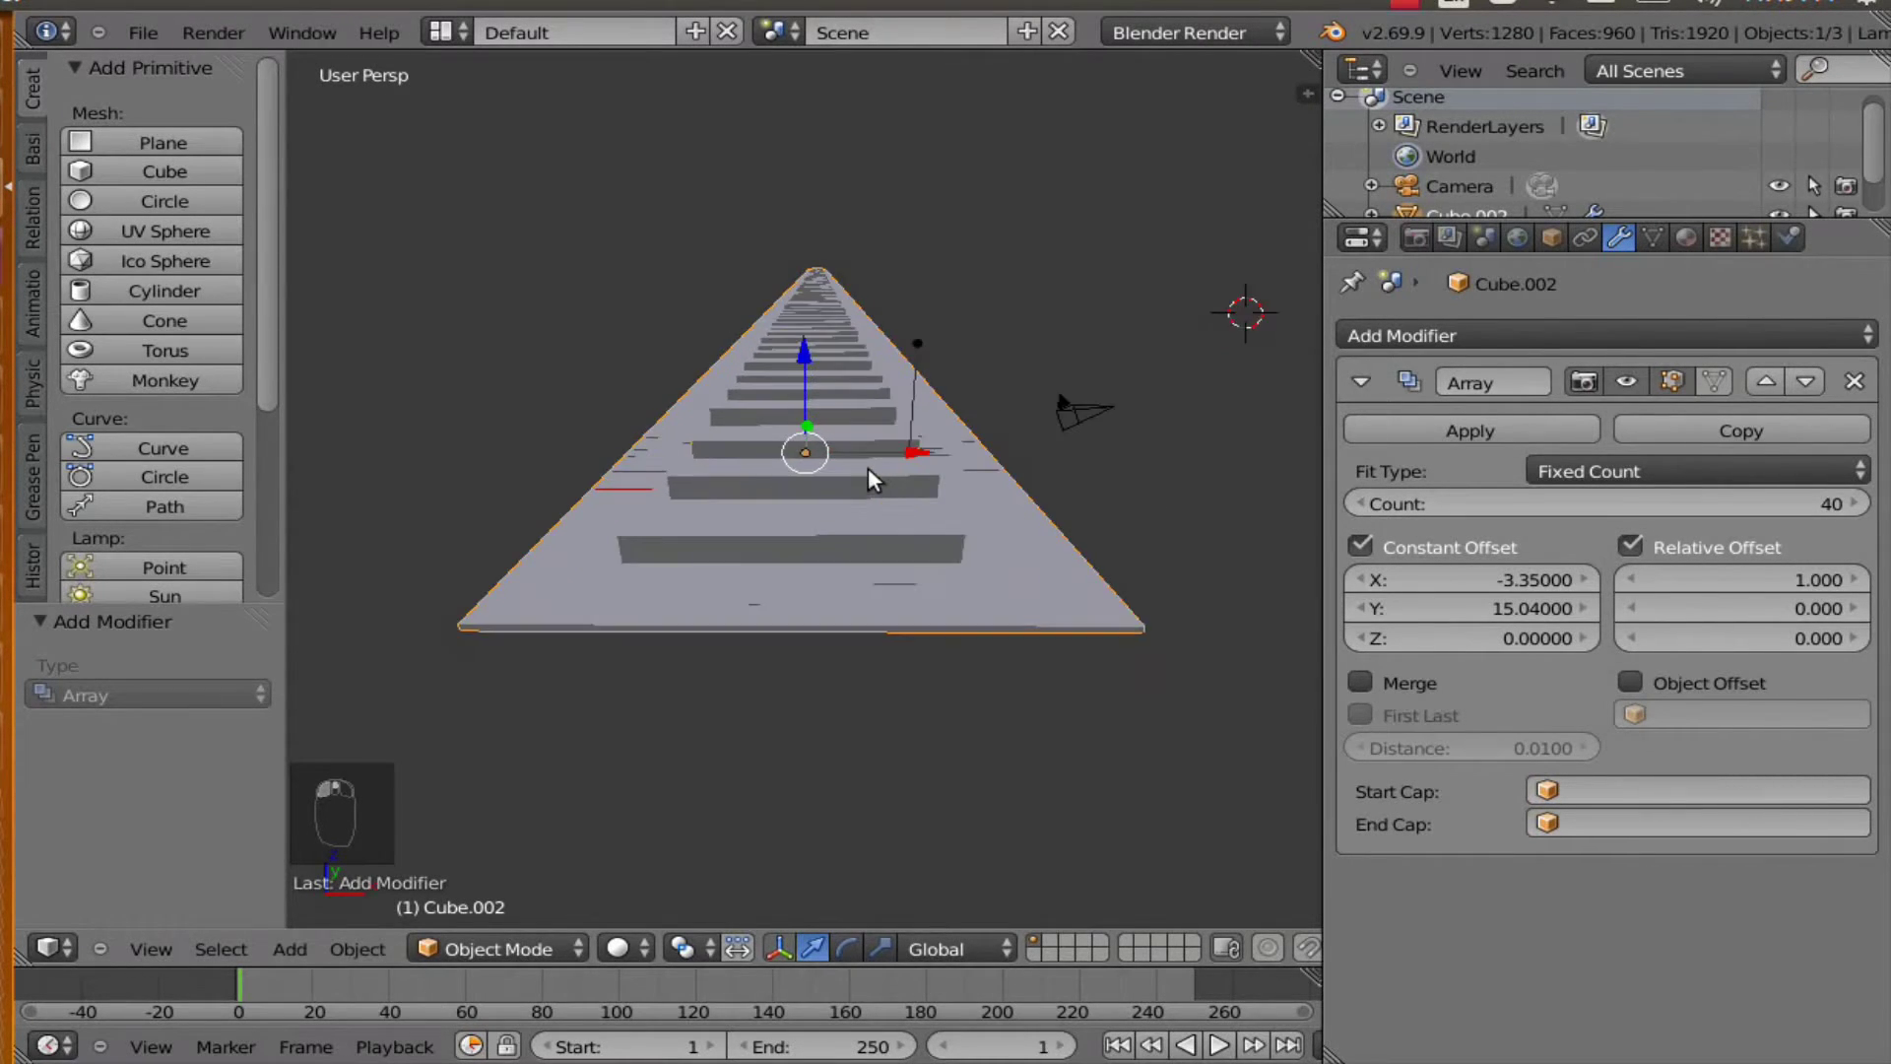
{"action": "scroll", "coordinate": [920, 471], "scroll_direction": "down", "scroll_amount": 3}
- Select the camera, enable Lock Camera to View, and look through the camera
{"action": "scroll", "coordinate": [985, 463], "scroll_direction": "up", "scroll_amount": 3}
{"action": "right_click", "coordinate": [1082, 412]}
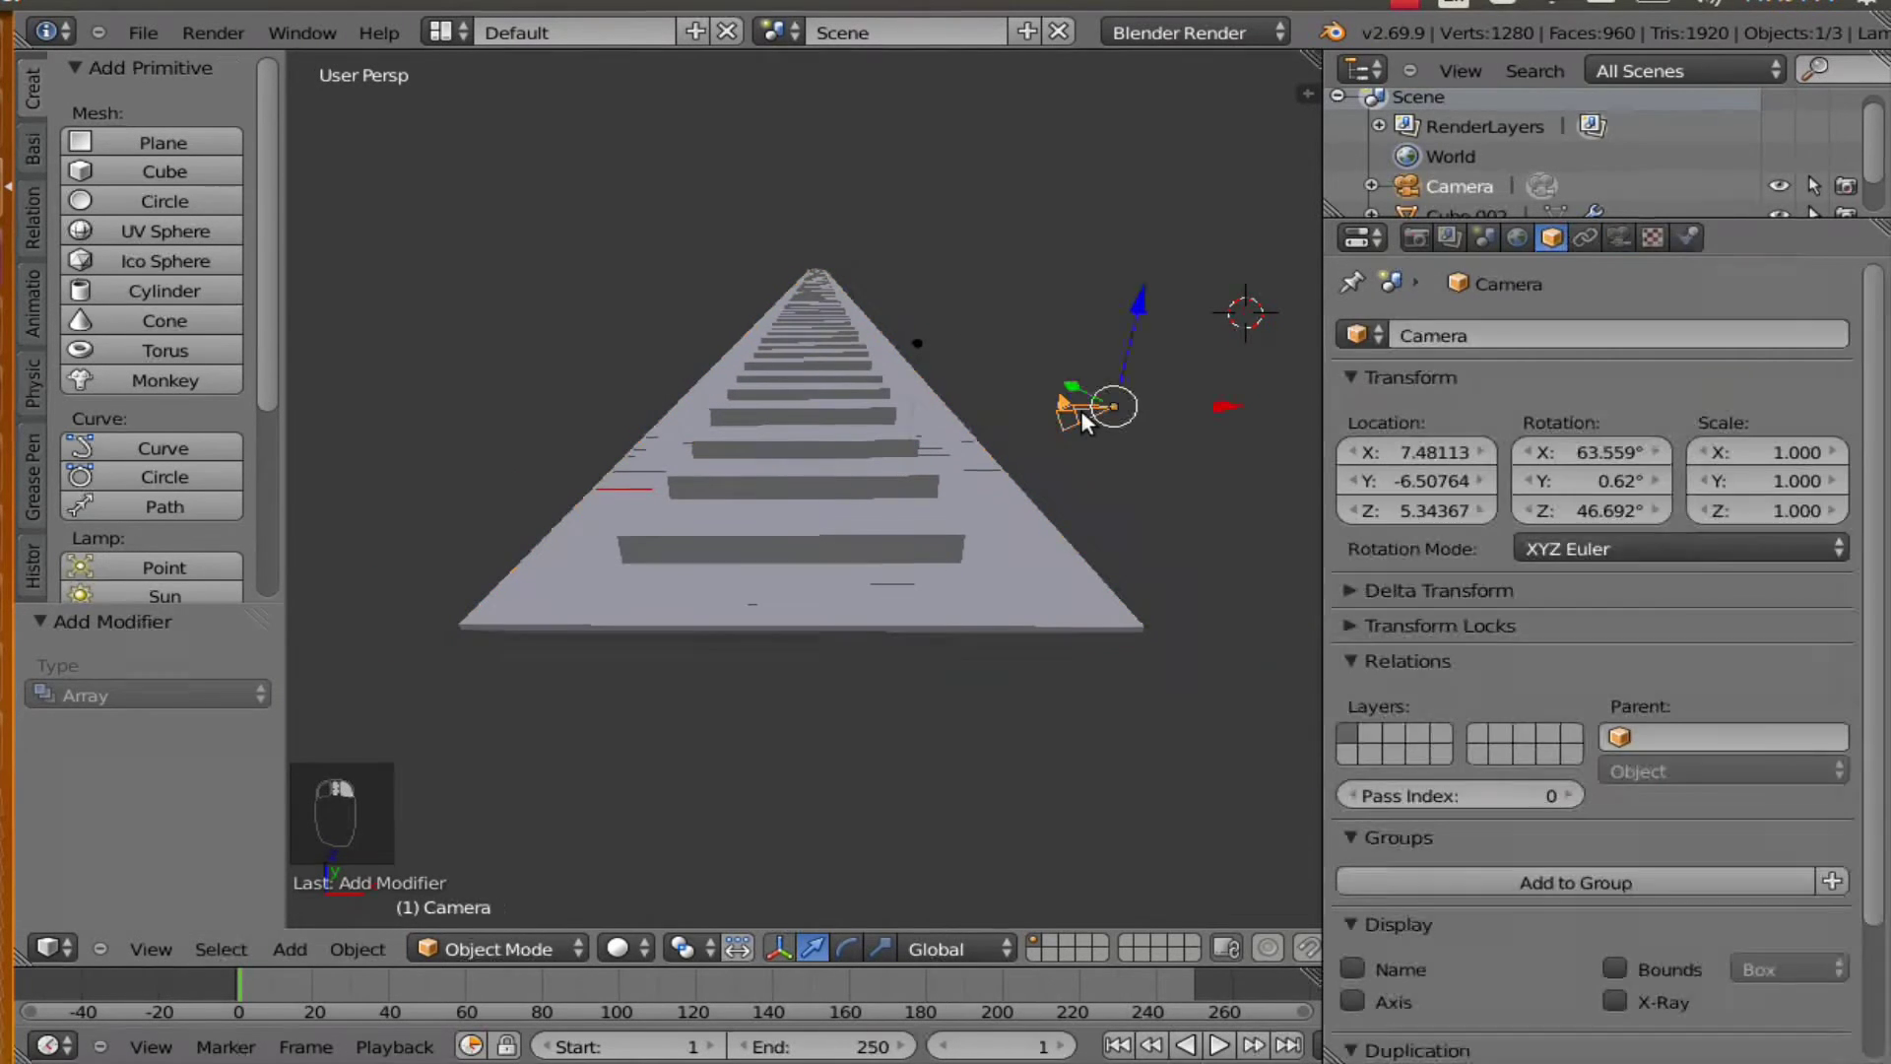
{"action": "key", "text": "n"}
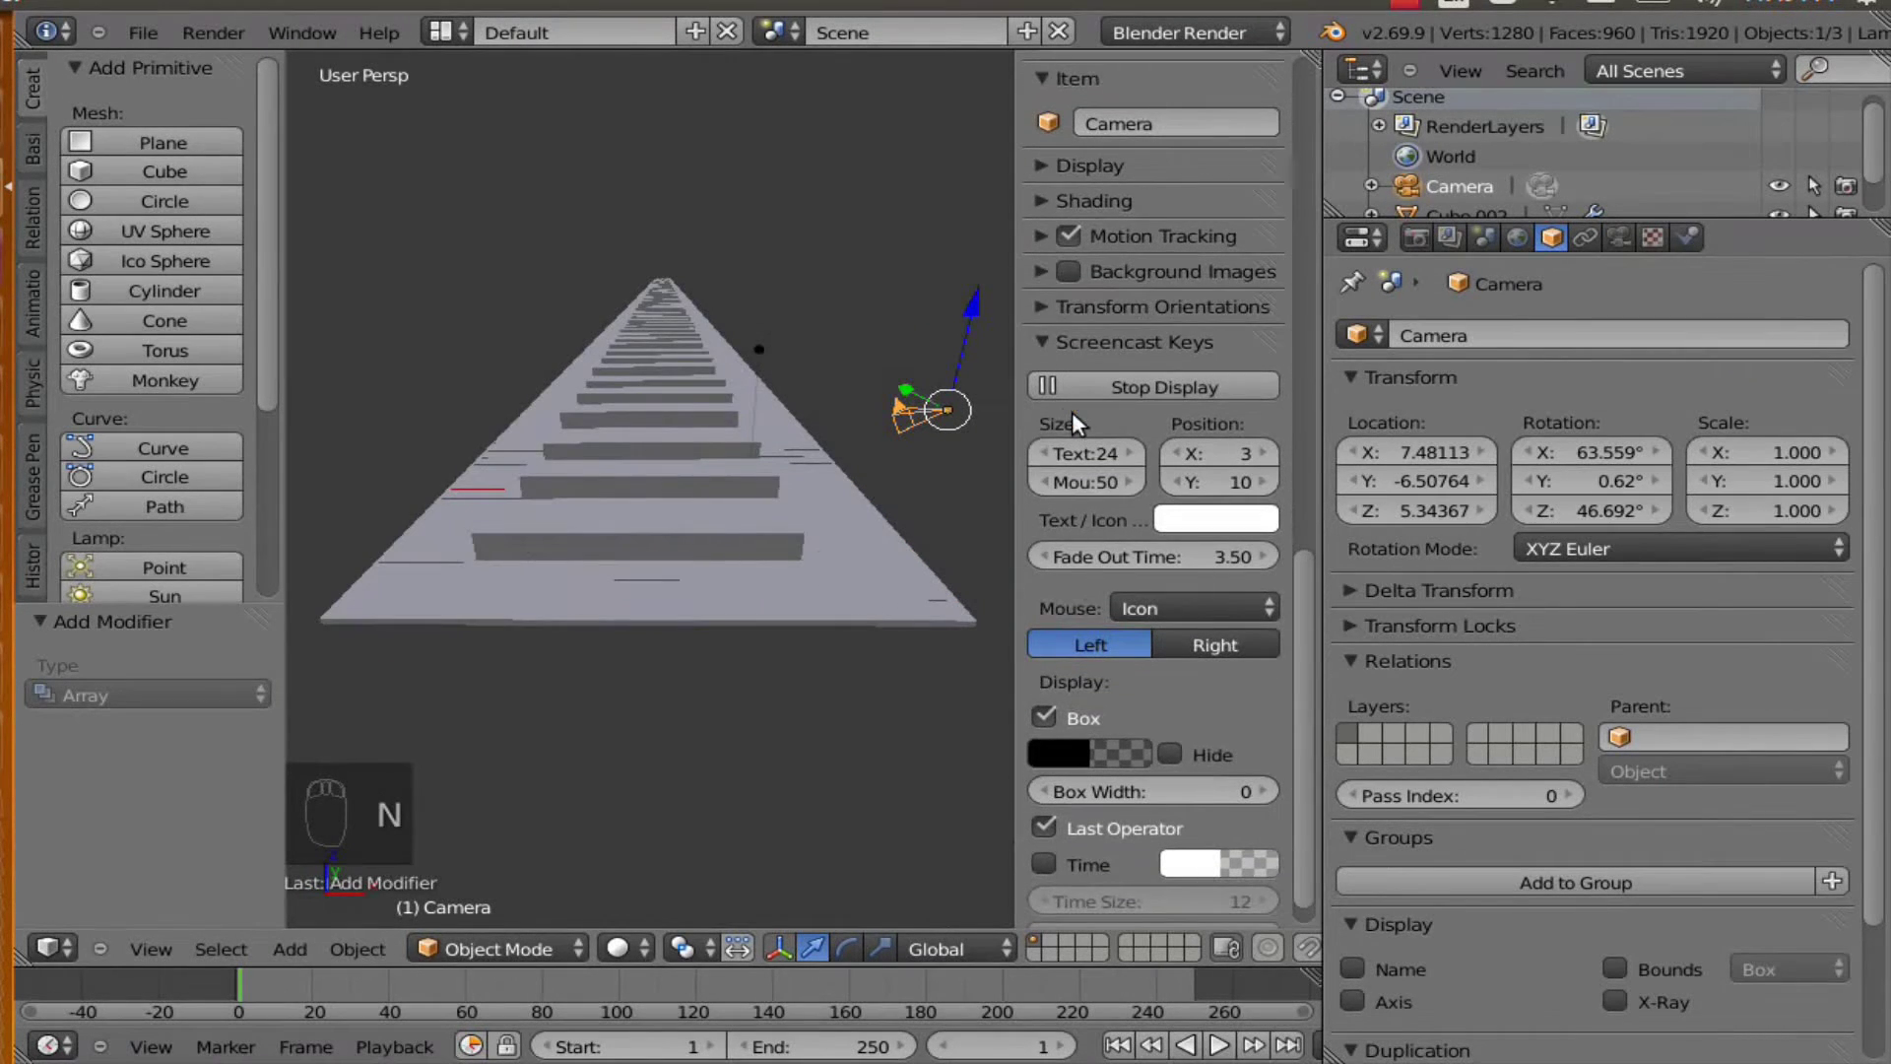
{"action": "scroll", "coordinate": [1198, 539], "scroll_direction": "down", "scroll_amount": 1}
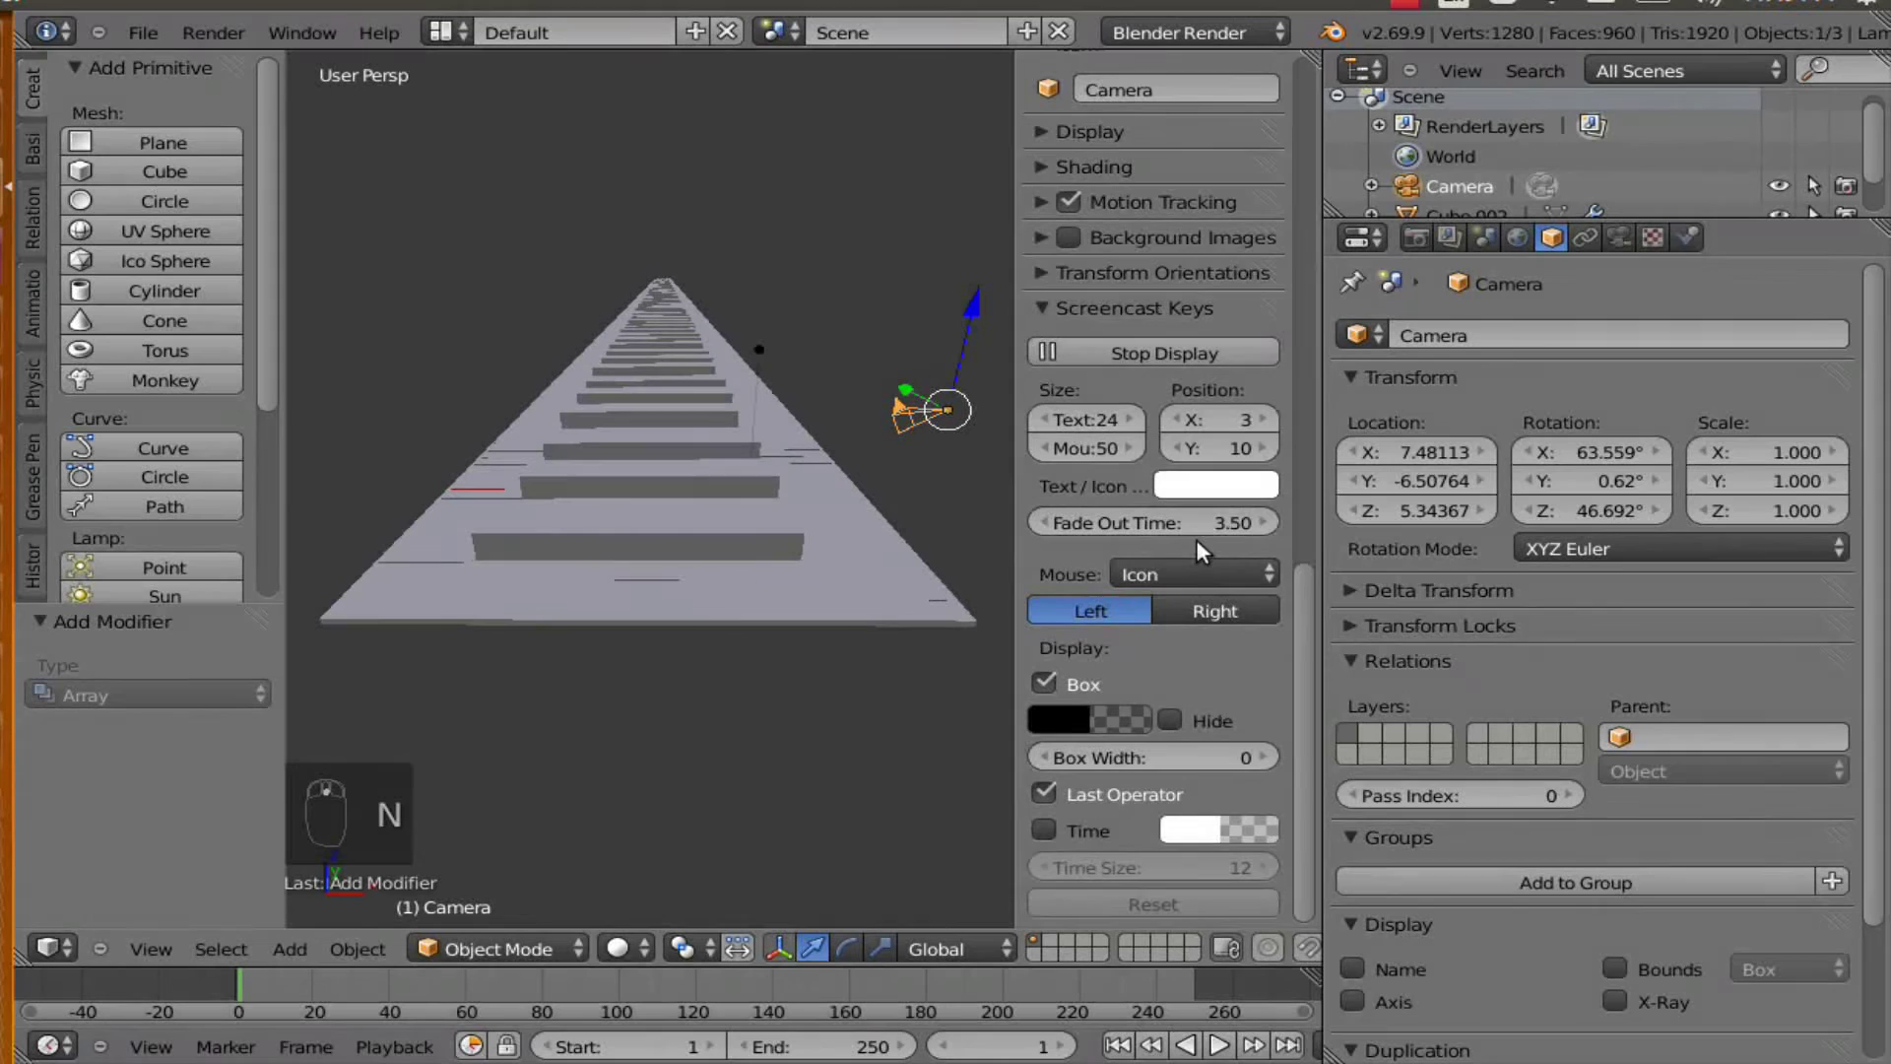
{"action": "scroll", "coordinate": [1196, 544], "scroll_direction": "up", "scroll_amount": 10}
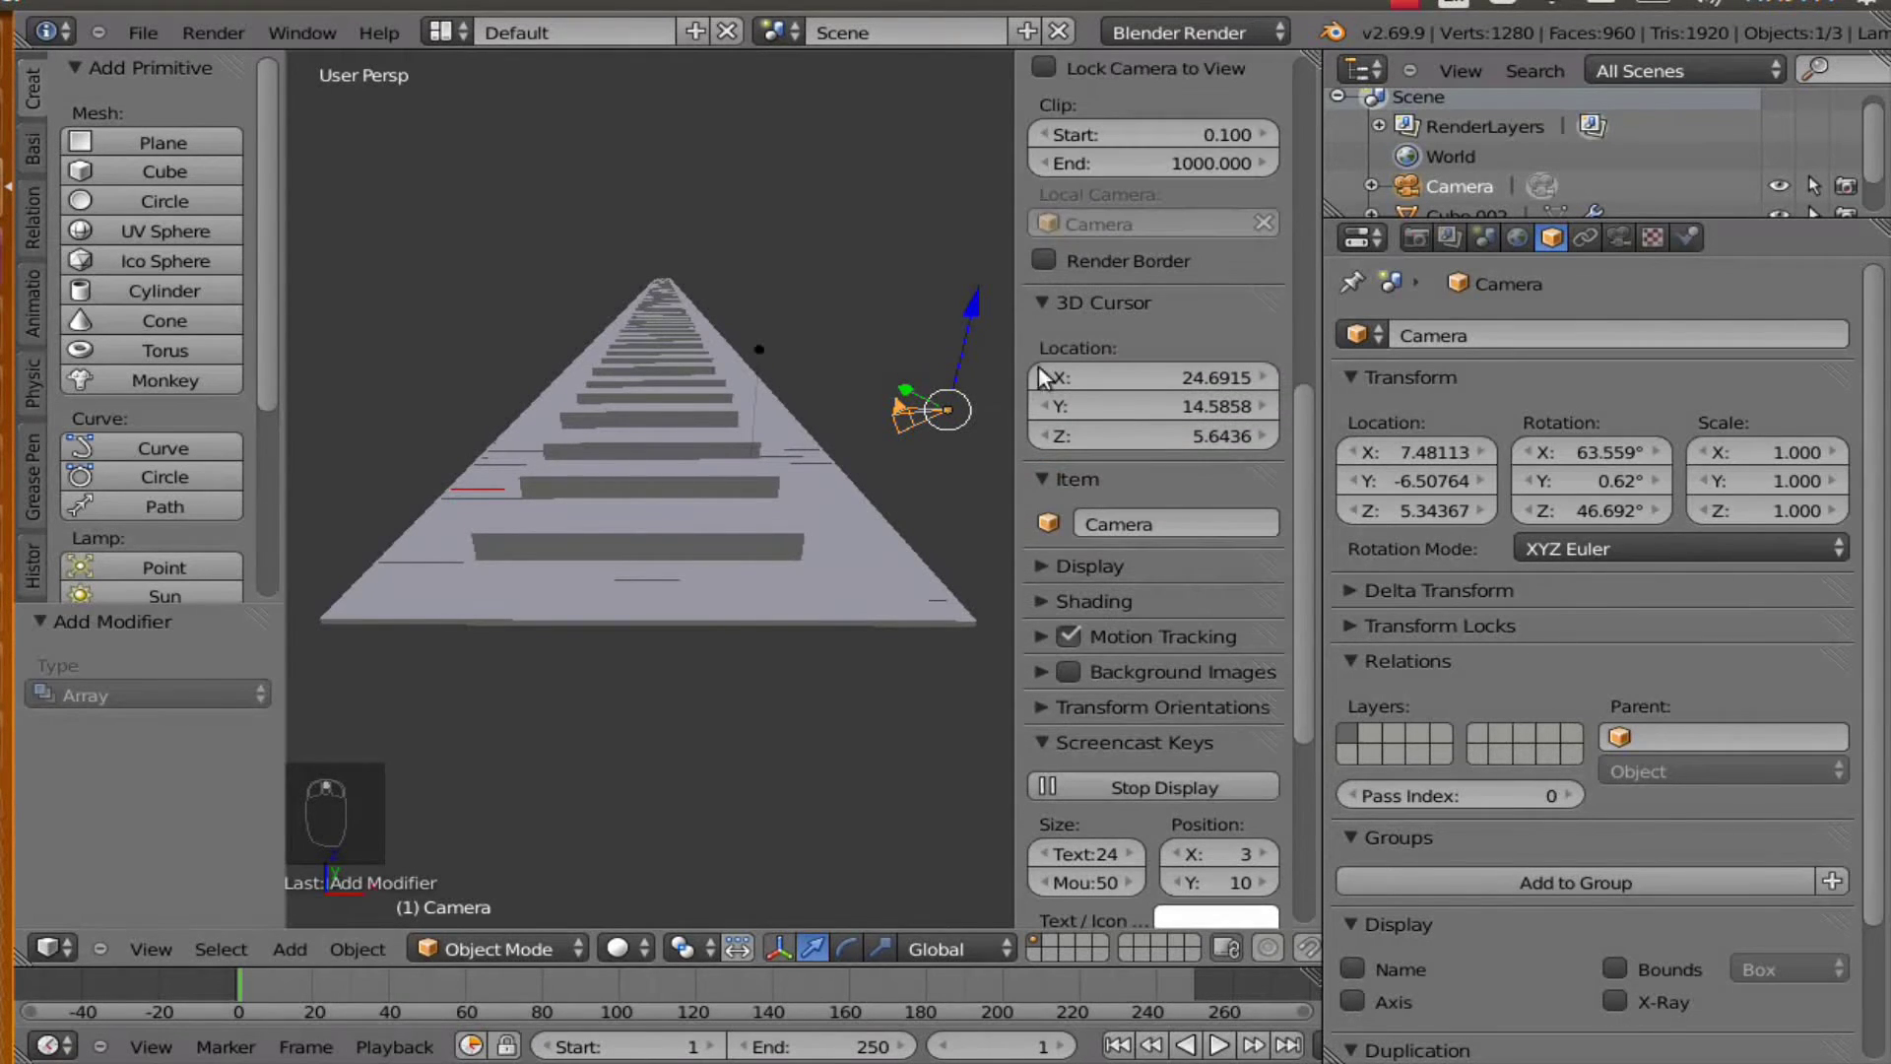
{"action": "scroll", "coordinate": [1038, 246], "scroll_direction": "up", "scroll_amount": 3}
{"action": "left_click", "coordinate": [1044, 177]}
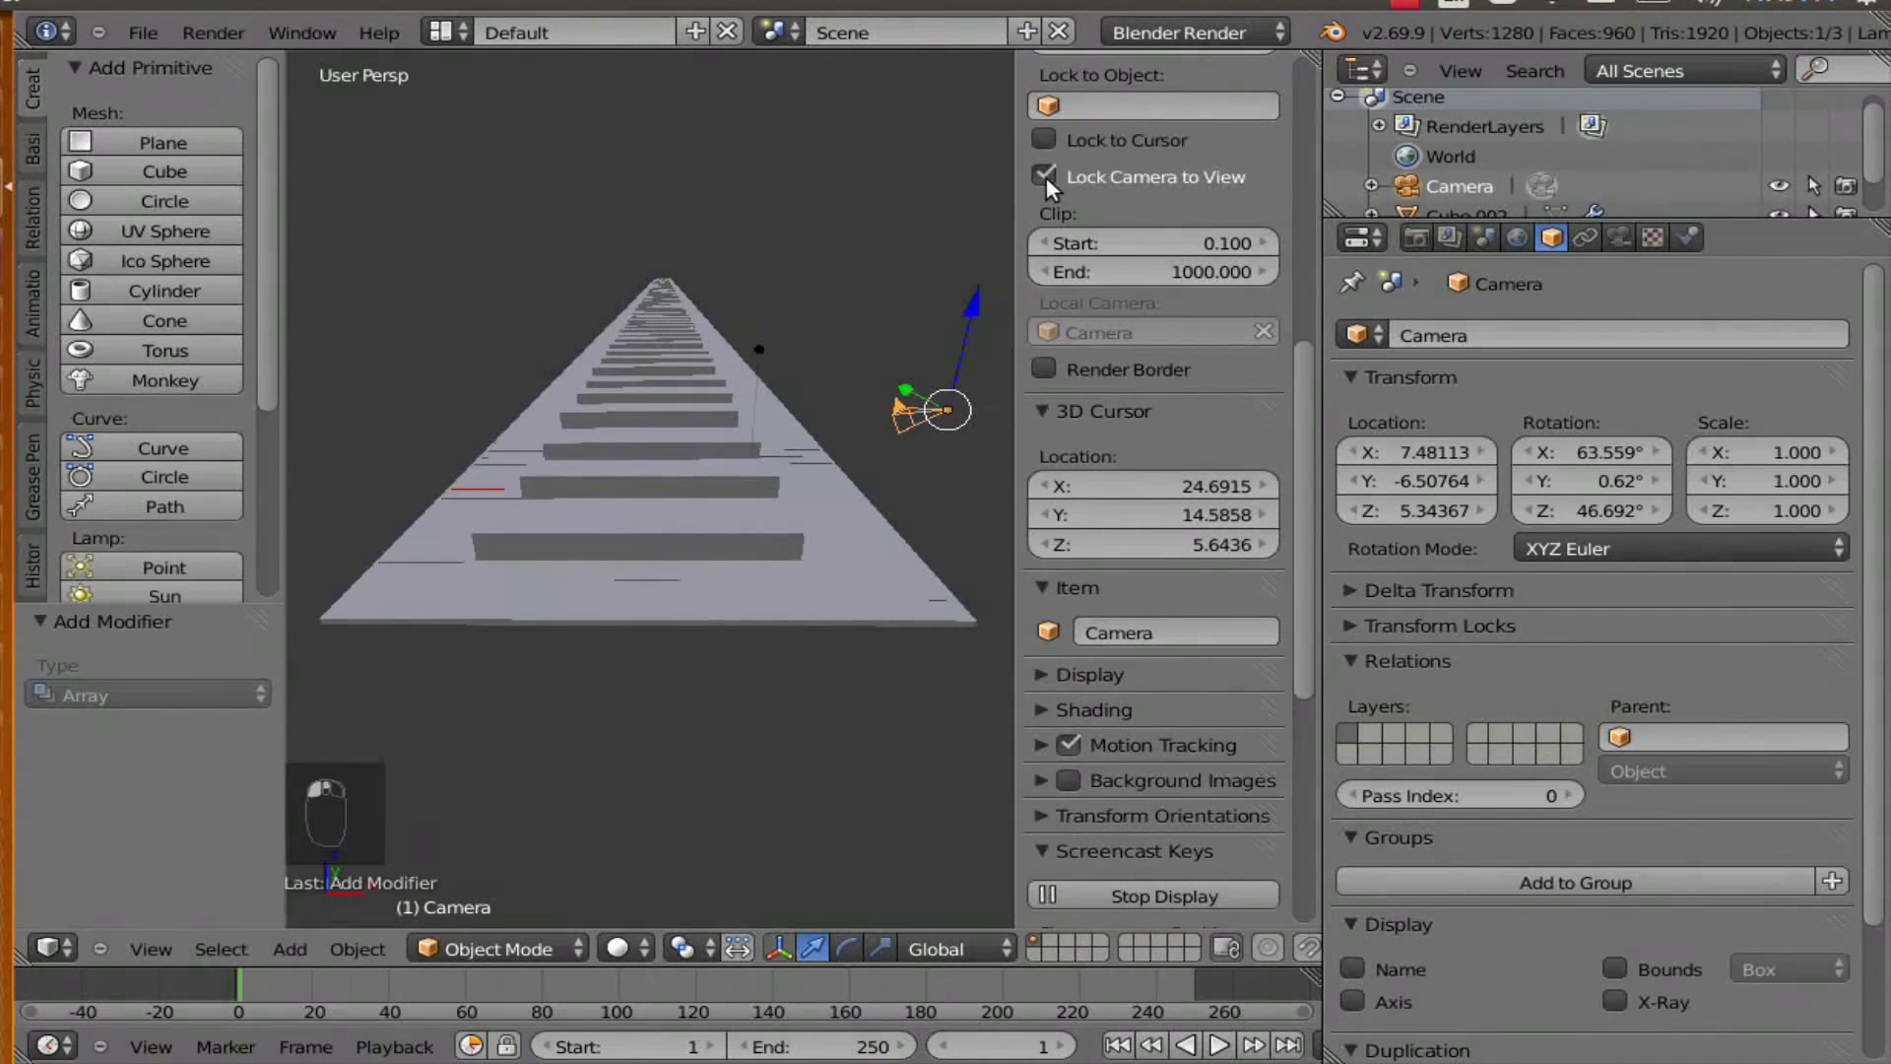
{"action": "key", "text": "KP_0"}
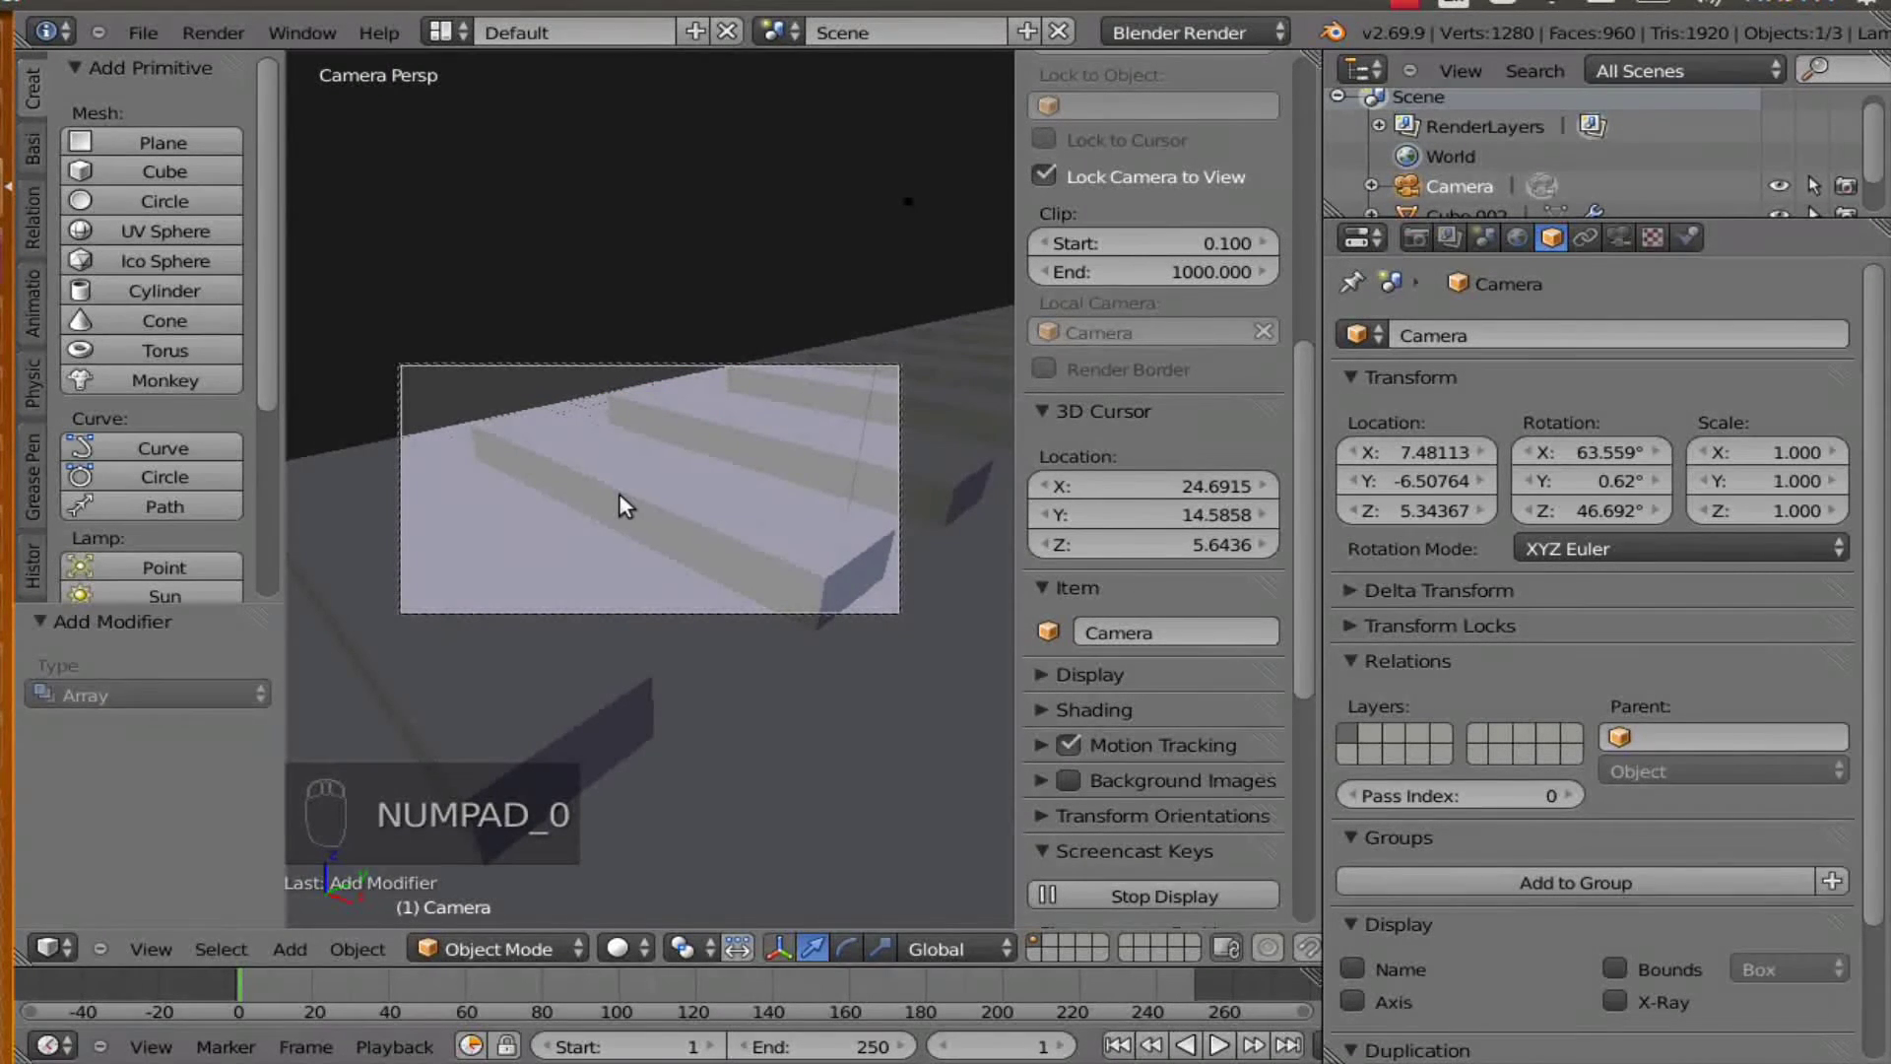
- Aim the camera straight down the road, ending at 0.90, −17.89, 6.99 with 2.239° Z rotation
{"action": "middle_click_drag", "start_coordinate": [619, 494], "coordinate": [793, 473]}
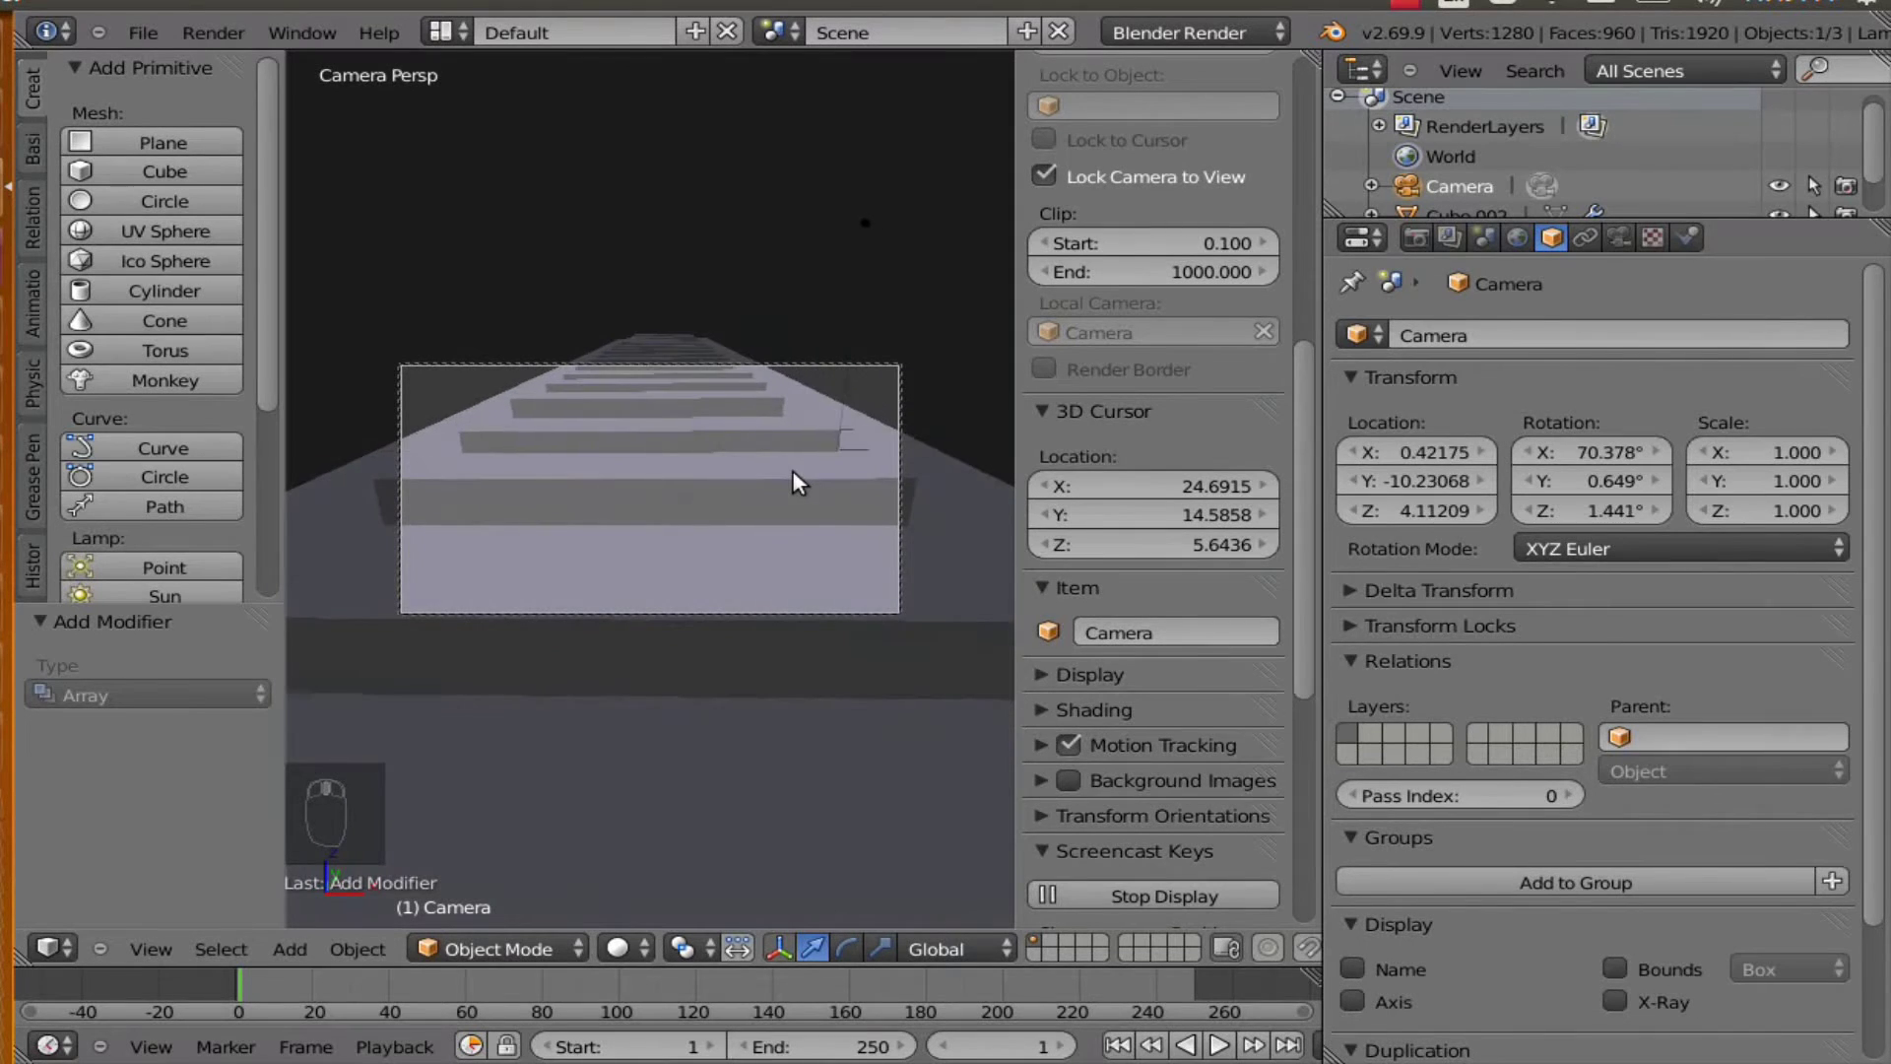
{"action": "scroll", "coordinate": [789, 471], "scroll_direction": "down", "scroll_amount": 5}
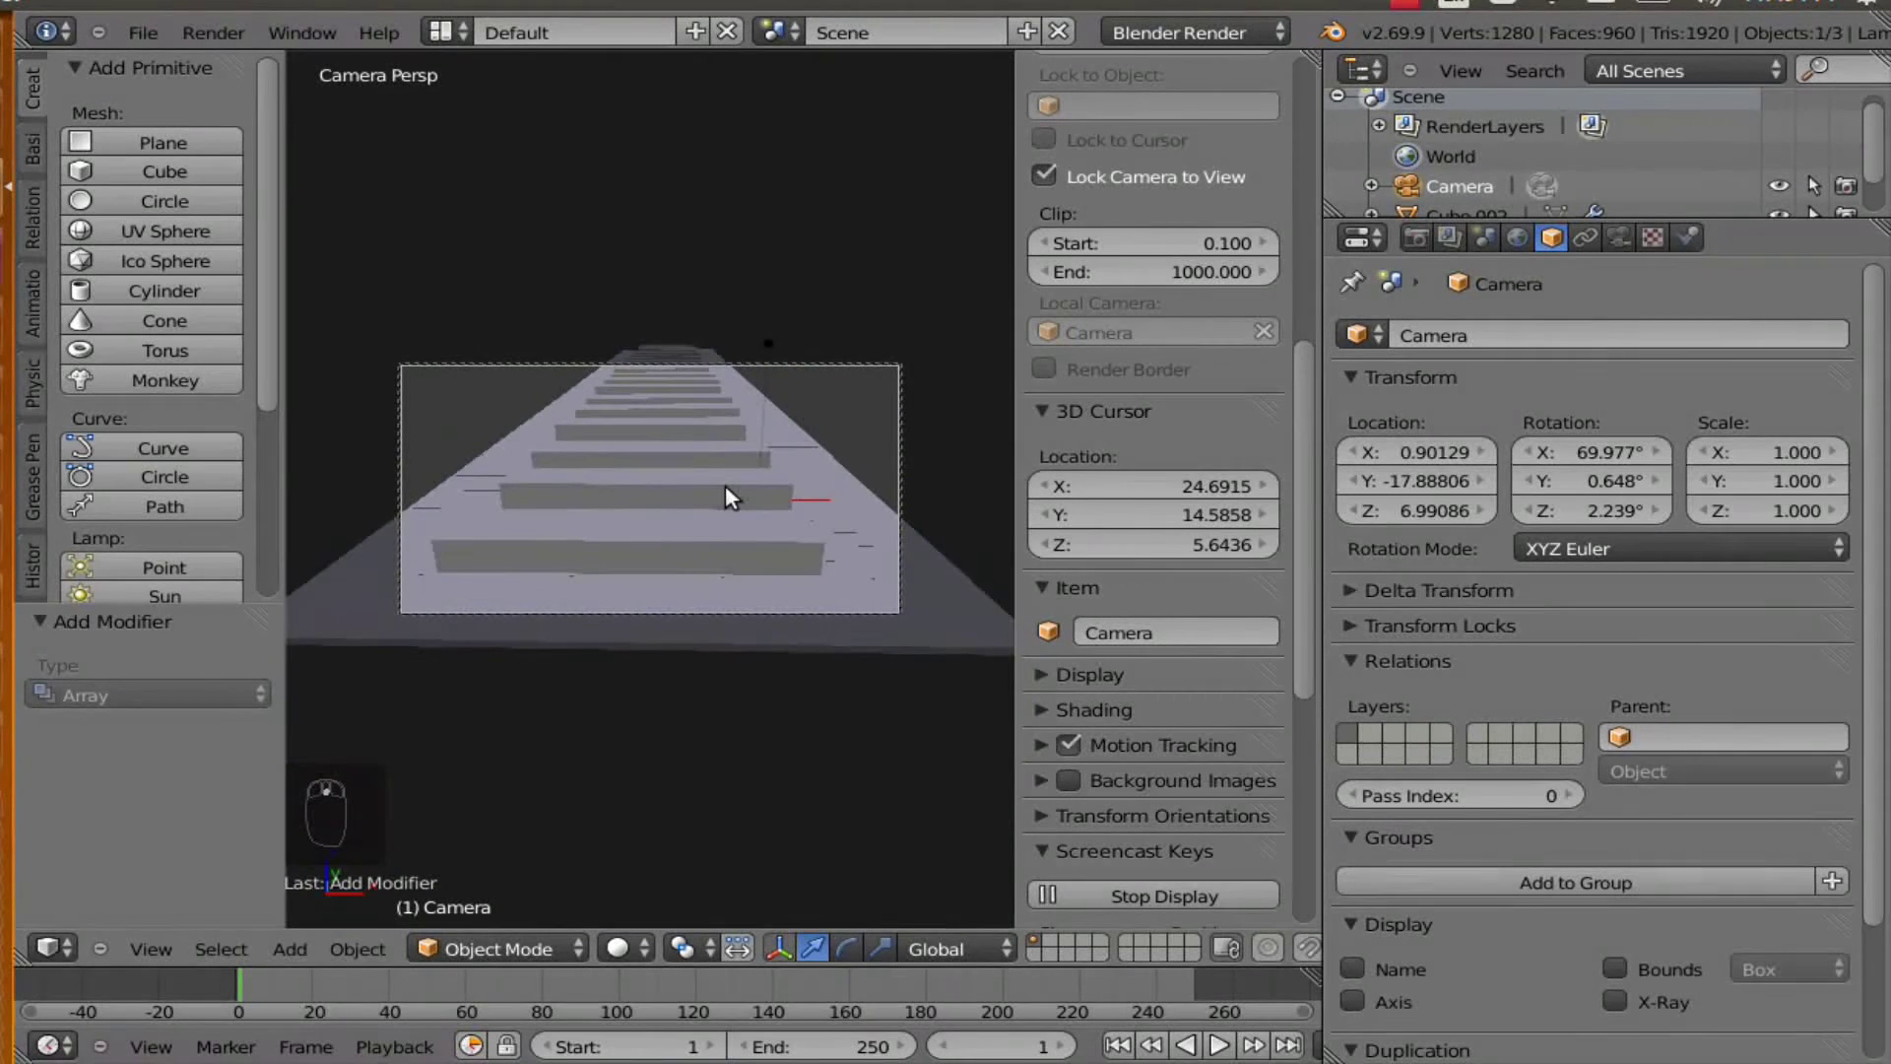
{"action": "scroll", "coordinate": [725, 484], "scroll_direction": "down", "scroll_amount": 2}
{"action": "scroll", "coordinate": [719, 490], "scroll_direction": "up", "scroll_amount": 2}
- Turn off Lock Camera to View and zoom out to see the whole scene
{"action": "left_click", "coordinate": [1043, 174]}
{"action": "middle_click_drag", "start_coordinate": [656, 498], "coordinate": [671, 445]}
{"action": "scroll", "coordinate": [671, 445], "scroll_direction": "down", "scroll_amount": 4}
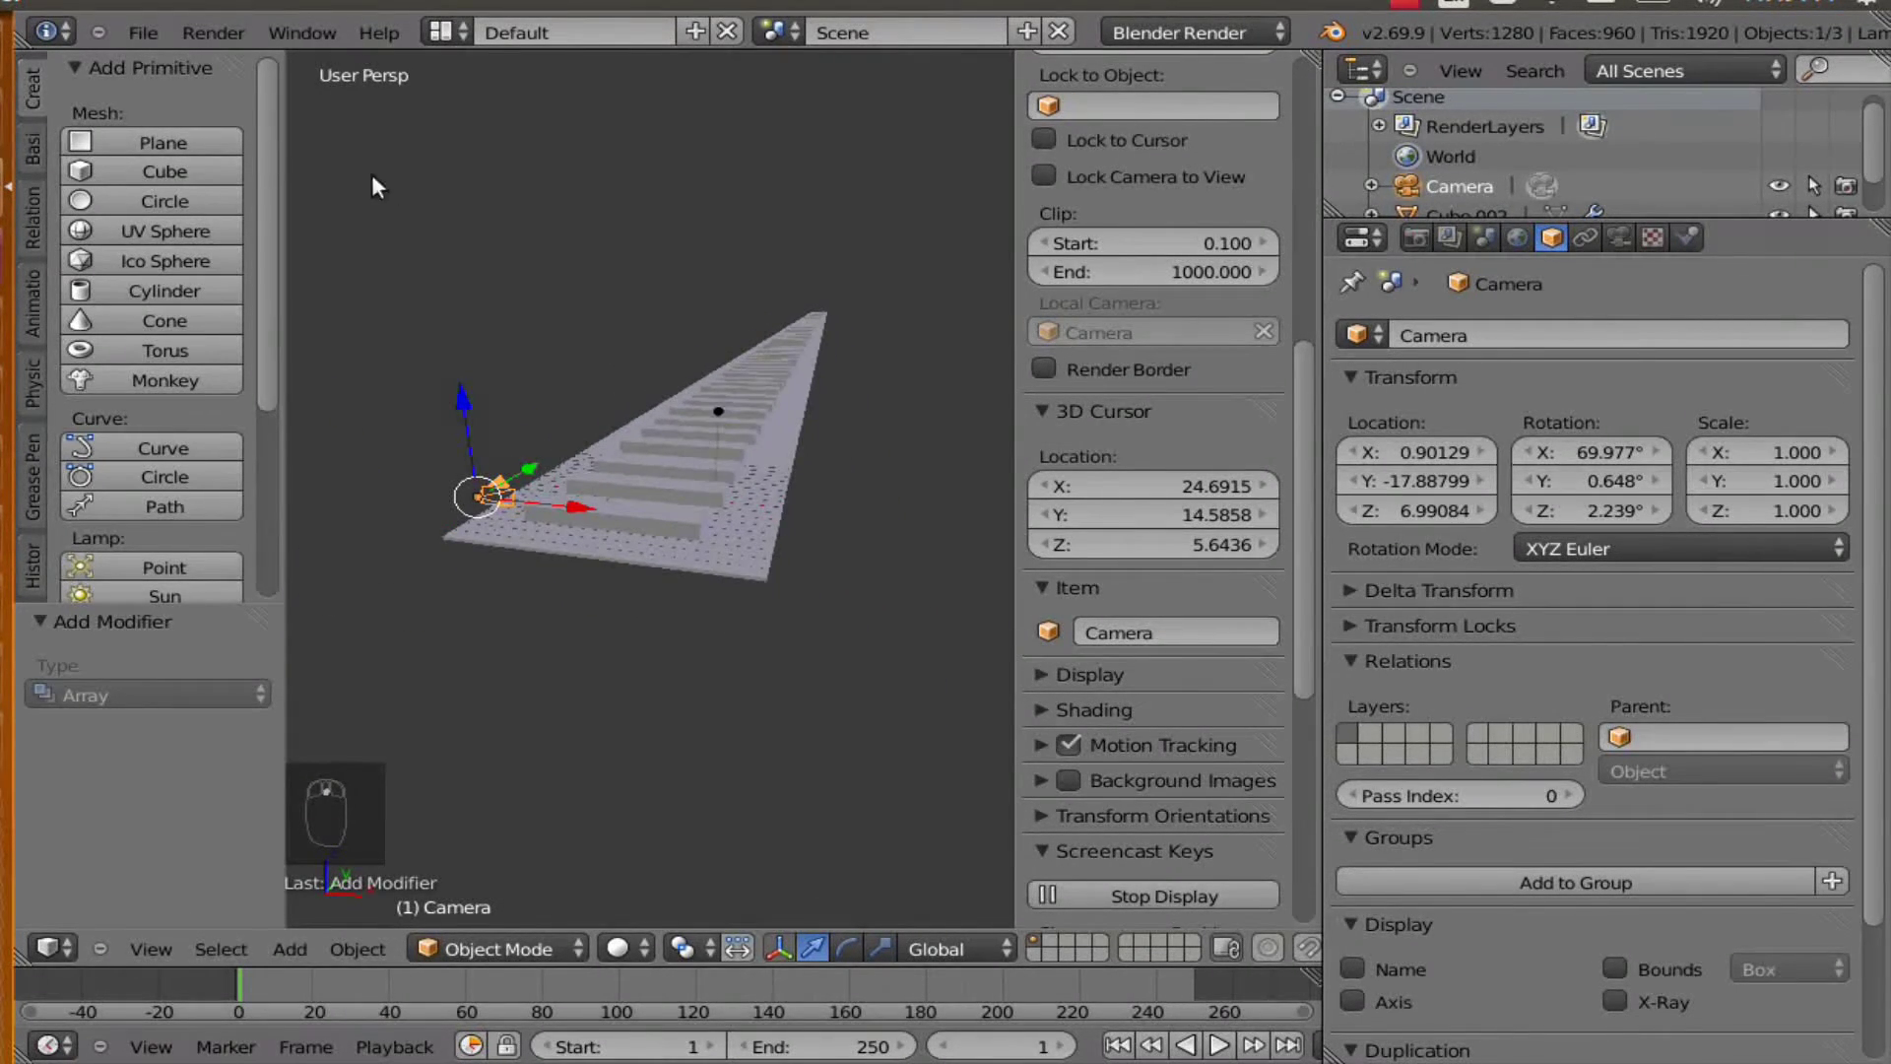
- Change View Navigation from Walk to Fly on the User Preferences Input tab
{"action": "left_click", "coordinate": [49, 948]}
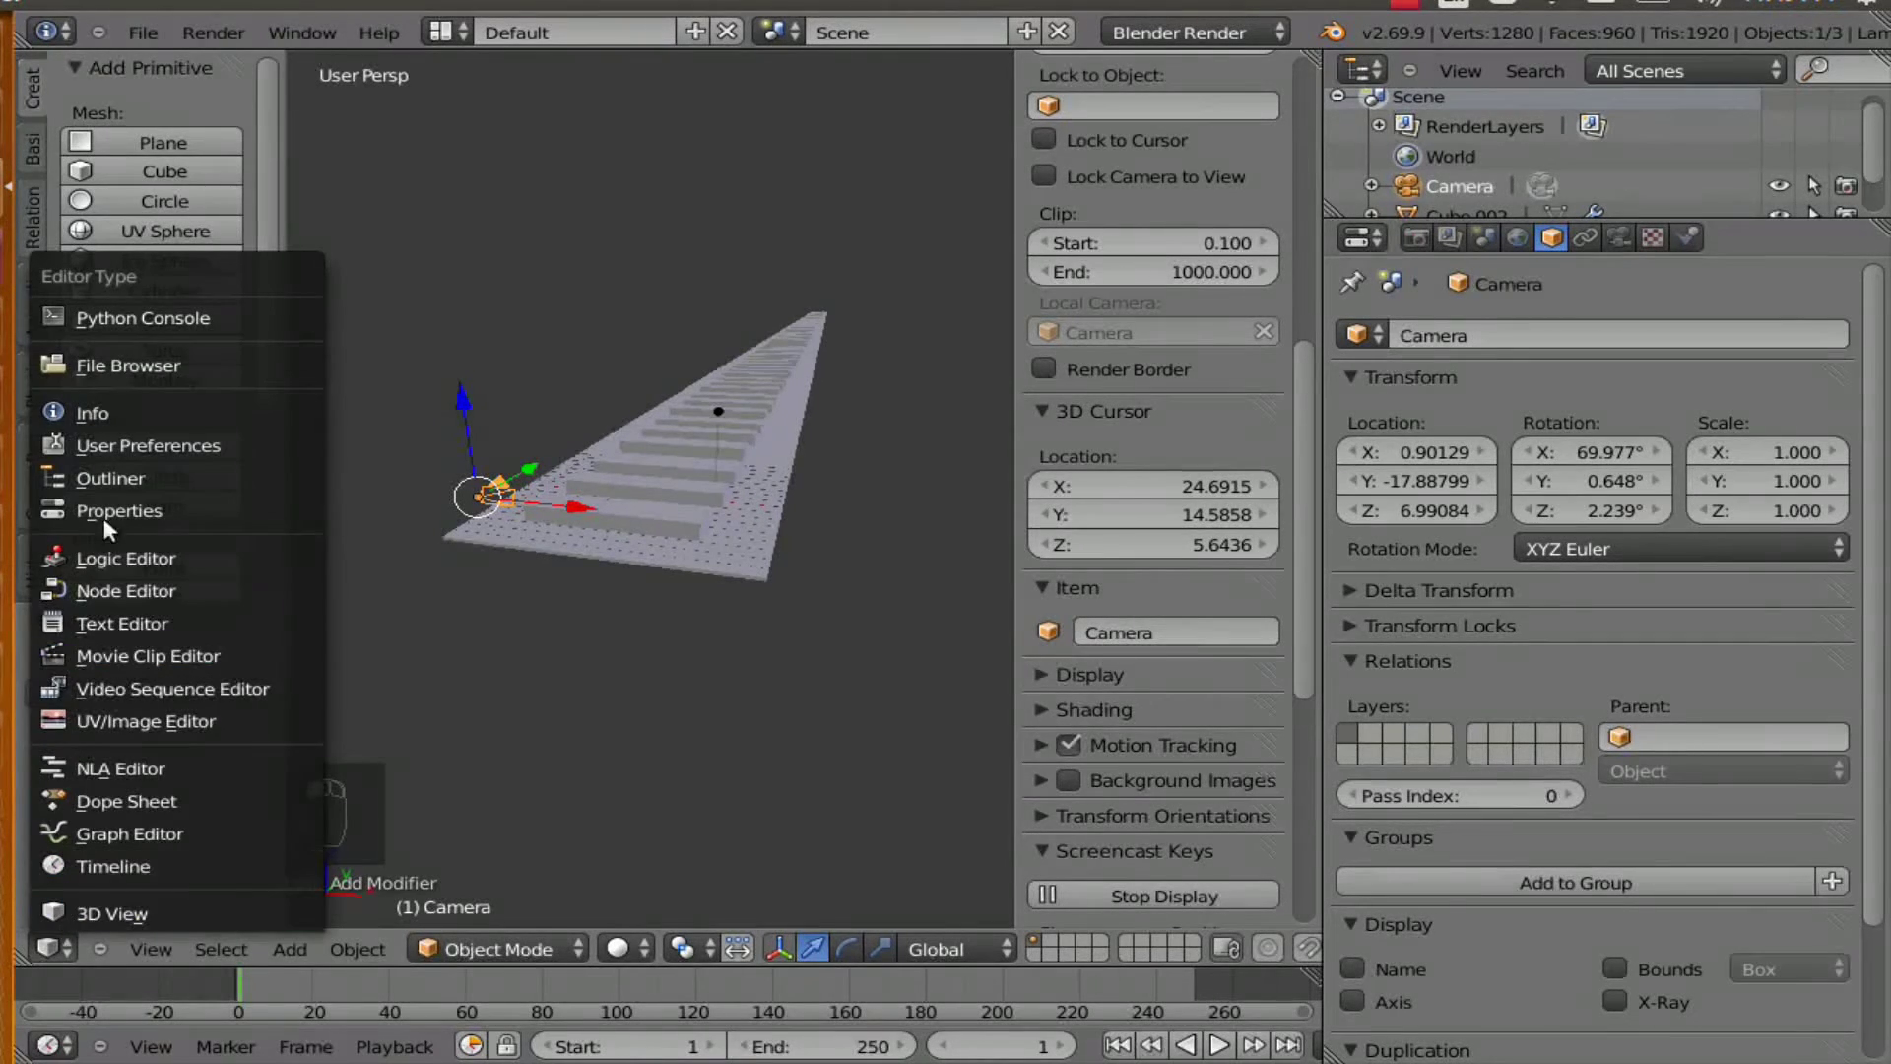
{"action": "left_click", "coordinate": [134, 440]}
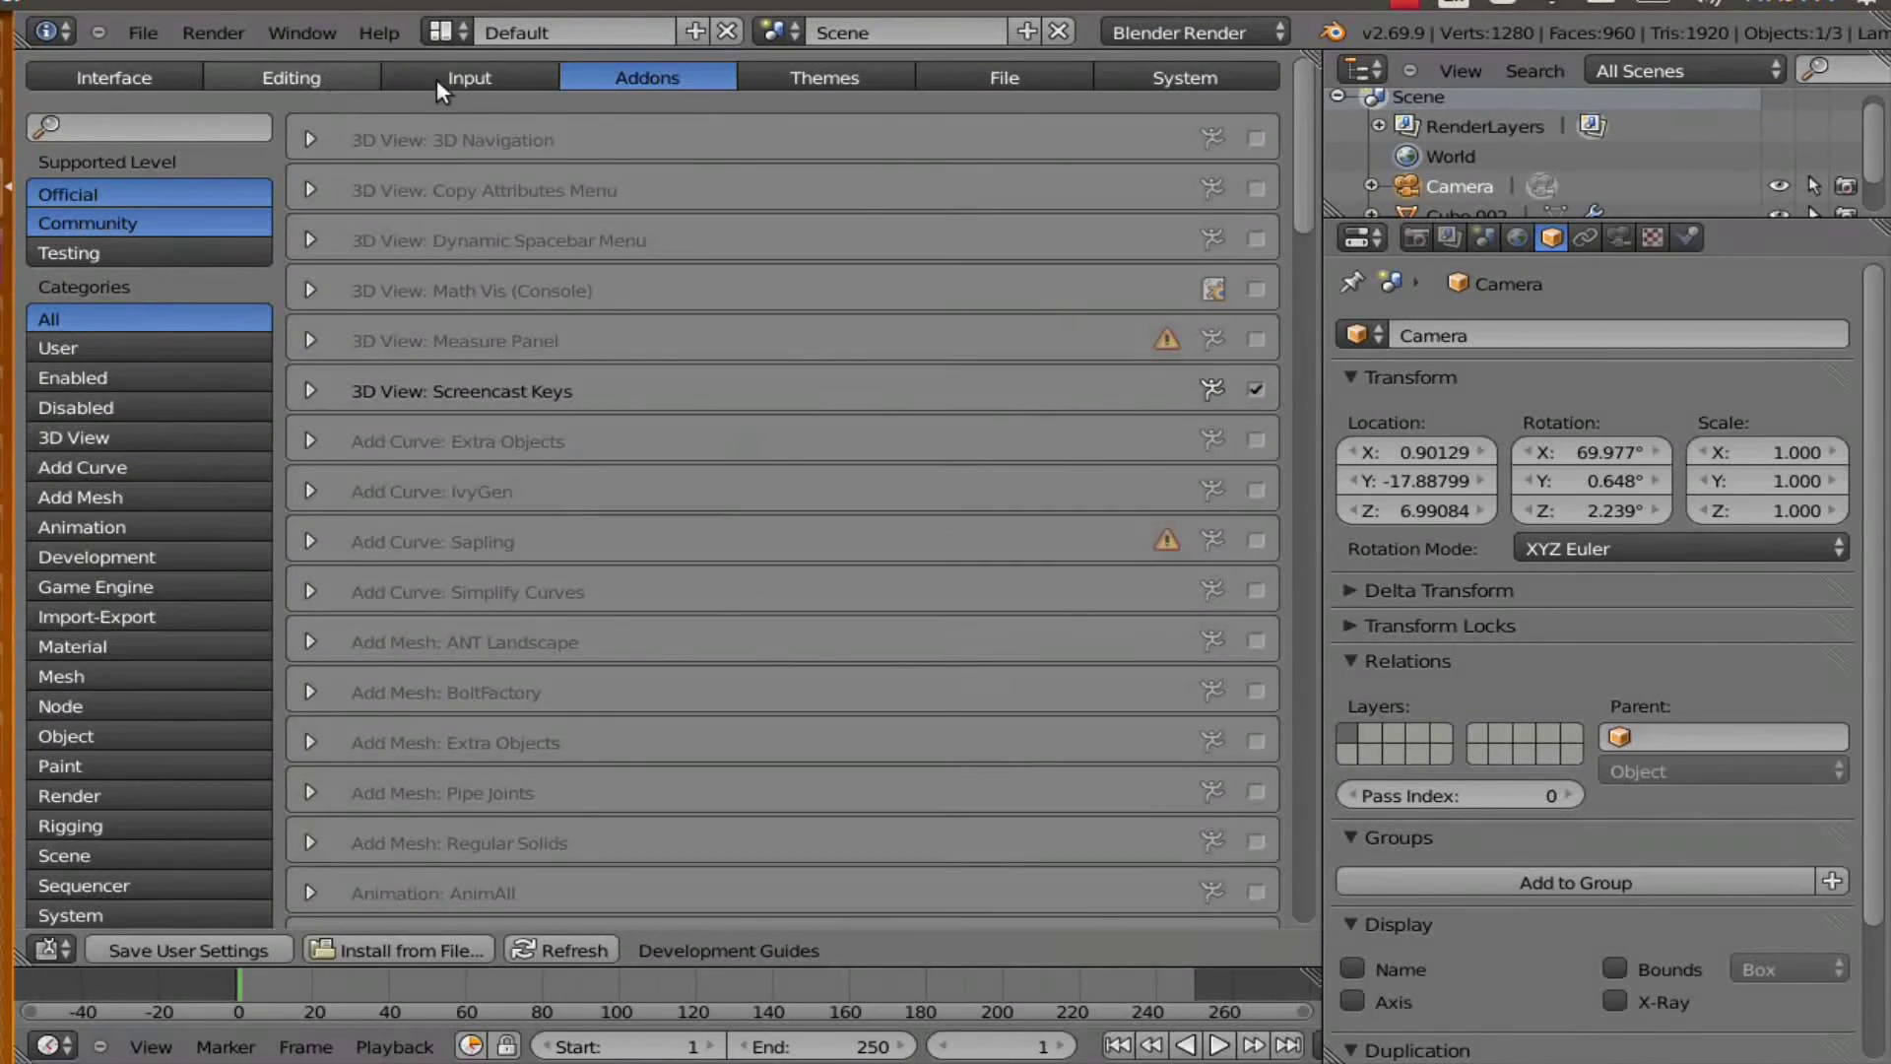
{"action": "left_click", "coordinate": [473, 81]}
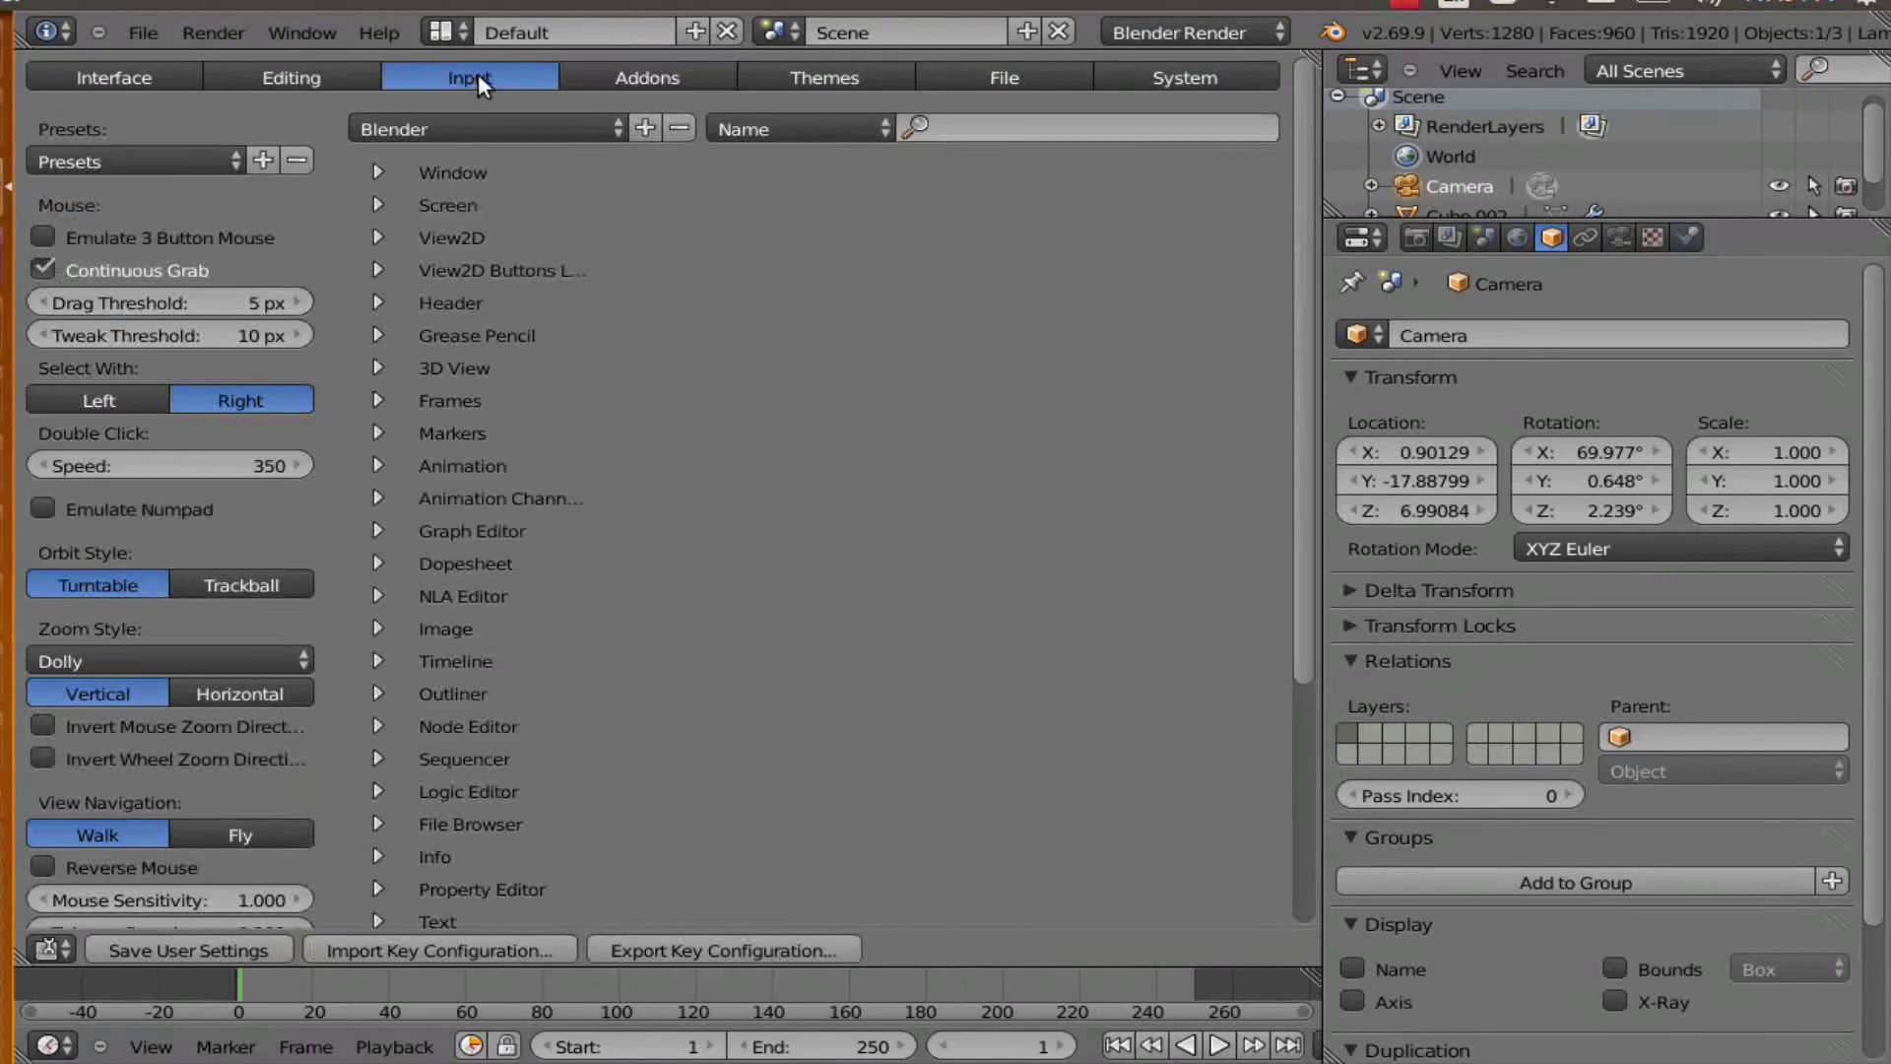
{"action": "left_click", "coordinate": [227, 836]}
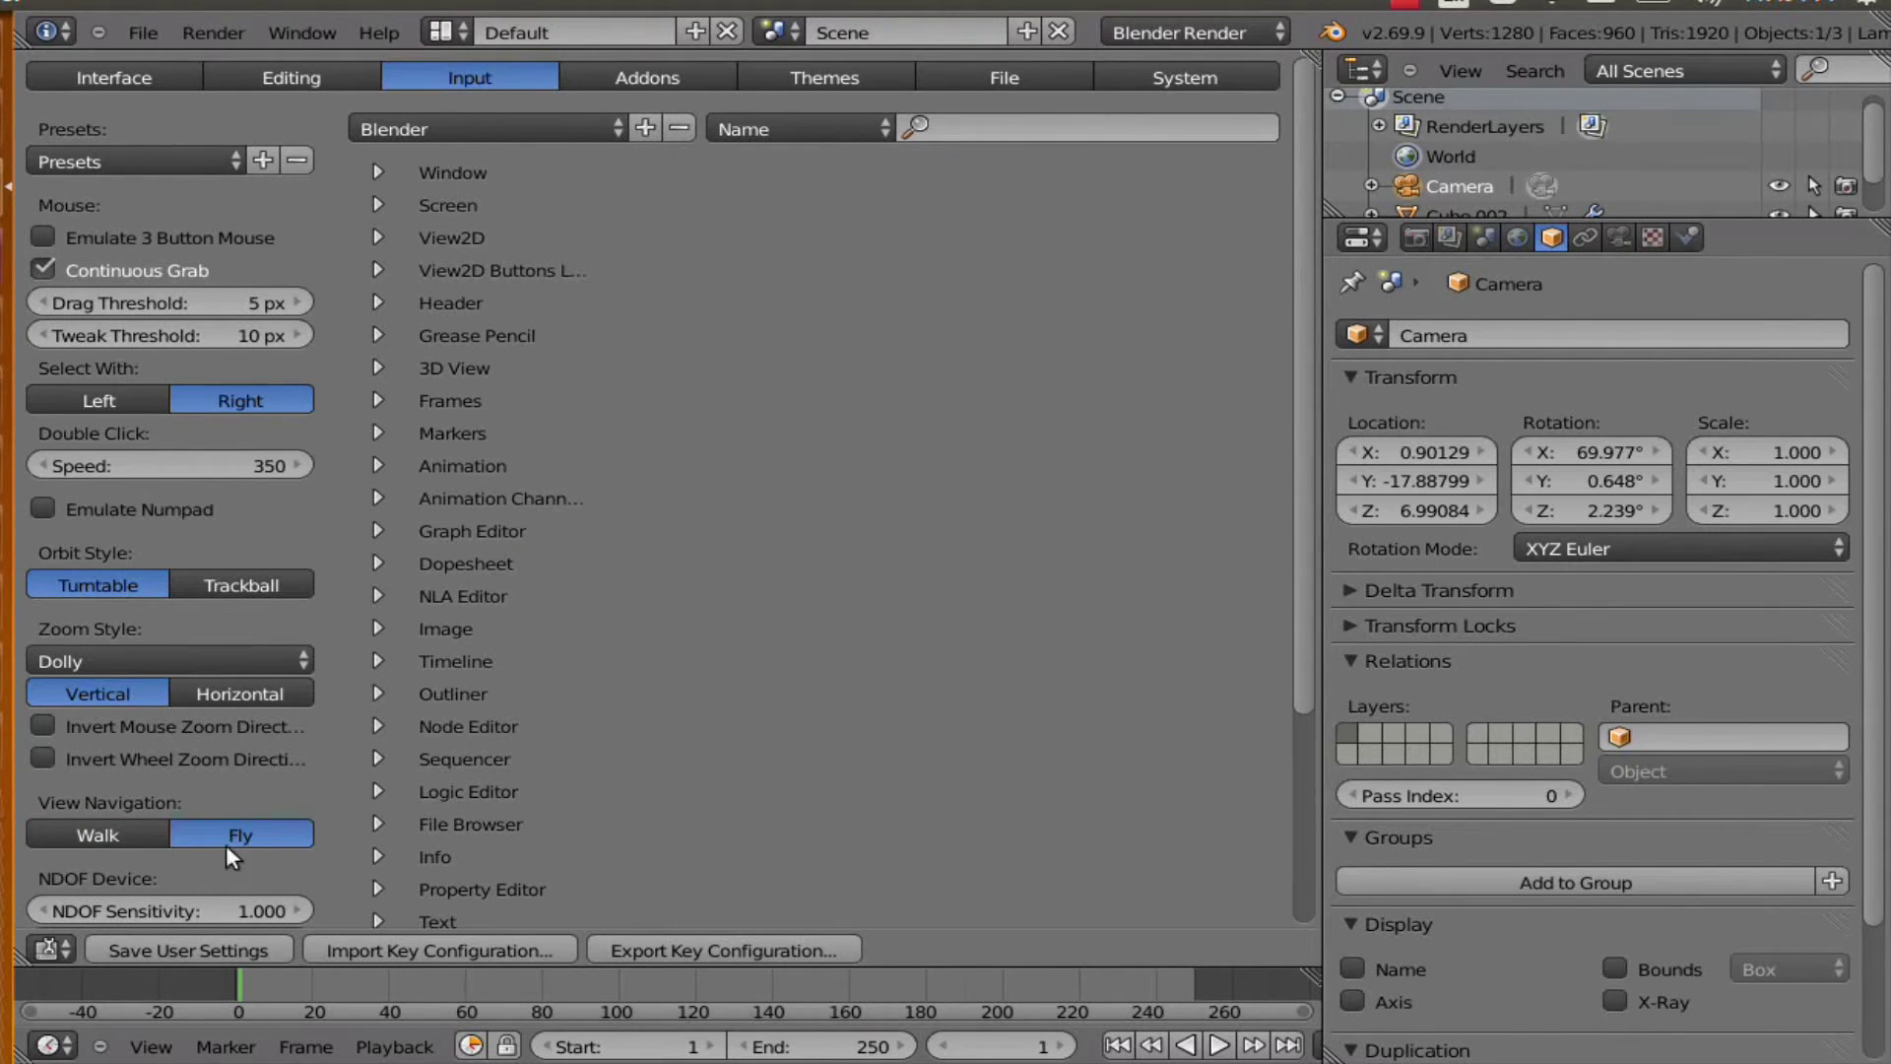
{"action": "left_click", "coordinate": [46, 949]}
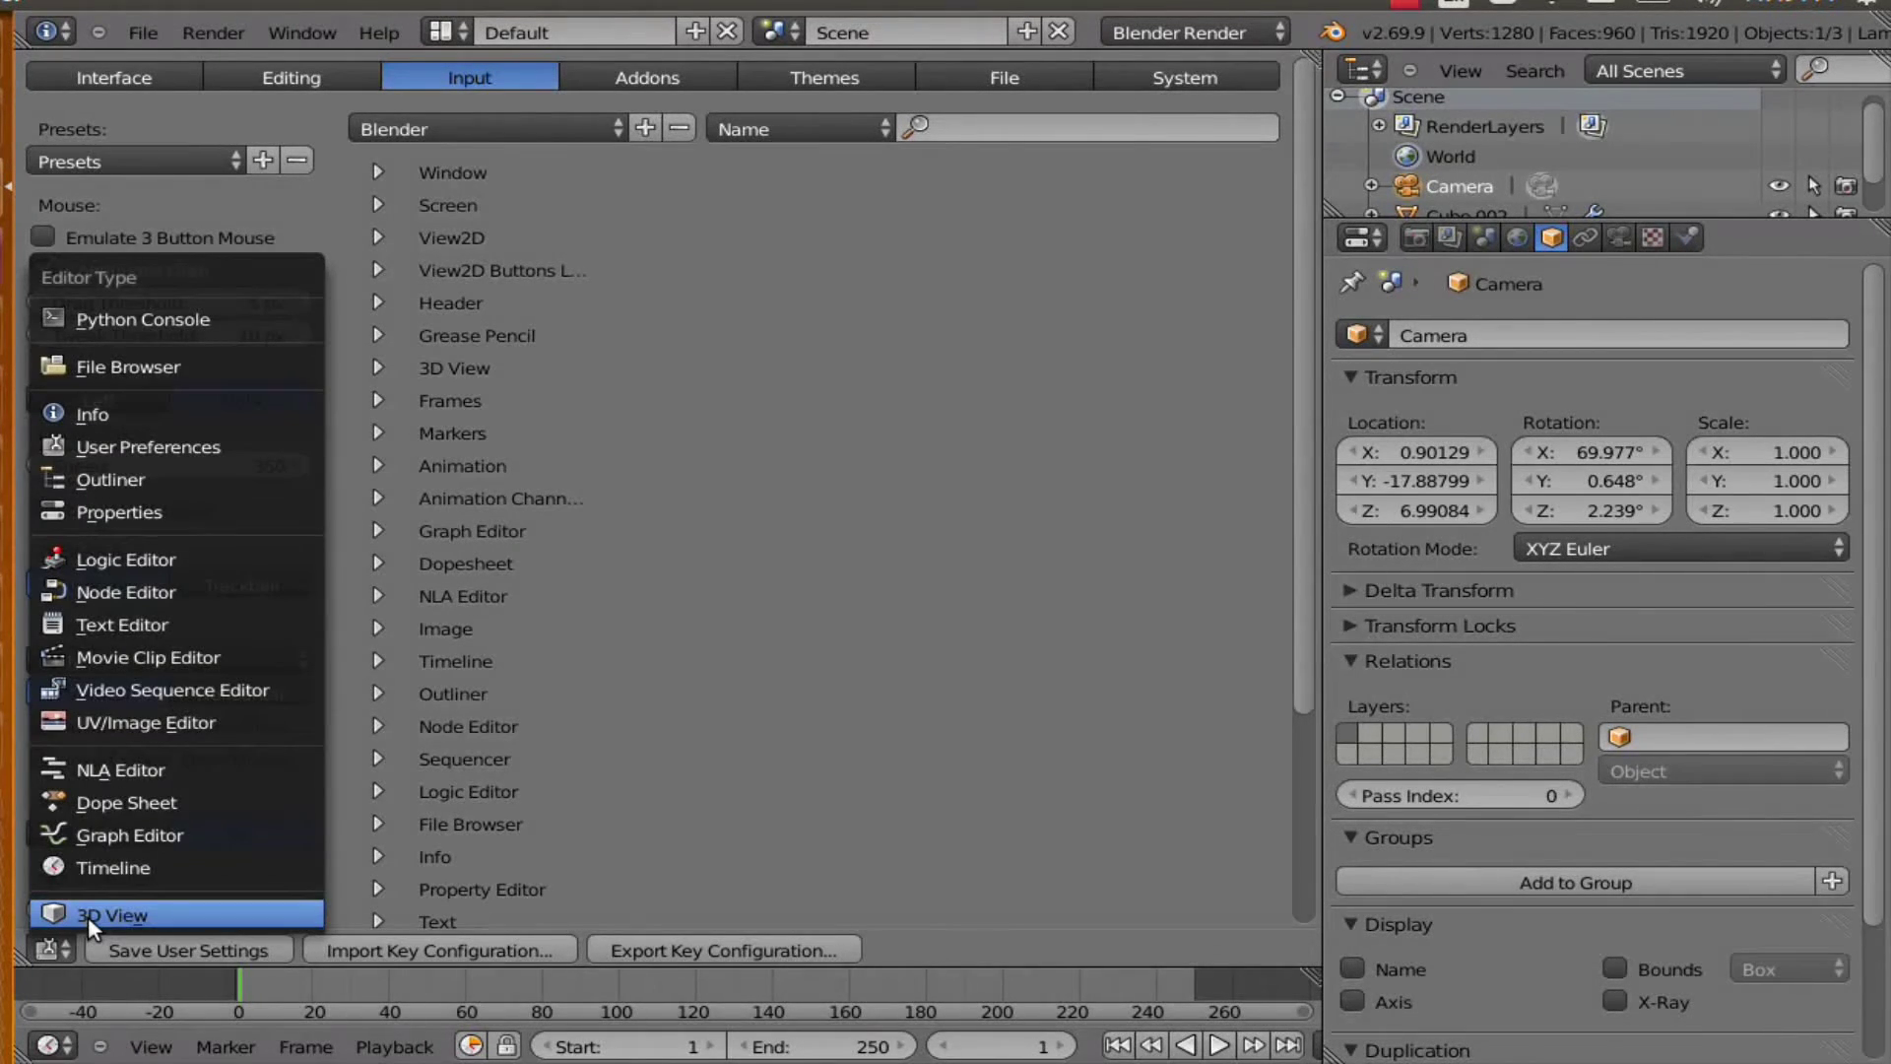
- Switch the area back to the 3D View and look through the camera
{"action": "left_click", "coordinate": [87, 916]}
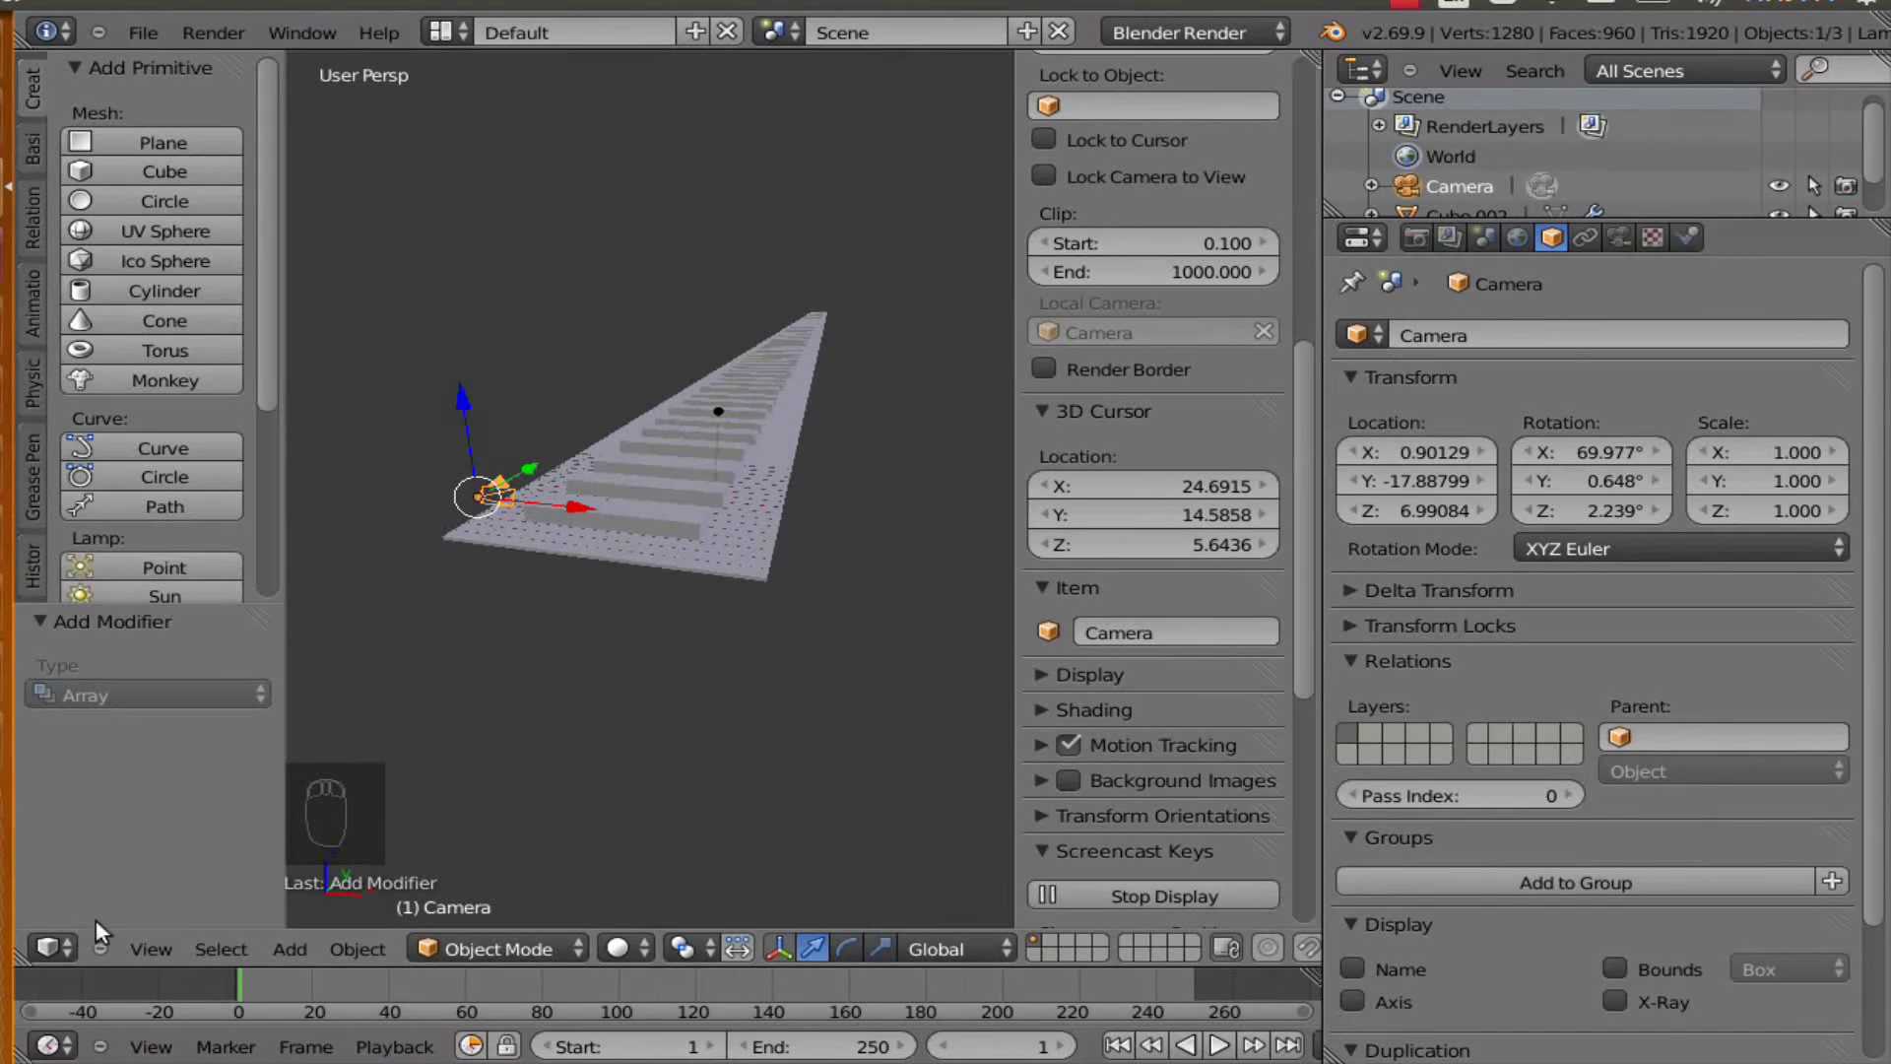
{"action": "scroll", "coordinate": [482, 562], "scroll_direction": "up", "scroll_amount": 2}
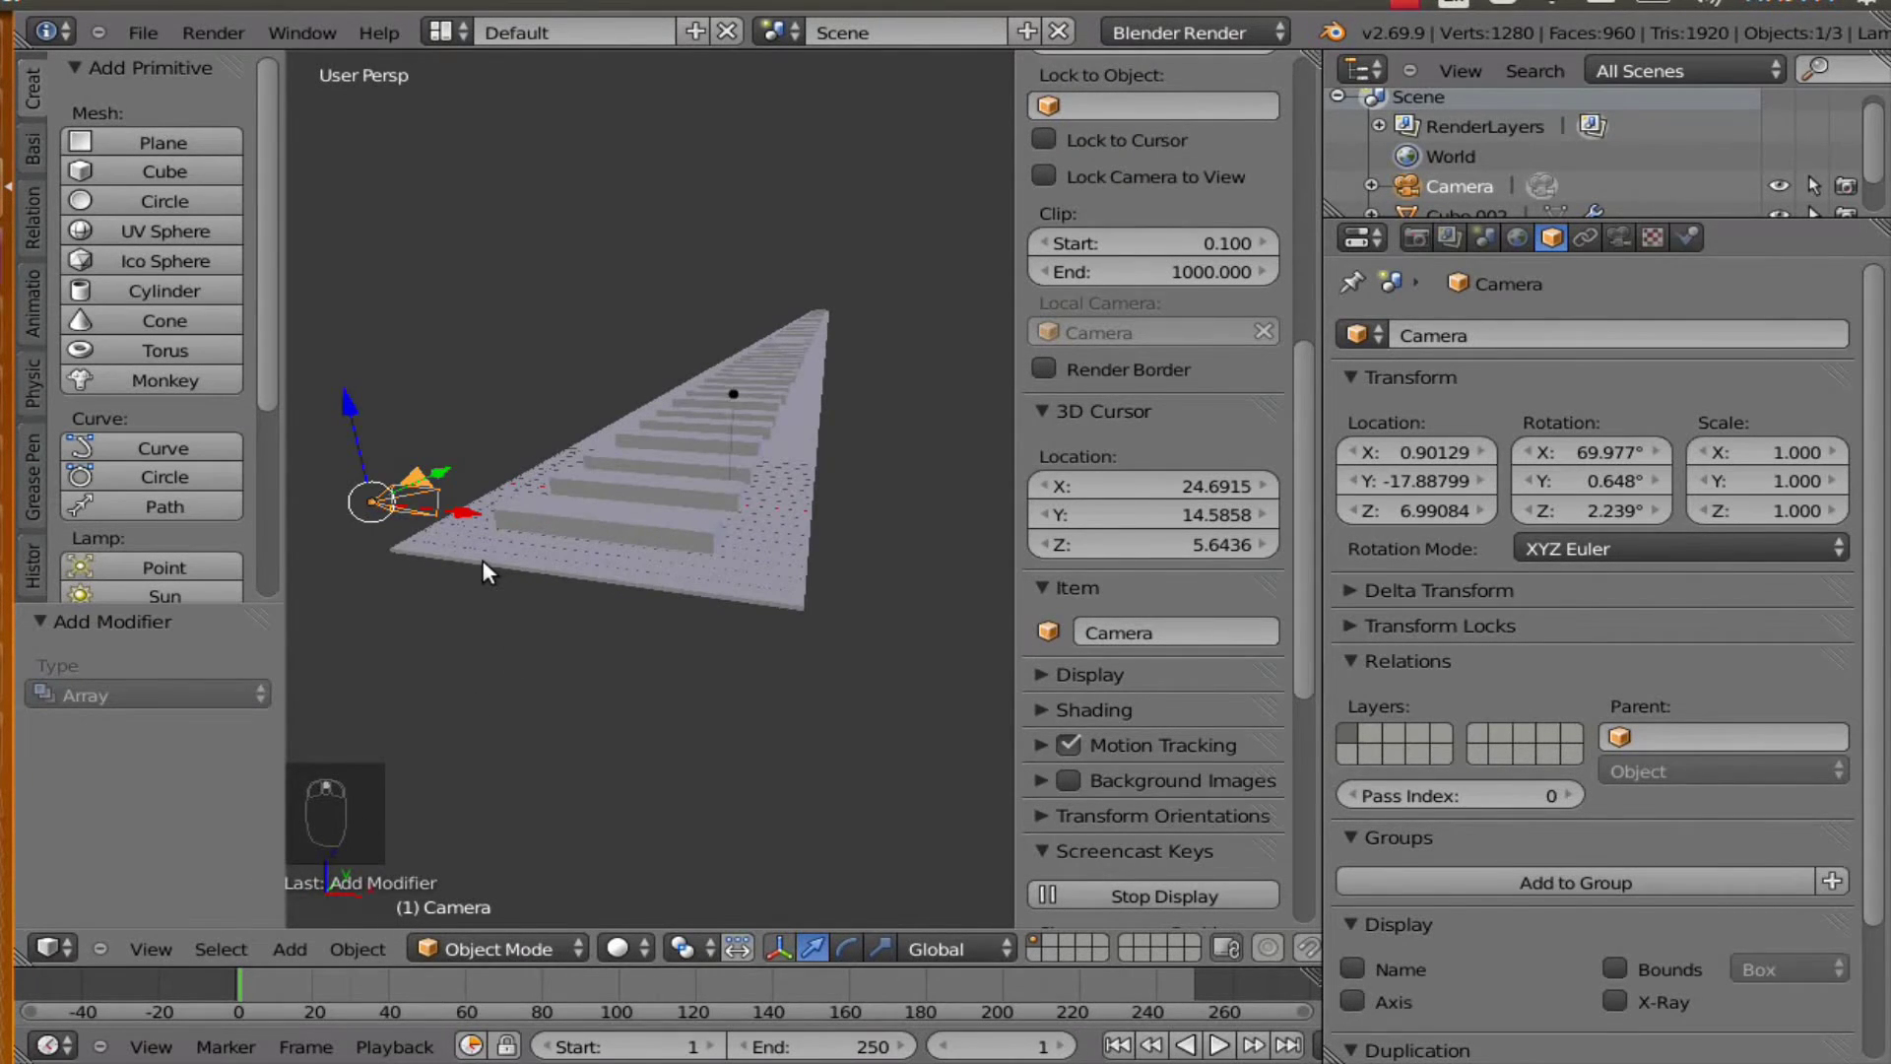
{"action": "key", "text": "KP_0"}
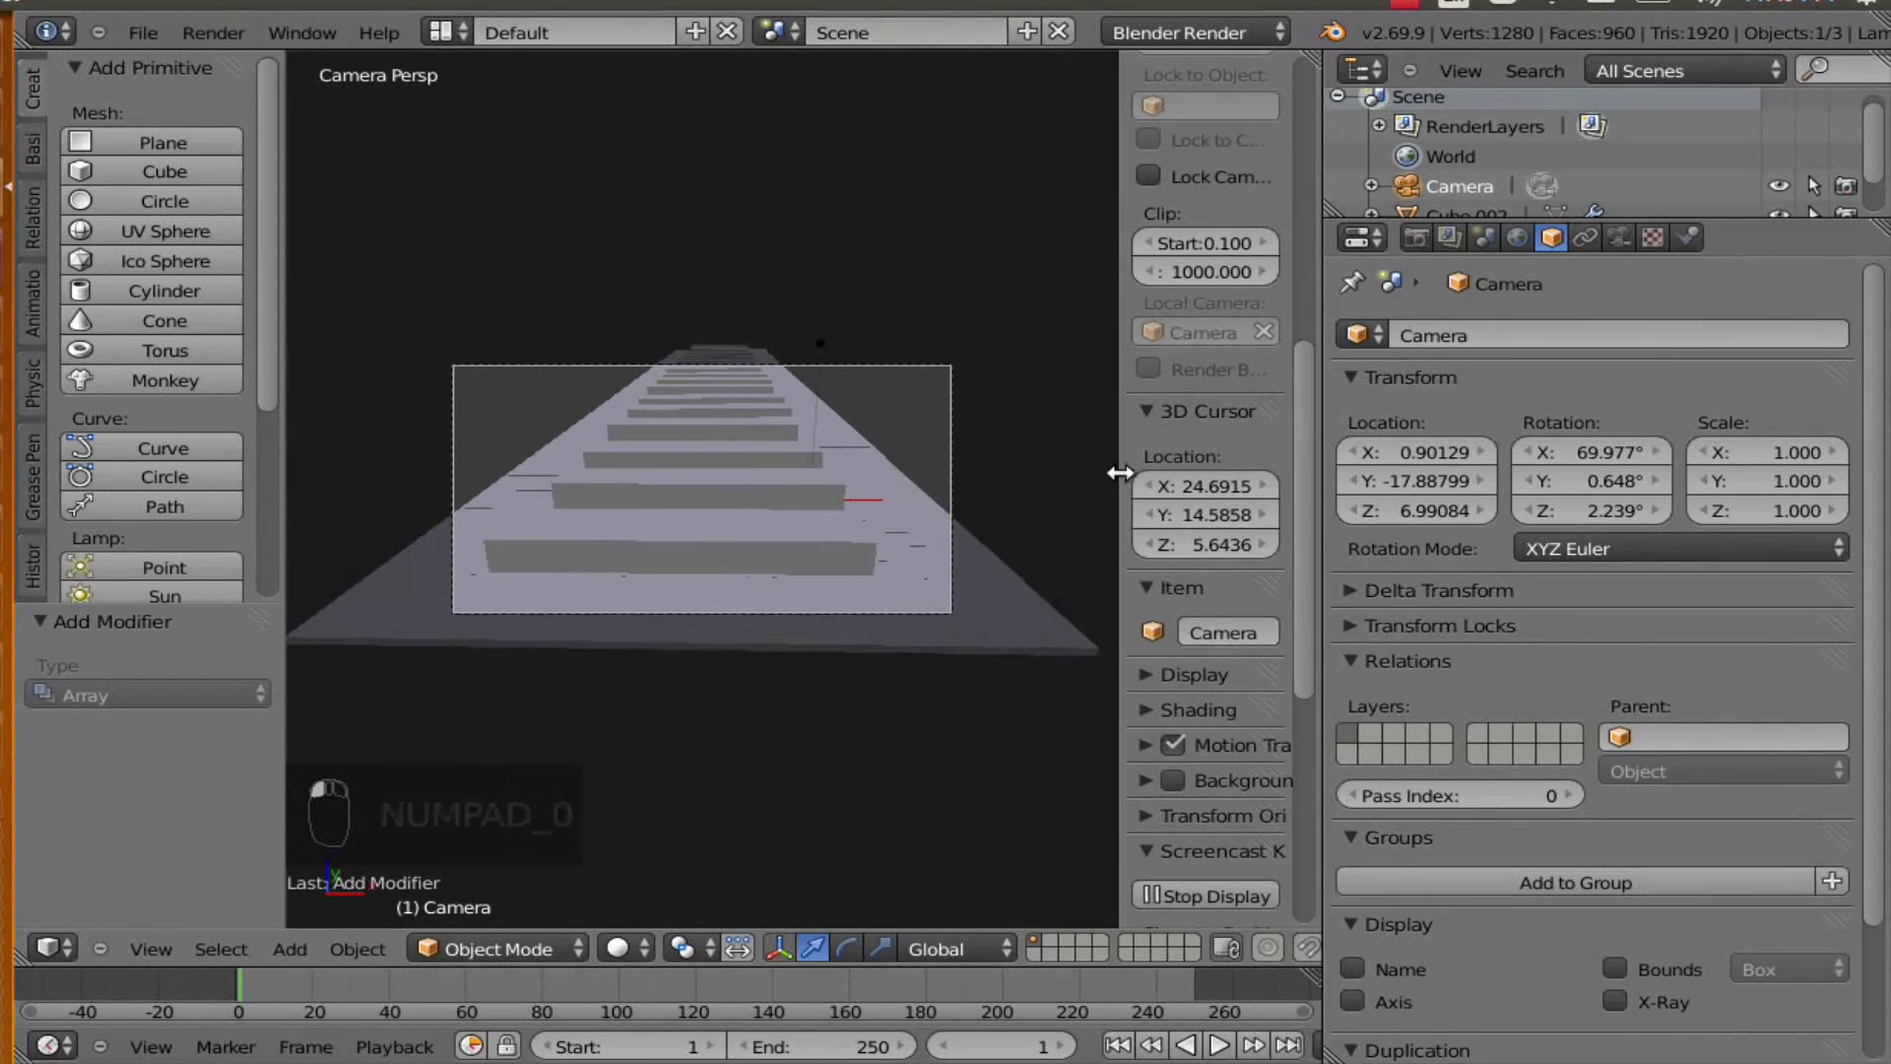
- Hide the sidebar and widen the viewport on both sides, then enter Fly mode
{"action": "key", "text": "n"}
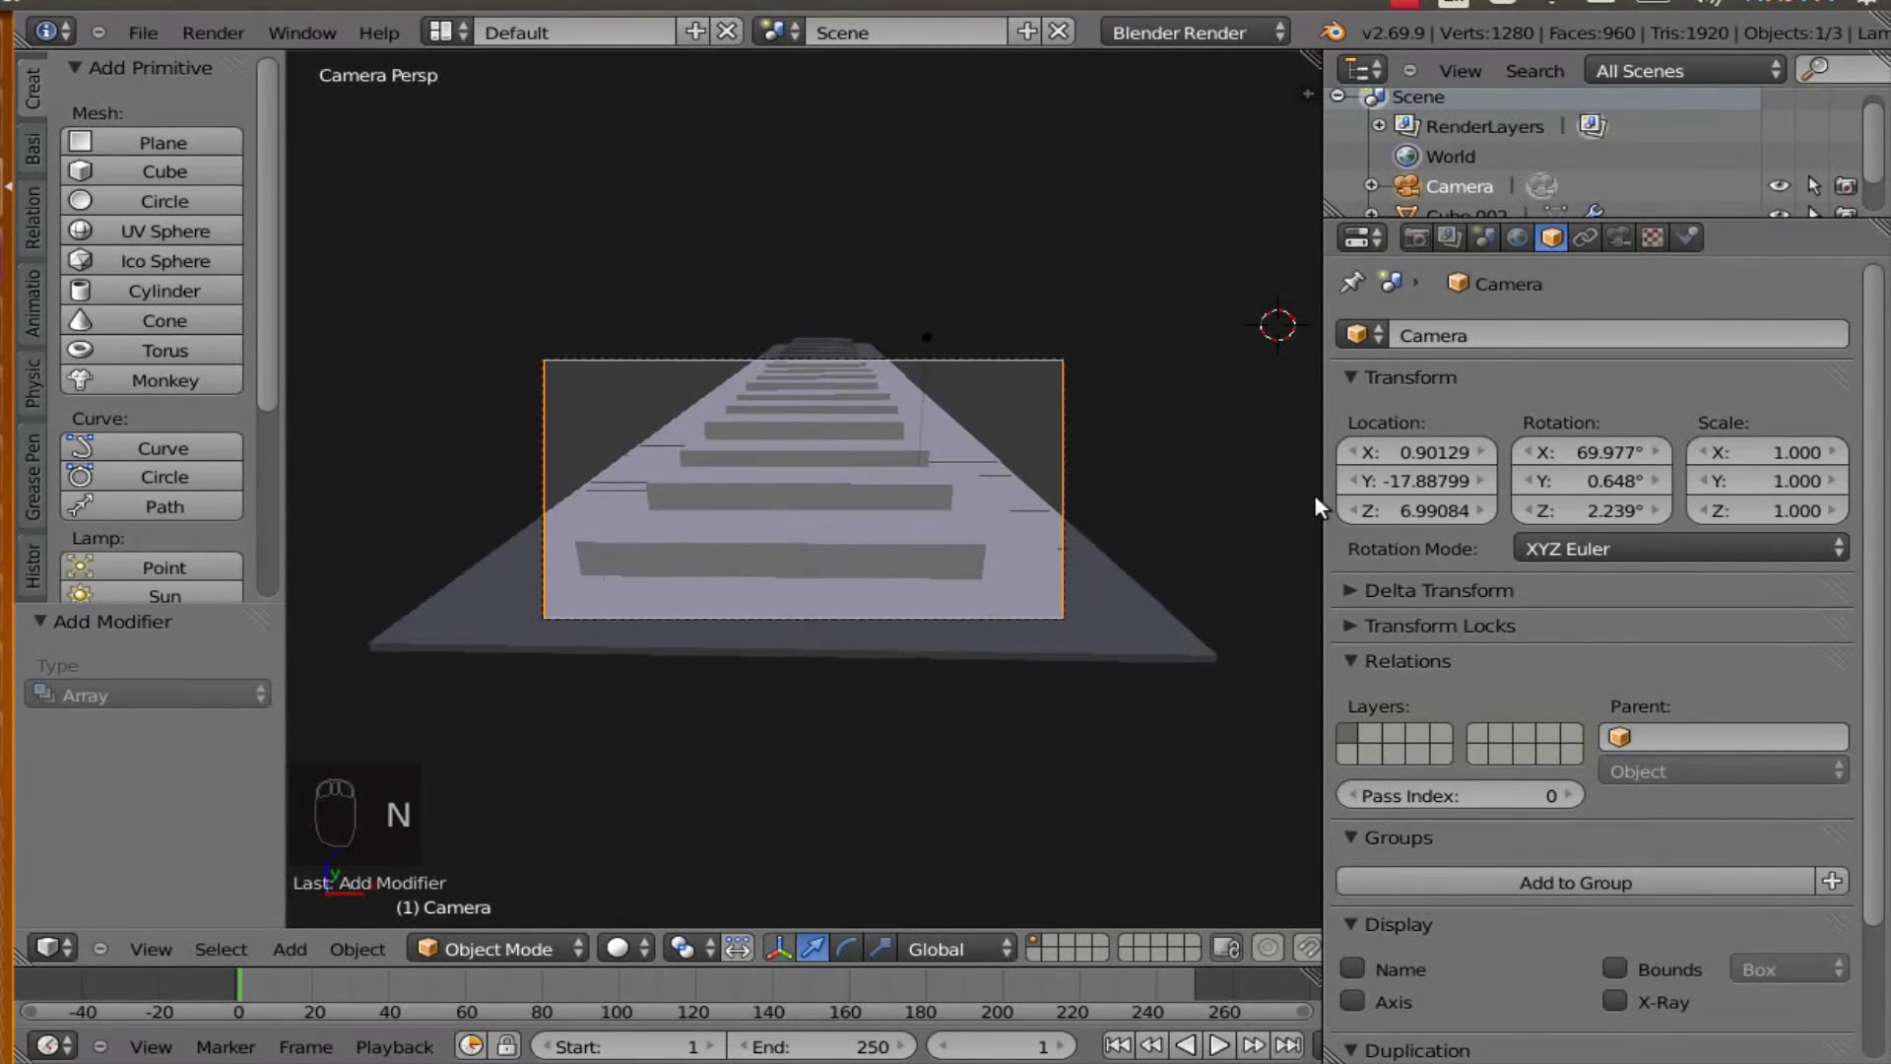
{"action": "left_click_drag", "start_coordinate": [1316, 495], "coordinate": [1657, 496]}
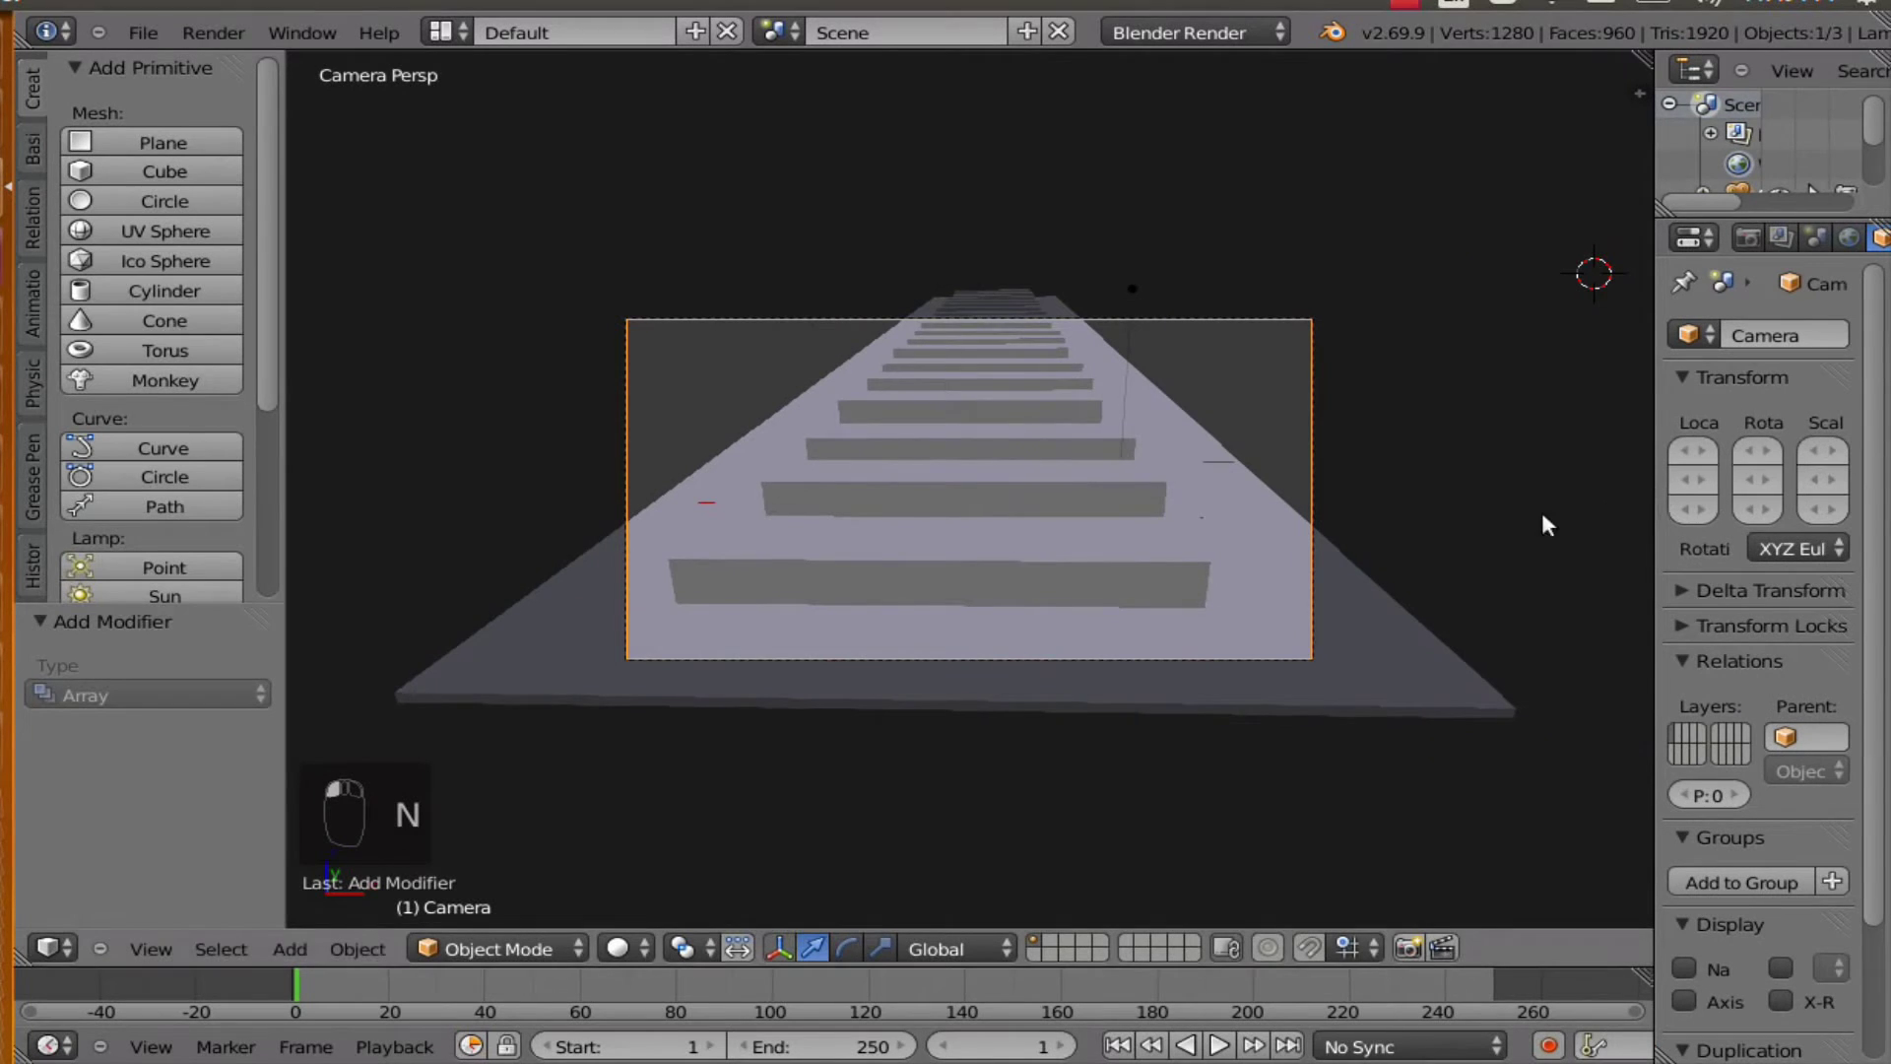
{"action": "left_click_drag", "start_coordinate": [286, 534], "coordinate": [149, 548]}
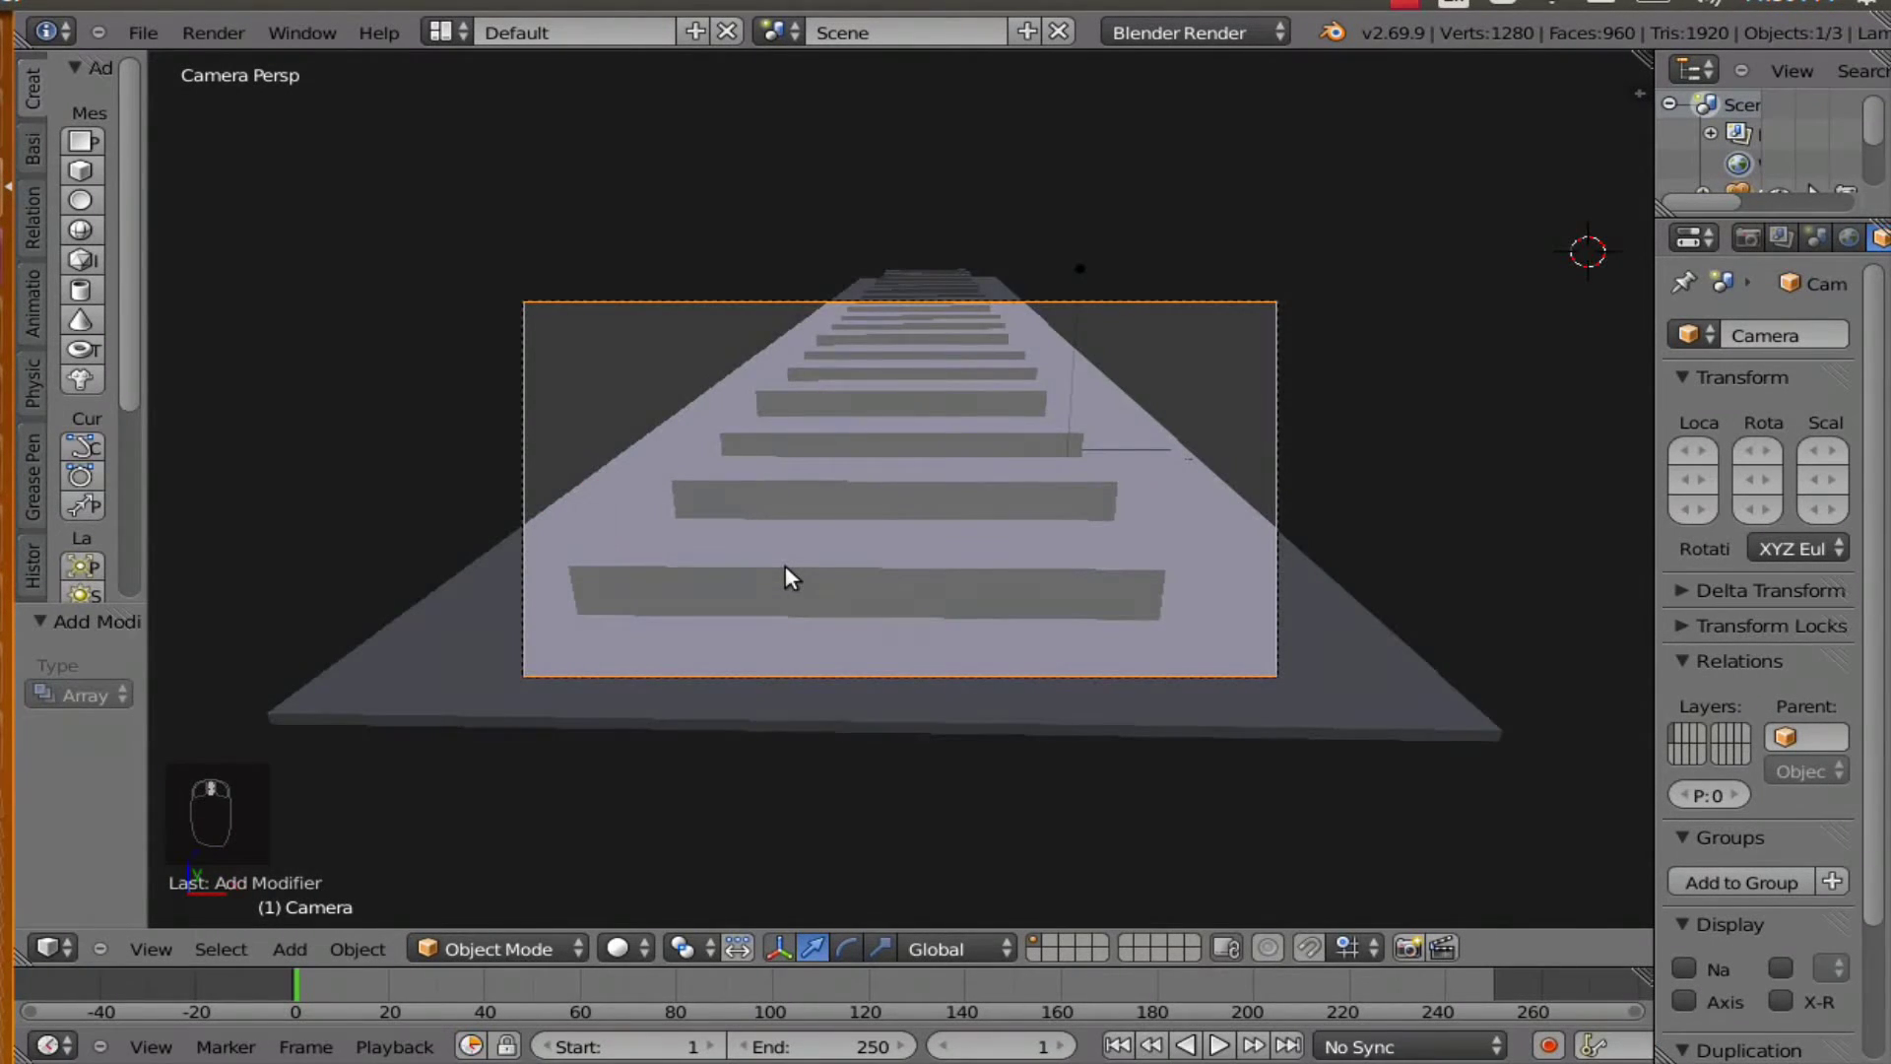
{"action": "key", "text": "shift+f"}
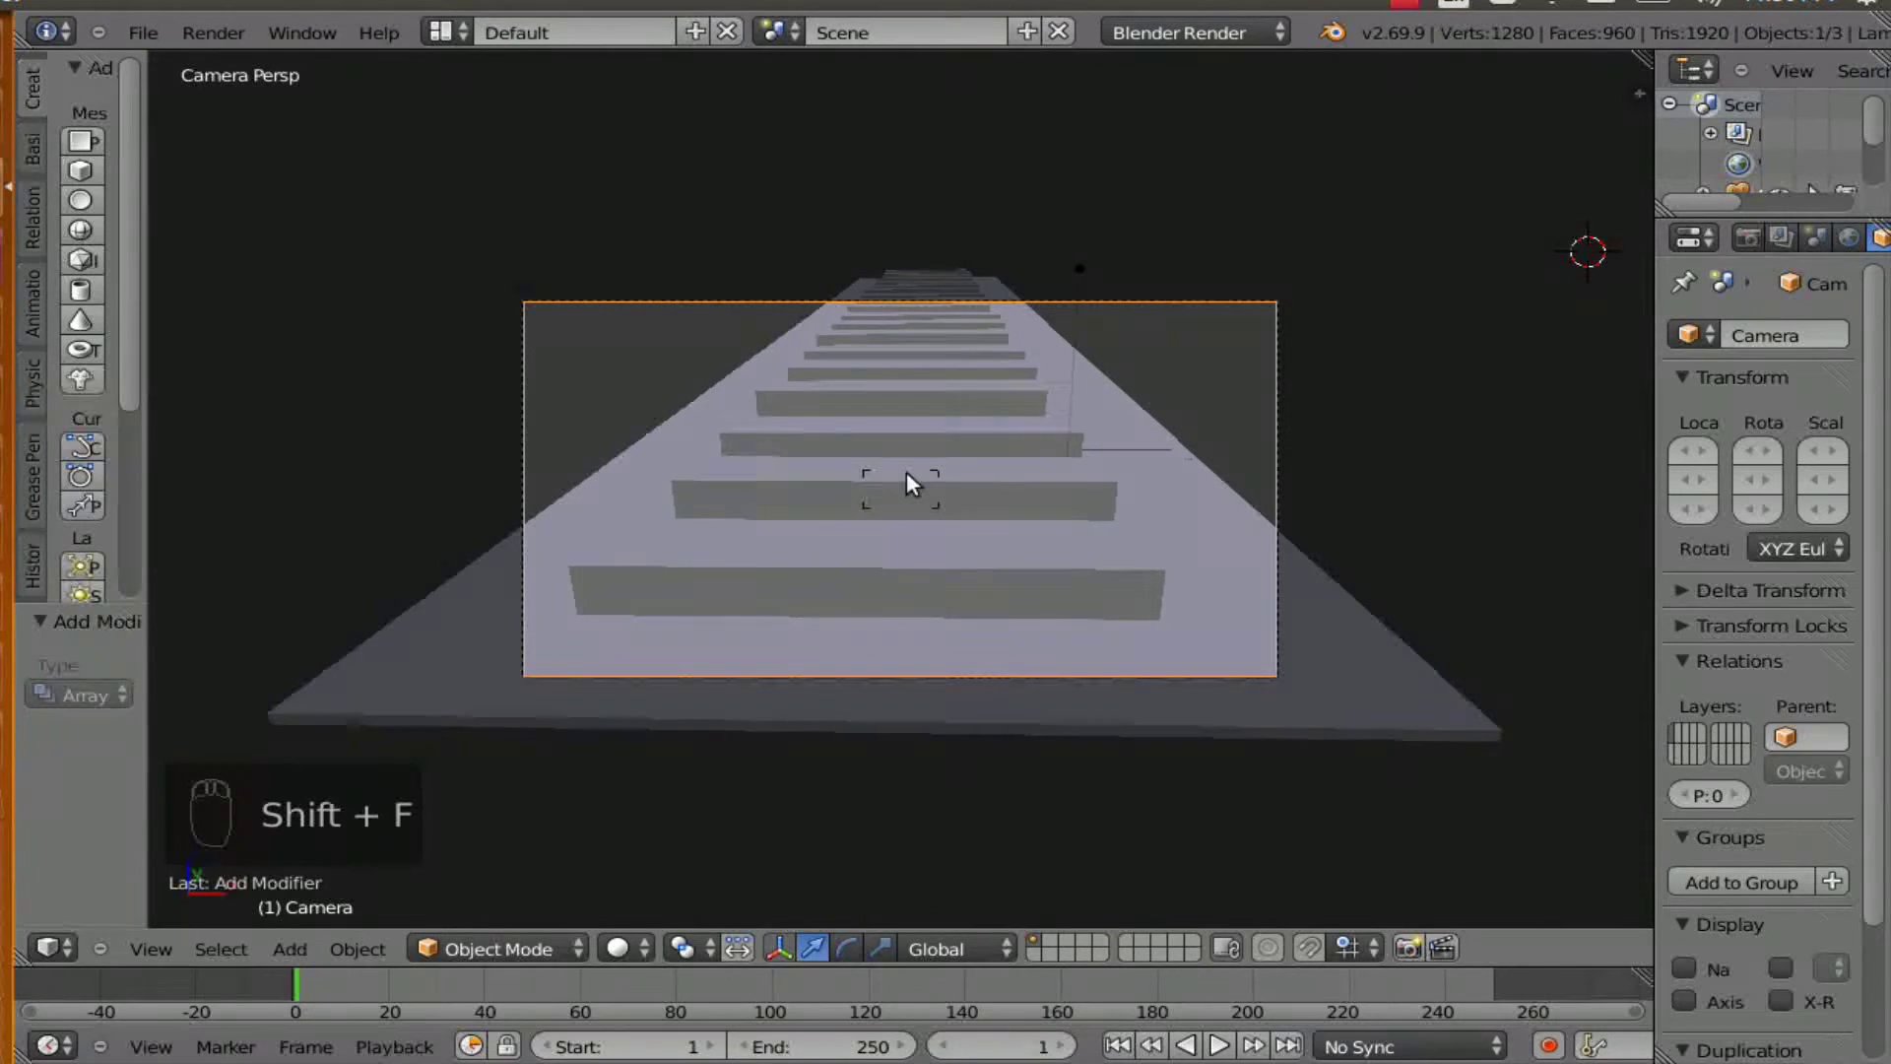
- Fly the camera forward along the road, then cancel back to the original view
{"action": "mouse_move", "coordinate": [906, 427]}
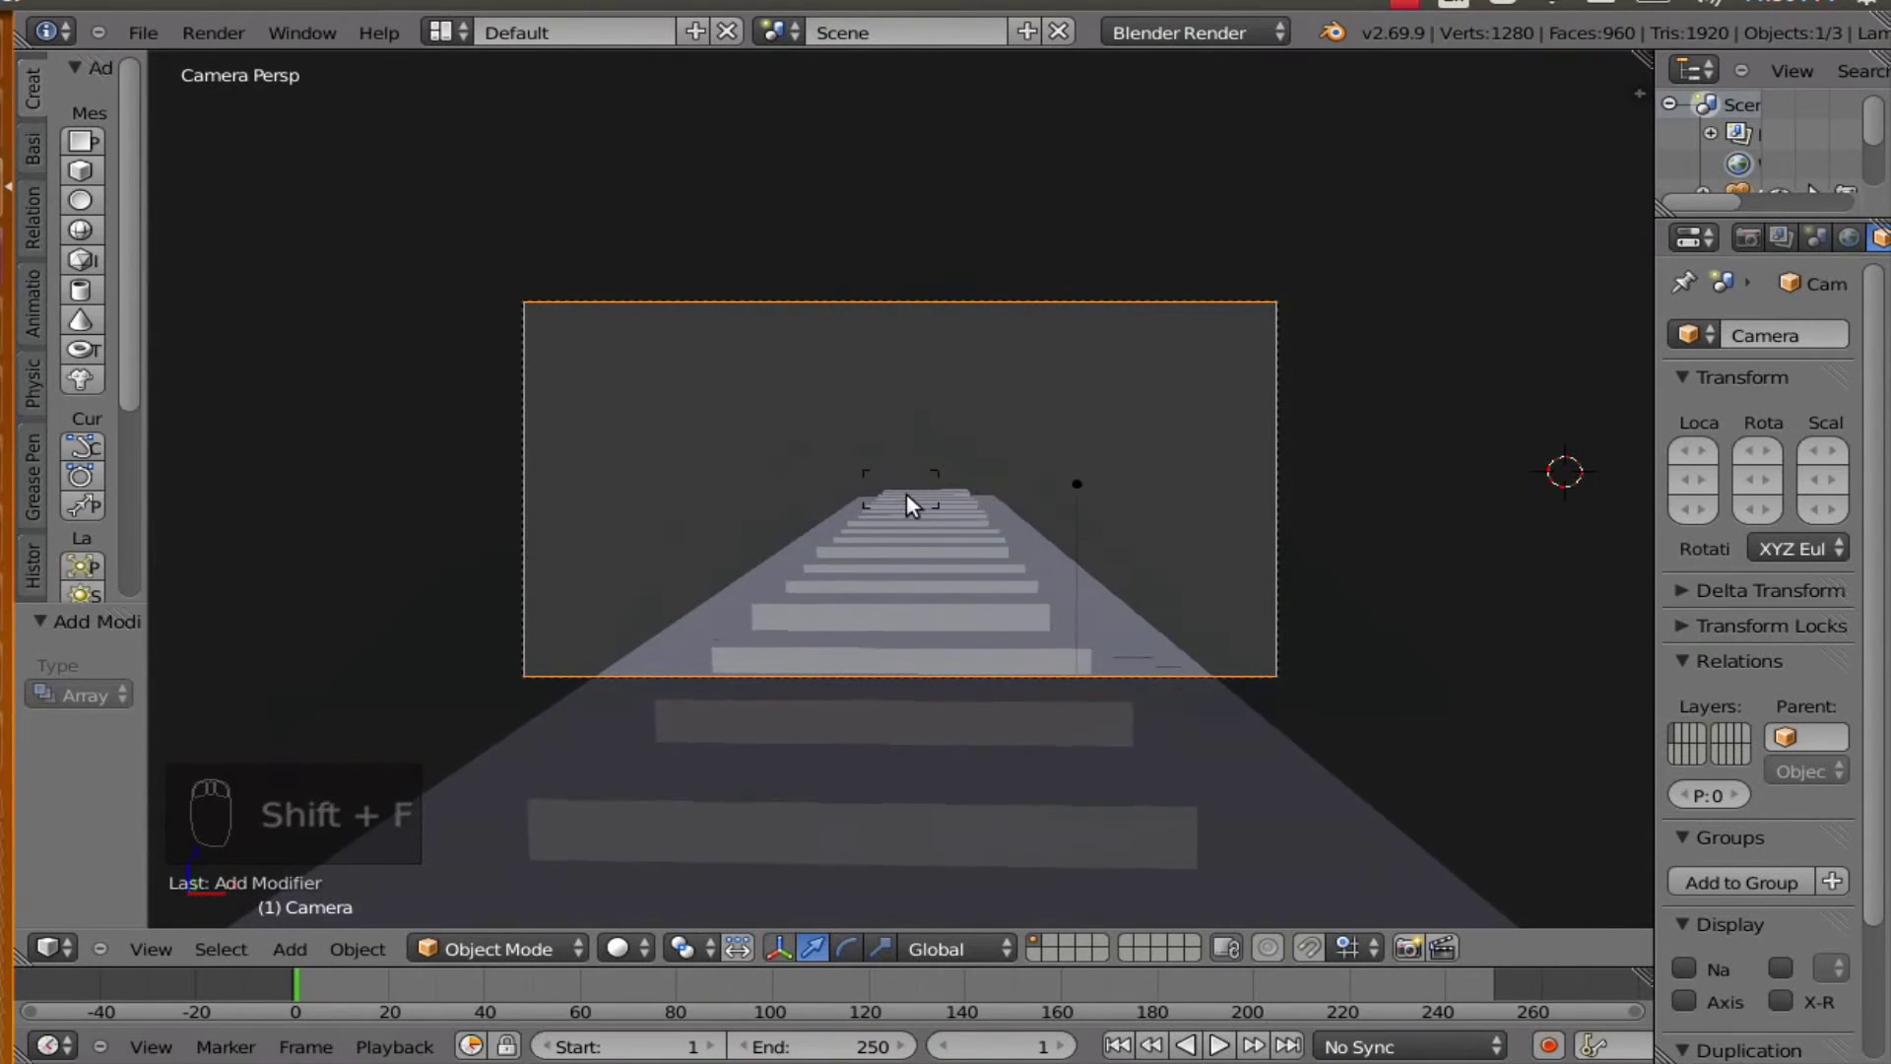
{"action": "scroll", "coordinate": [906, 522], "scroll_direction": "up", "scroll_amount": 2}
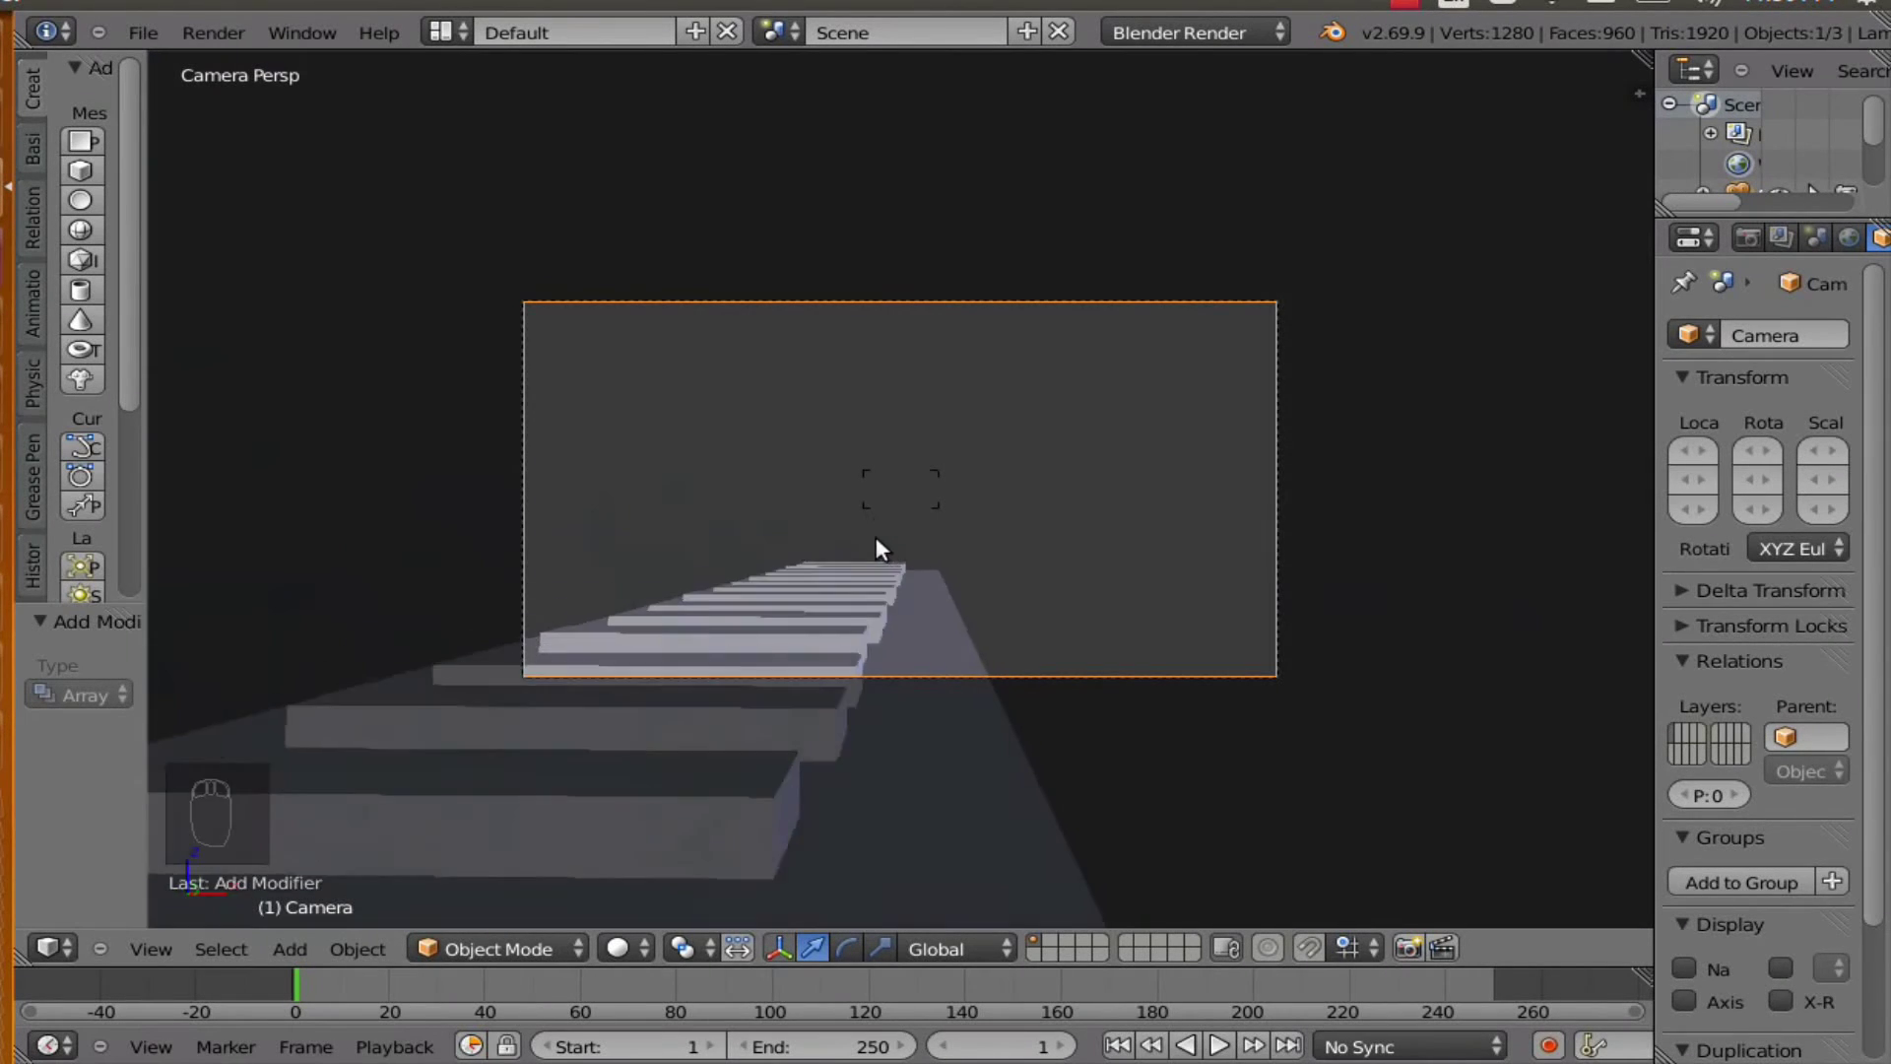
{"action": "right_click", "coordinate": [860, 555]}
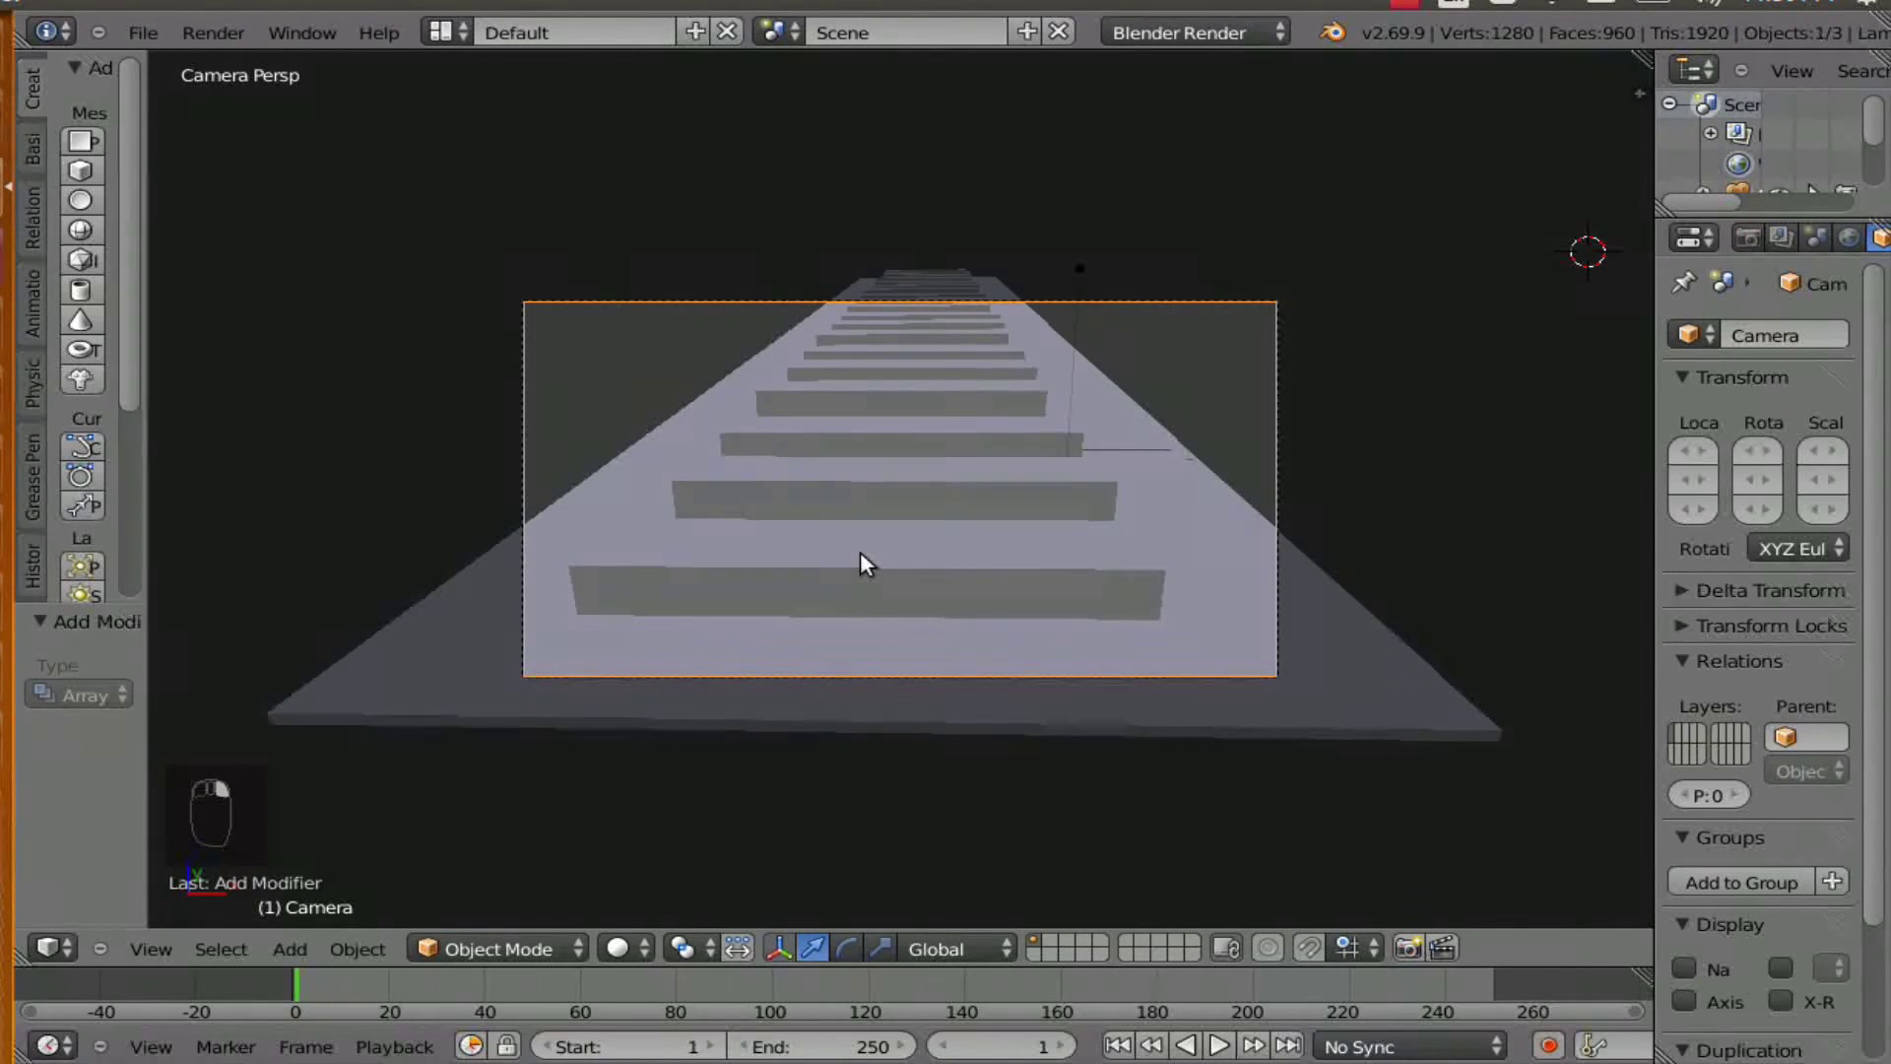
- Fly along the road again, cancel with Esc, and start another flight low over the track
{"action": "key", "text": "shift+f"}
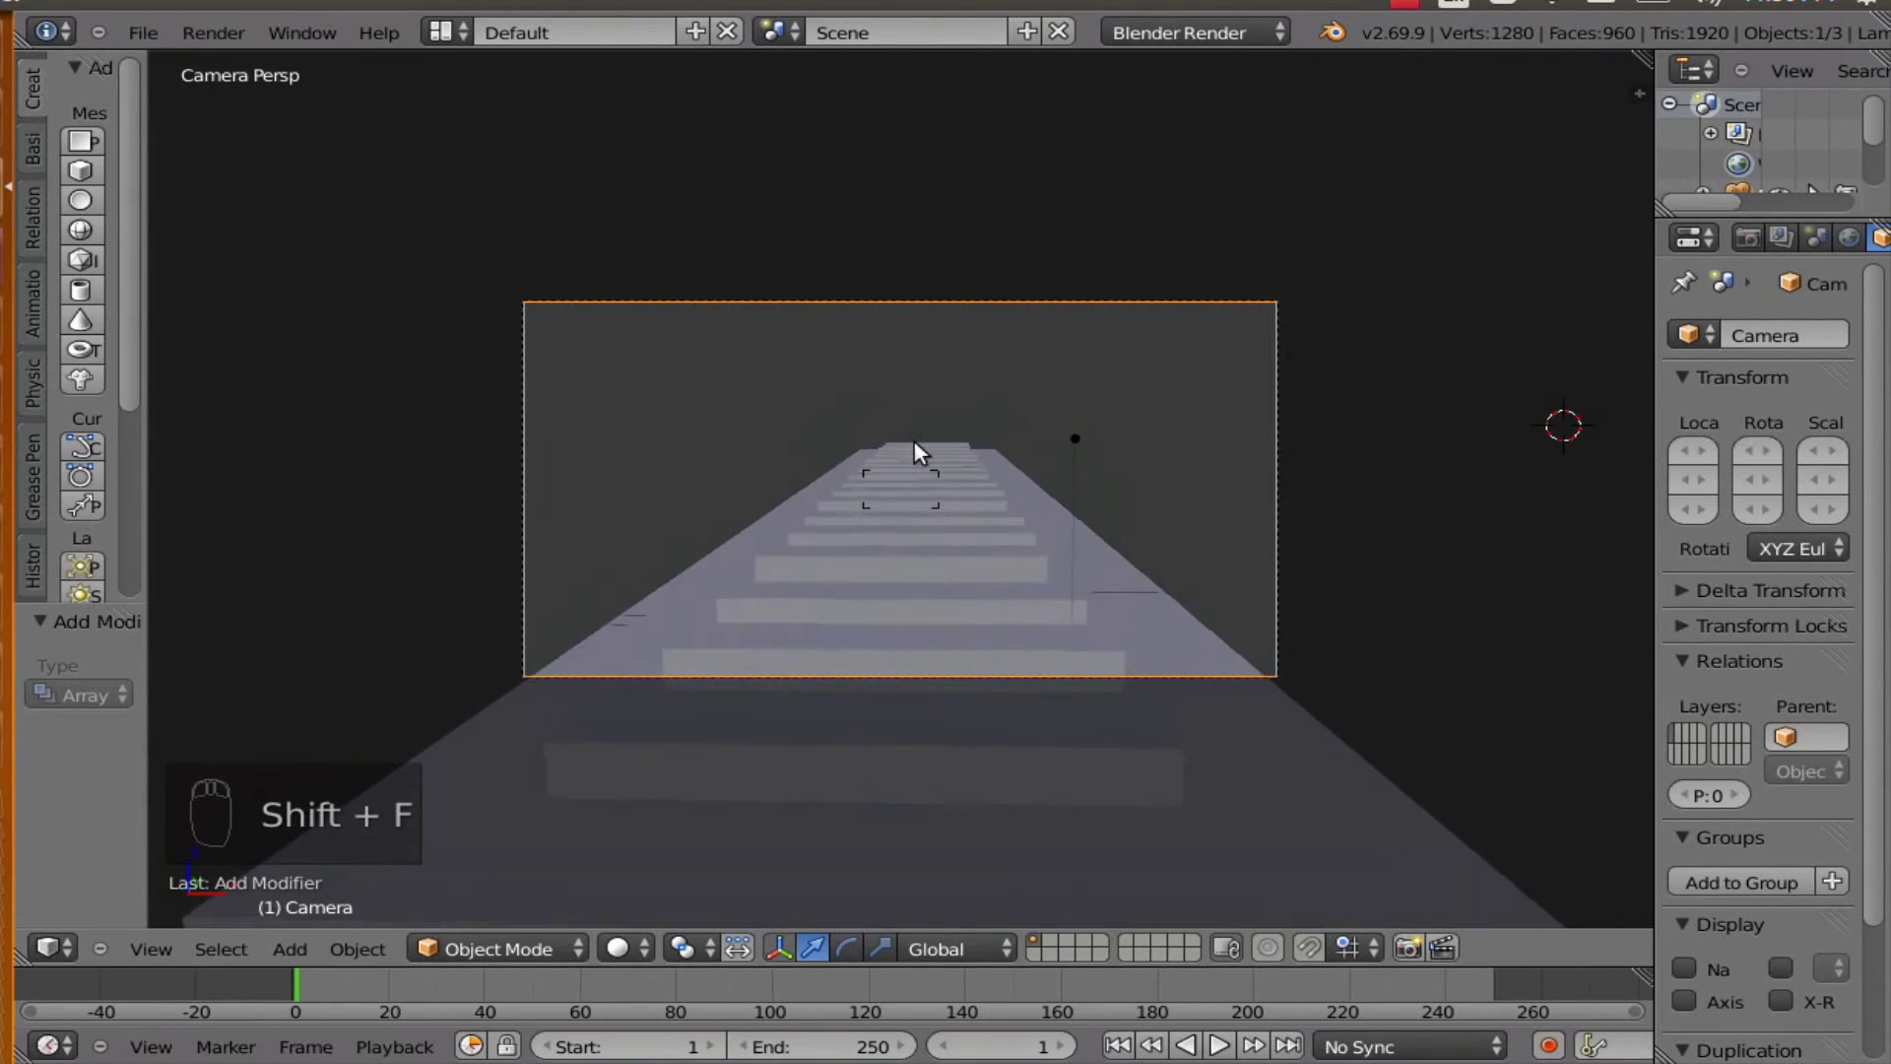
{"action": "scroll", "coordinate": [914, 461], "scroll_direction": "up", "scroll_amount": 2}
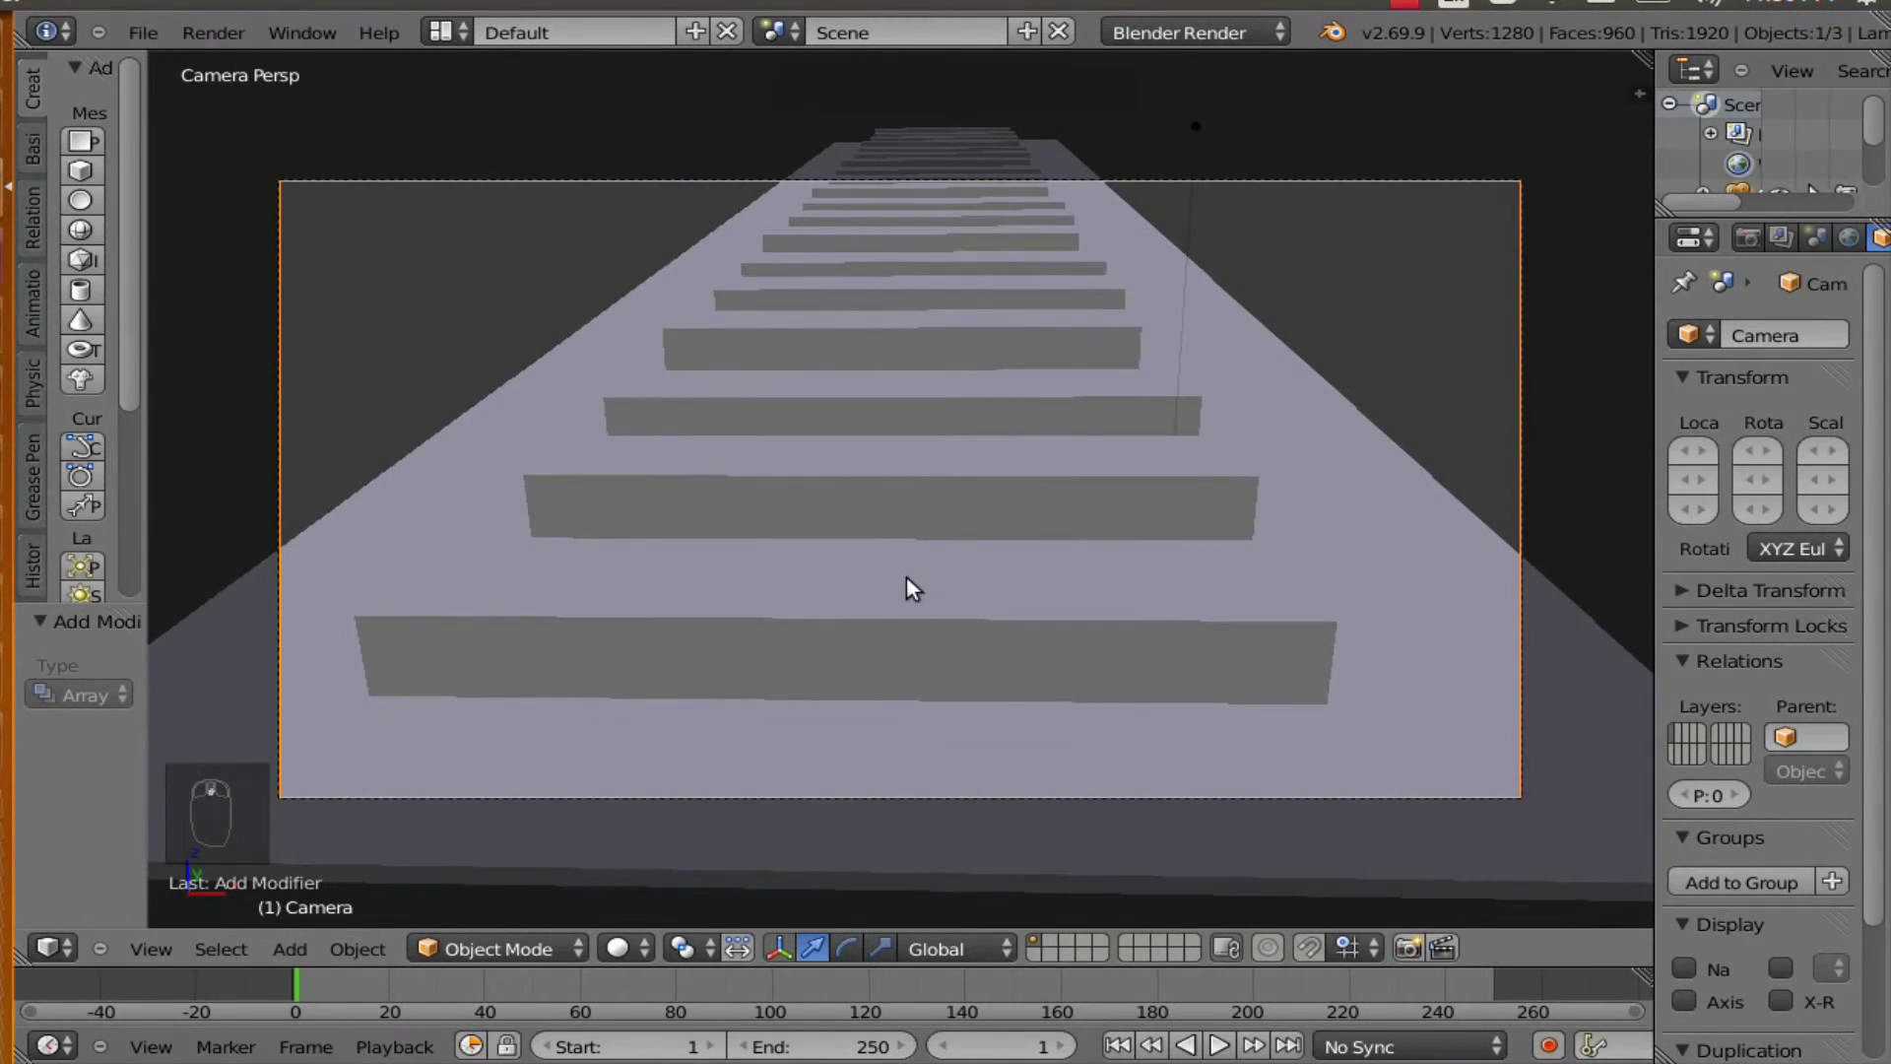
{"action": "key", "text": "shift+f"}
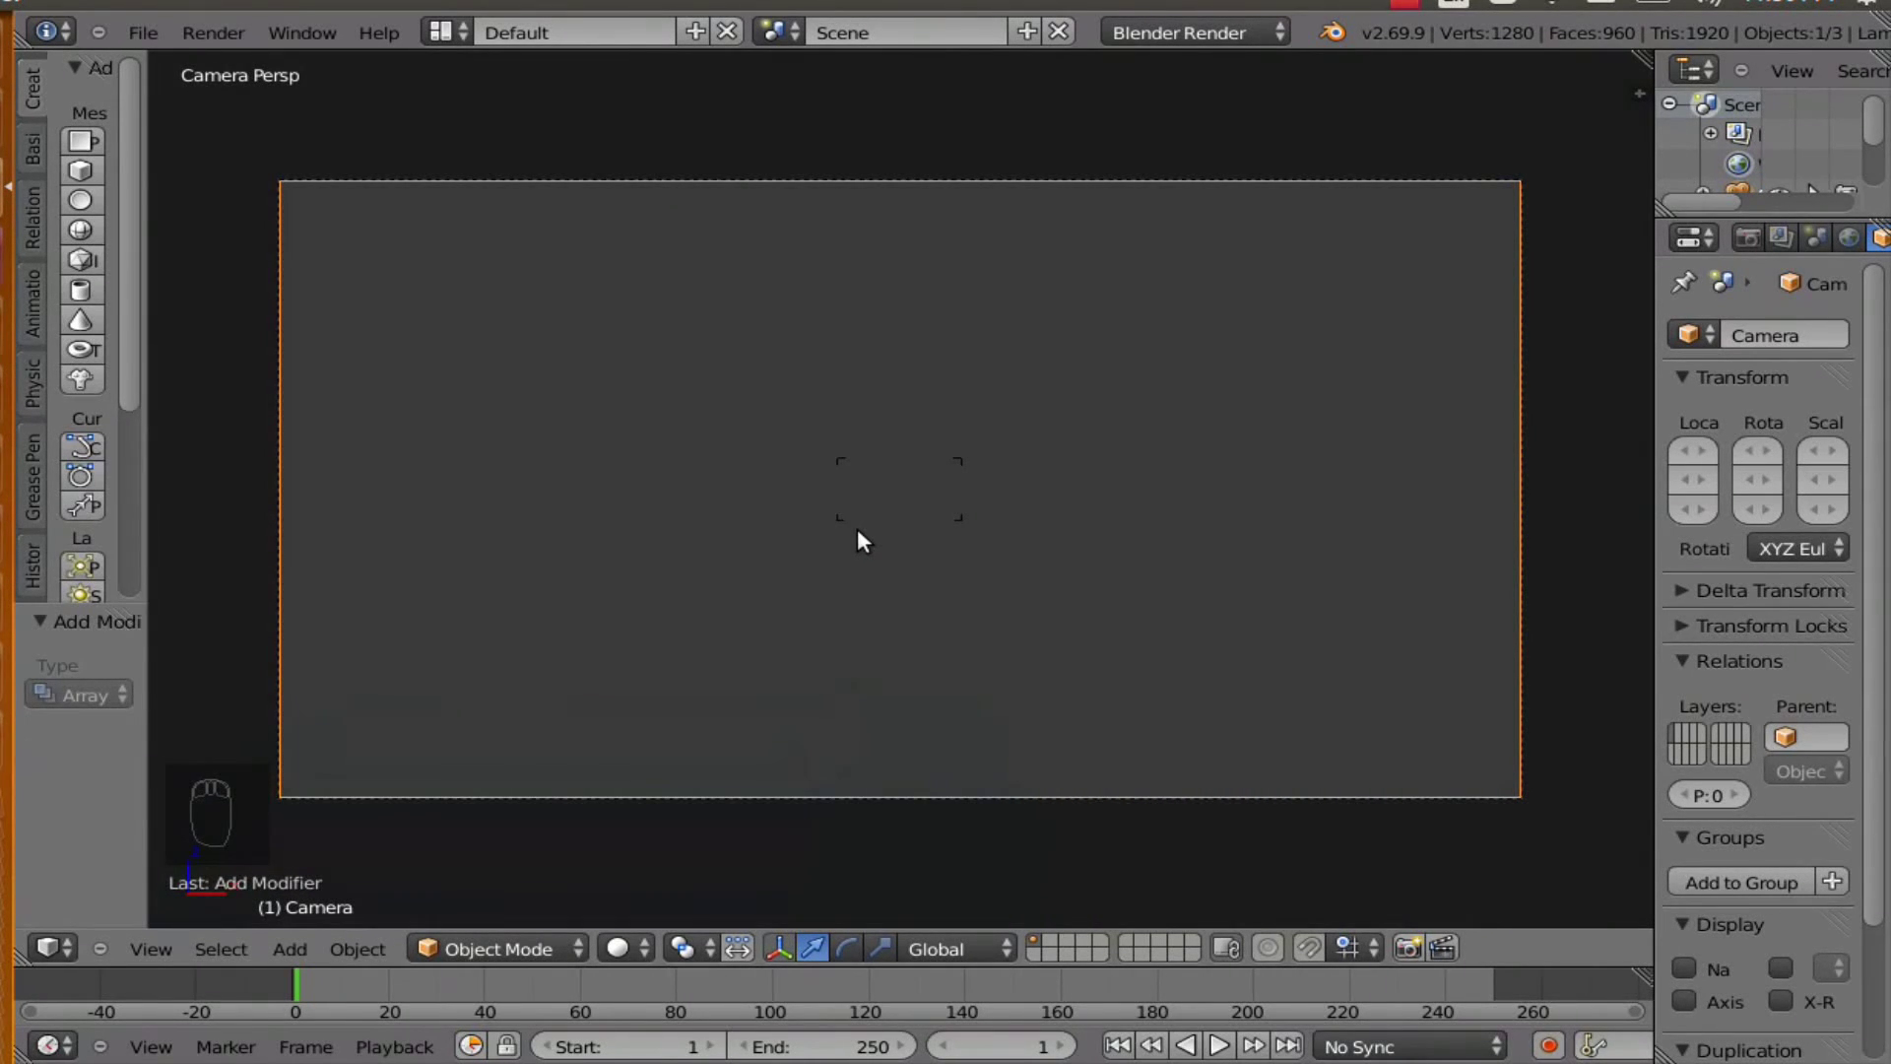
{"action": "key", "text": "Escape"}
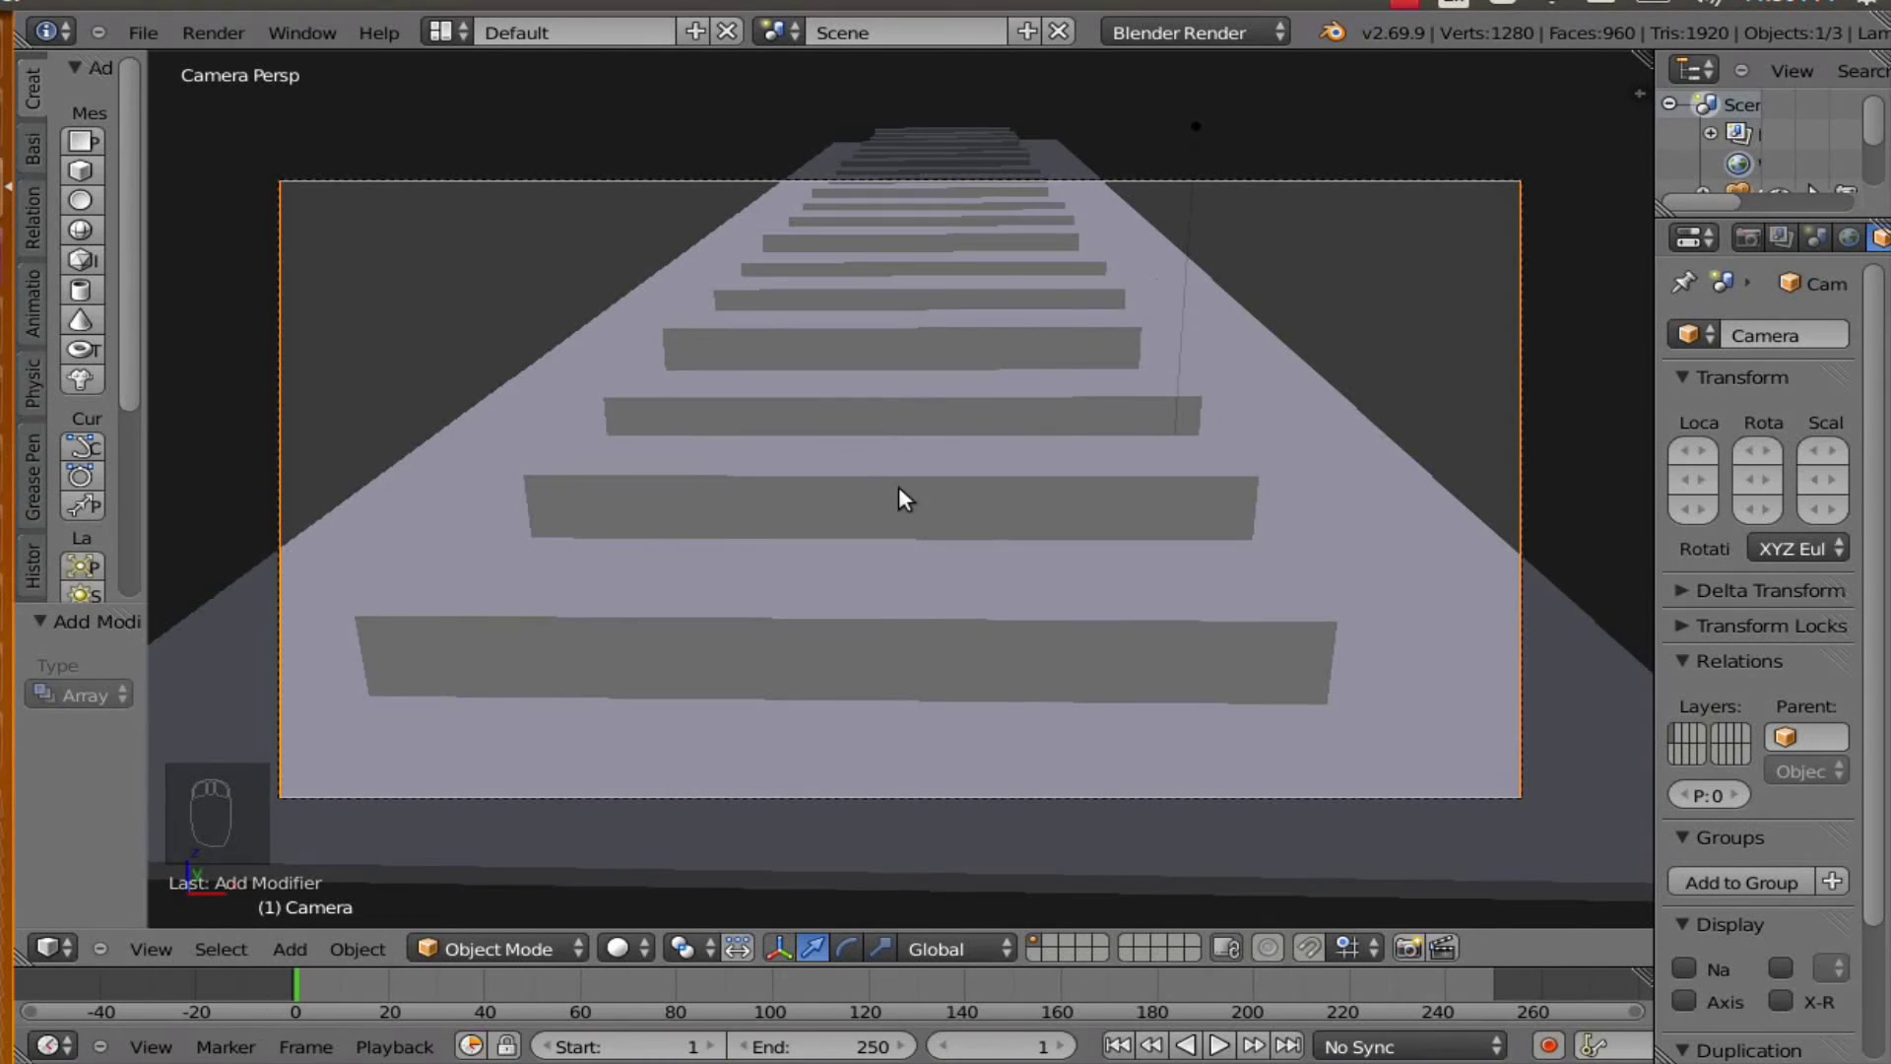
{"action": "key", "text": "shift+f"}
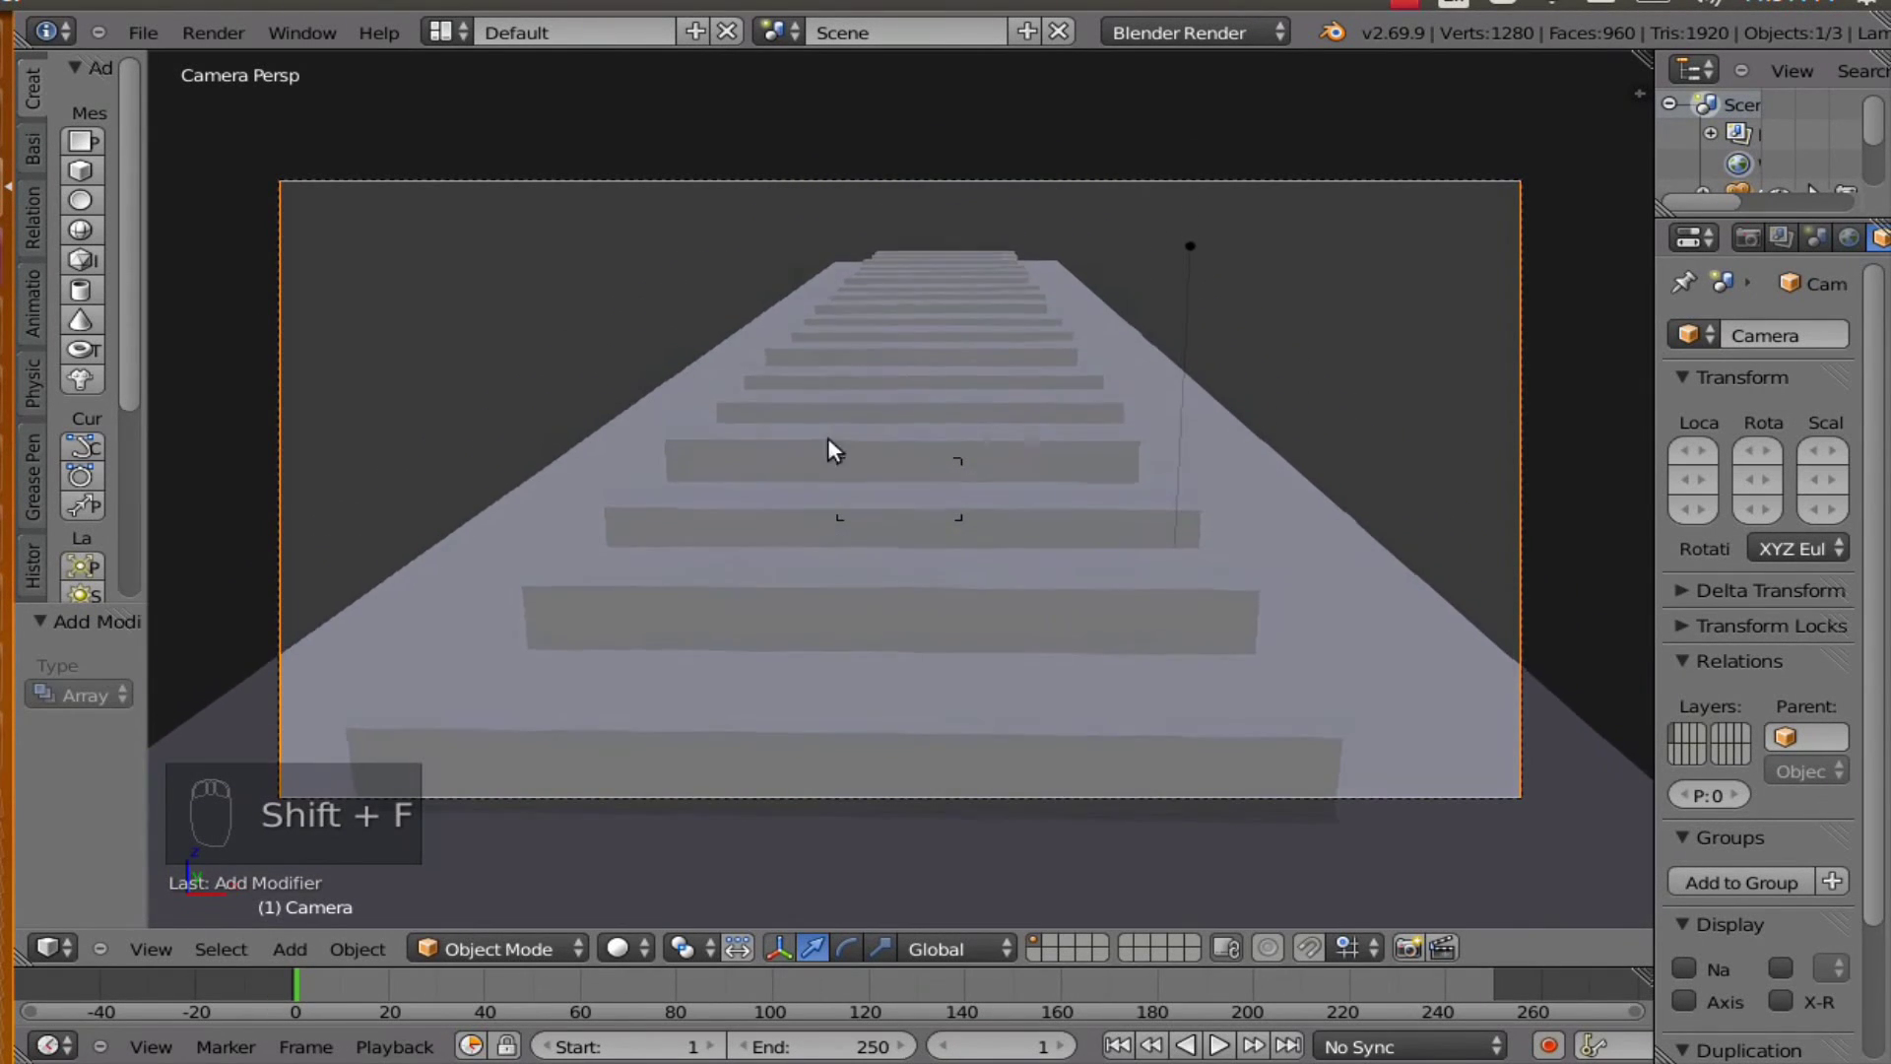